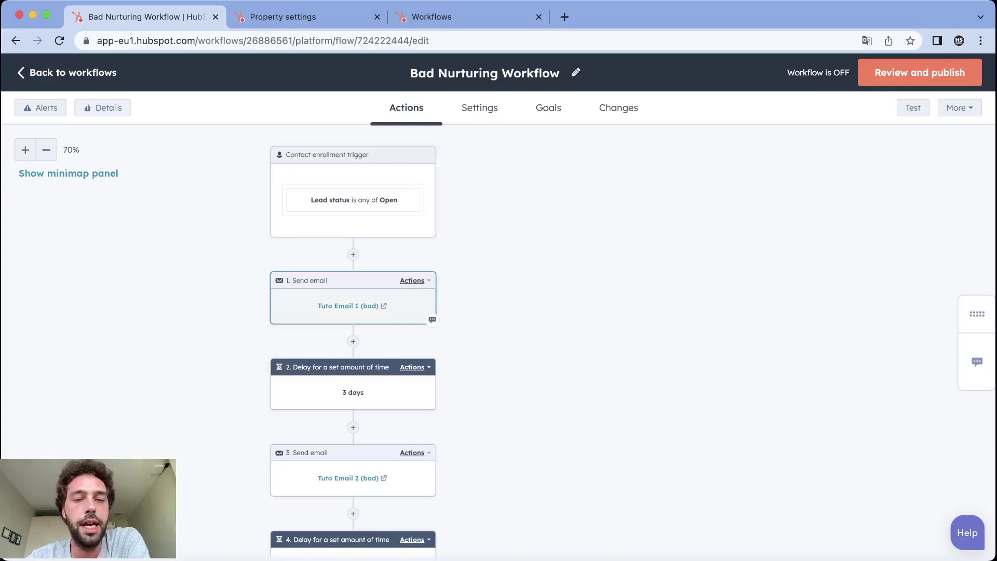
- Review the Bad Nurturing Workflow from its enrollment trigger through the emails and delays to the end
scroll(354, 244, "down", 5)
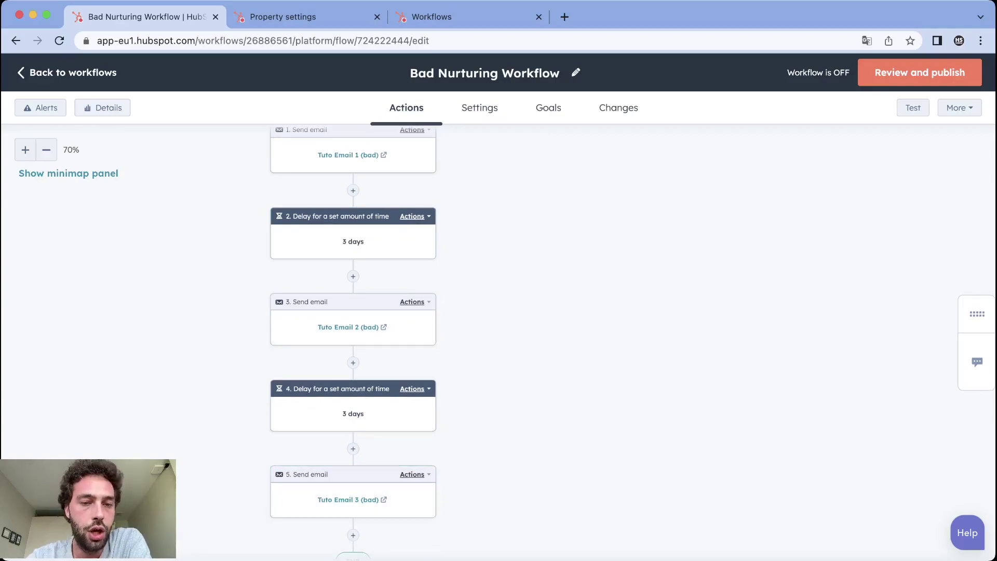
scroll(353, 494, "up", 1)
scroll(354, 338, "up", 4)
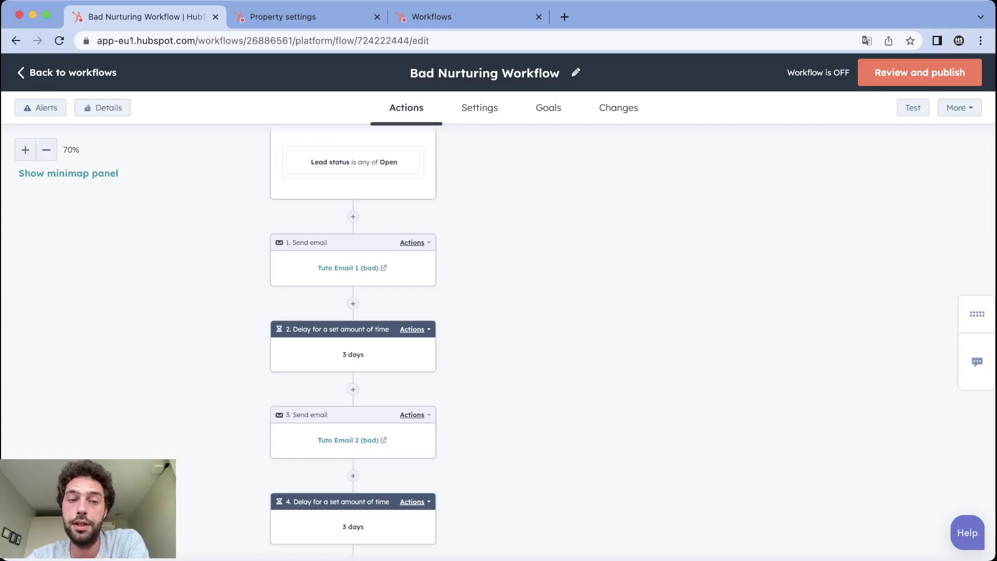
scroll(353, 338, "up", 2)
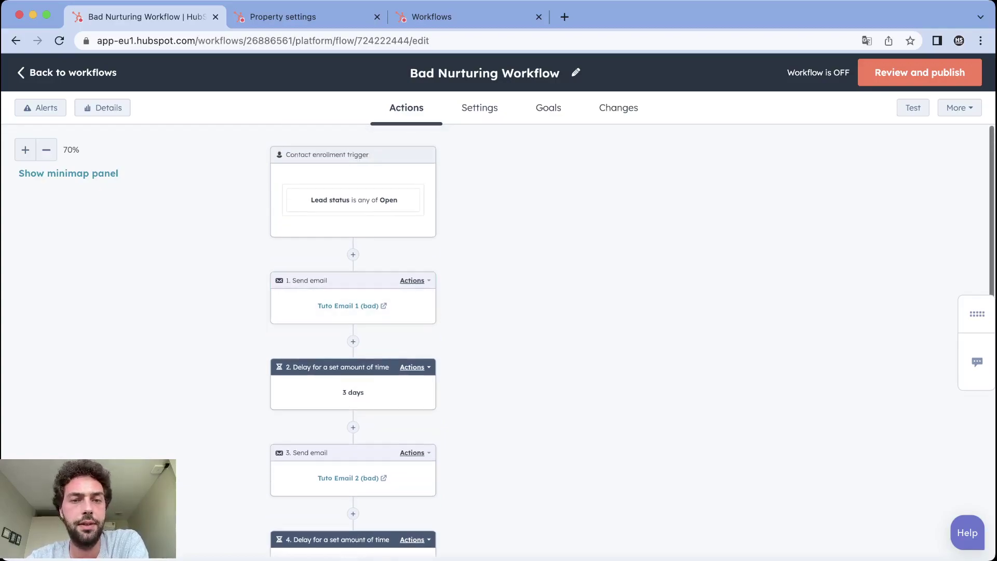
scroll(353, 208, "down", 4)
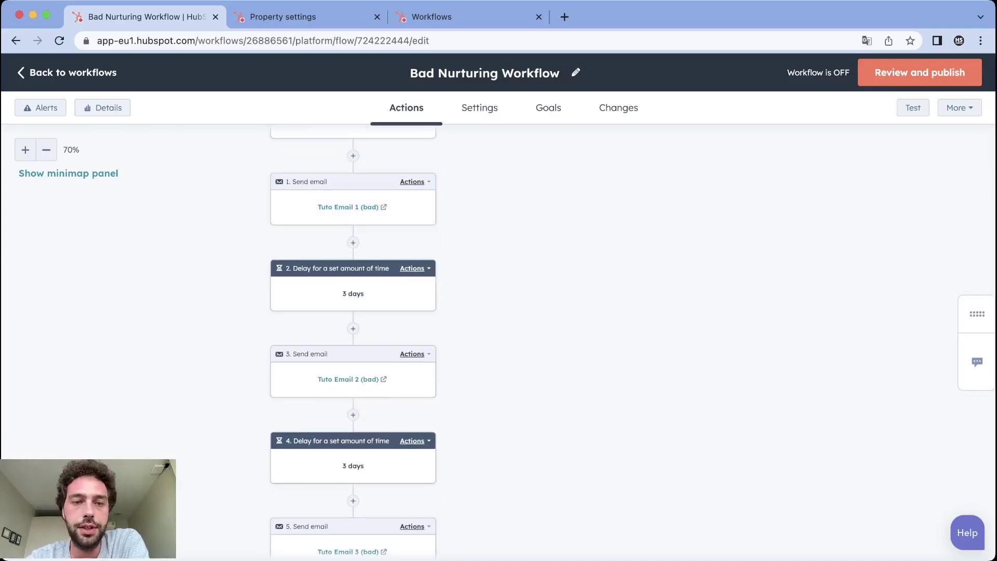
scroll(353, 337, "down", 5)
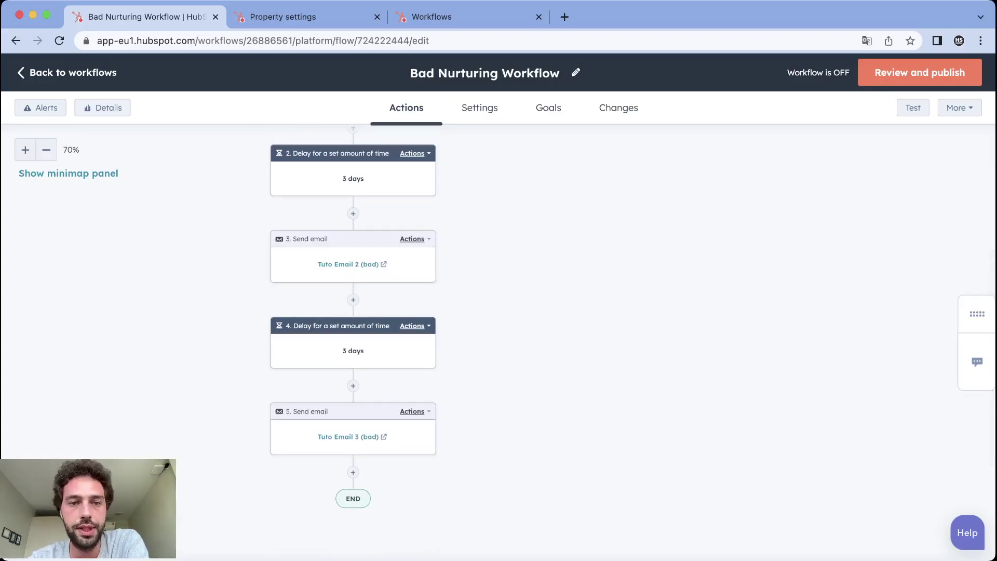
scroll(353, 301, "up", 9)
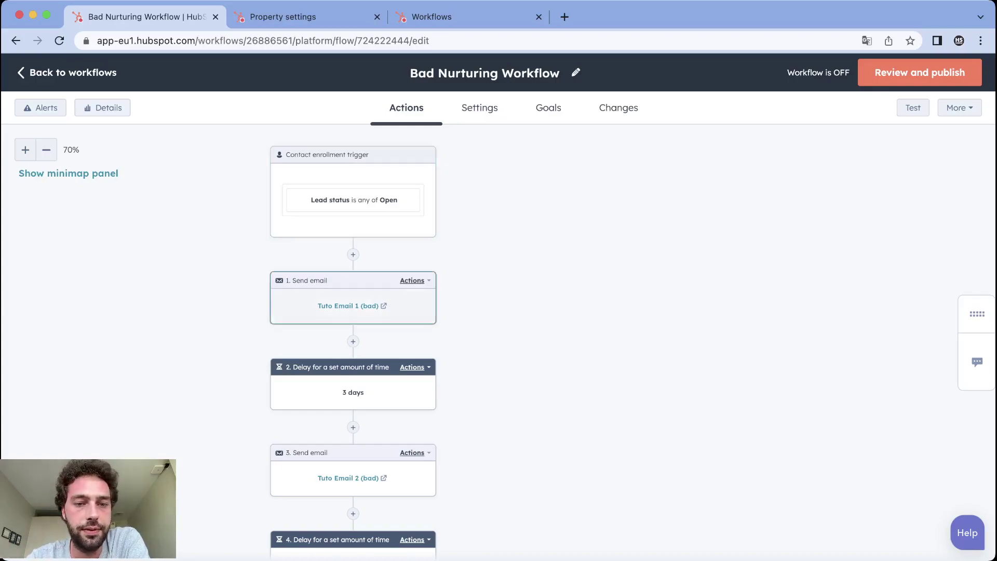
scroll(353, 400, "down", 3)
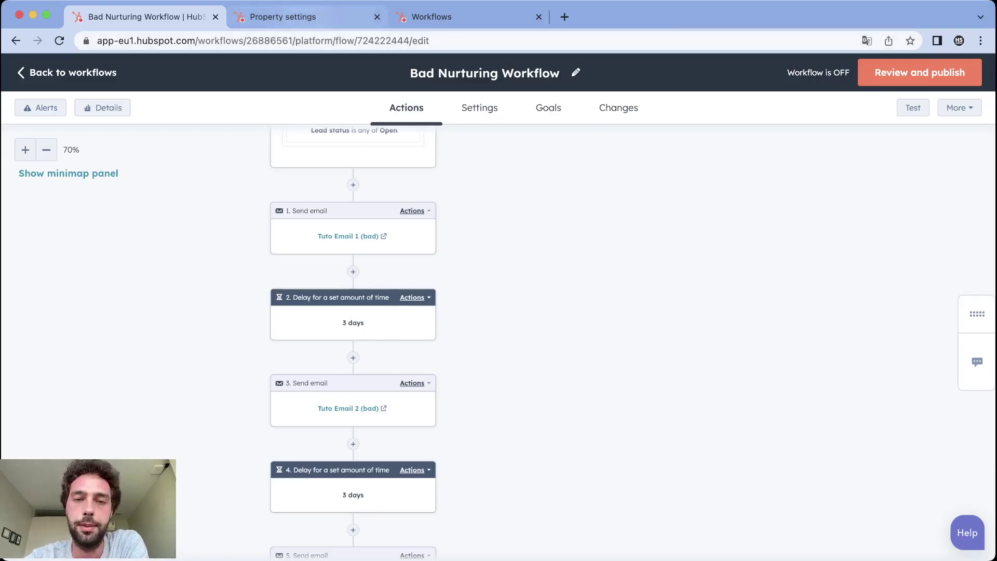
- Enter the new contact property's basic info: group Contact activity and label "Nurtured - Click other links"
key("ctrl+Tab")
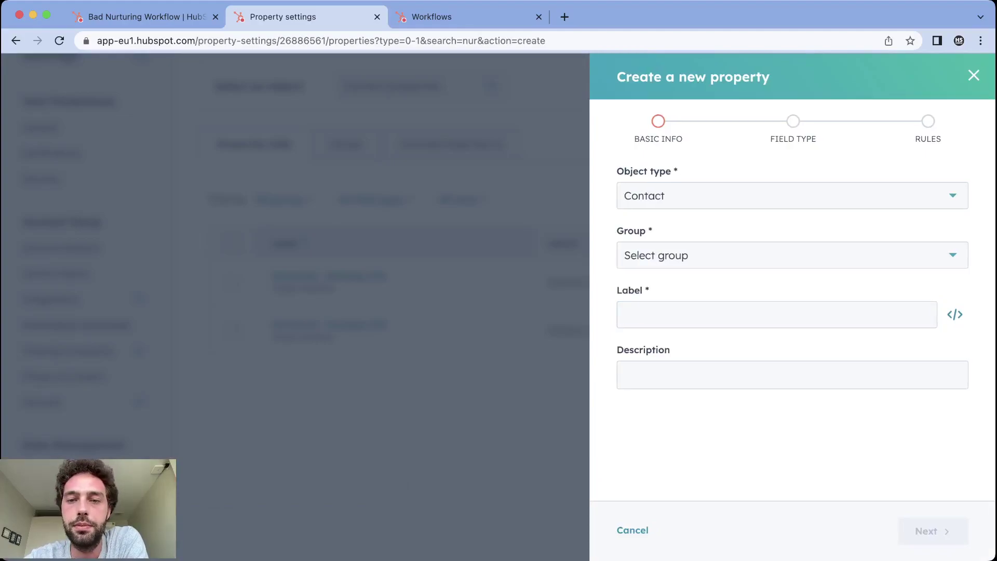
left_click(792, 255)
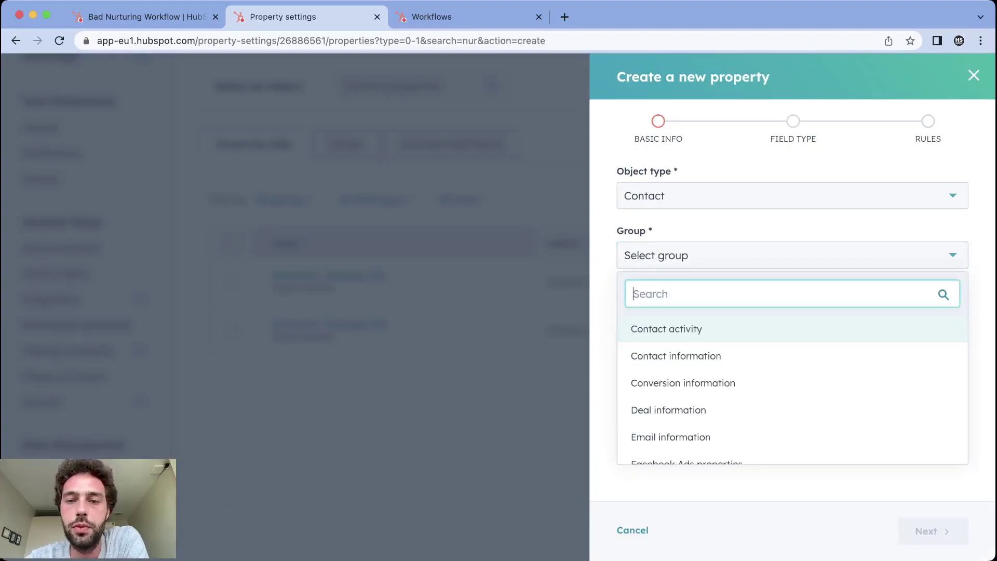
key("Return")
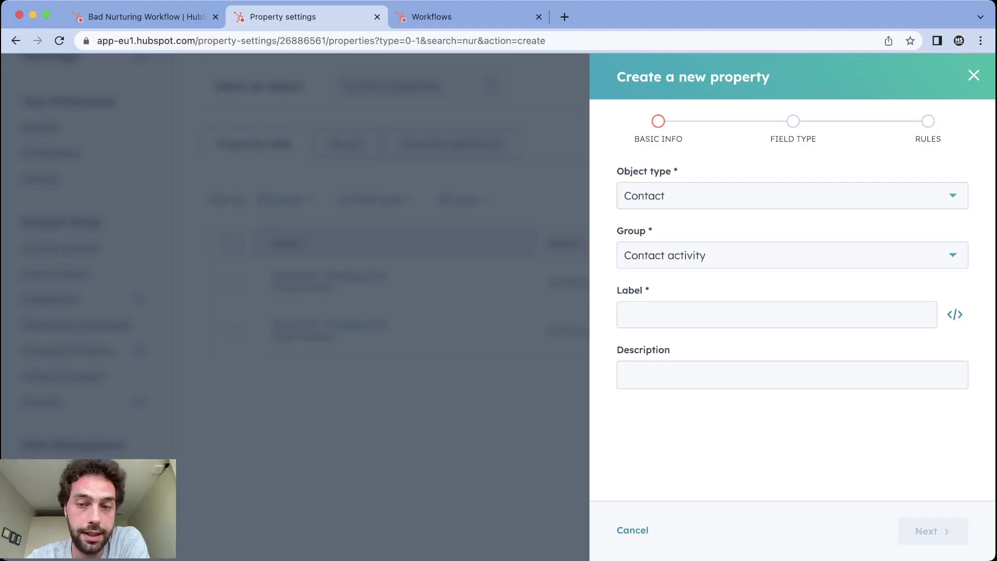
left_click(776, 314)
type("Nu")
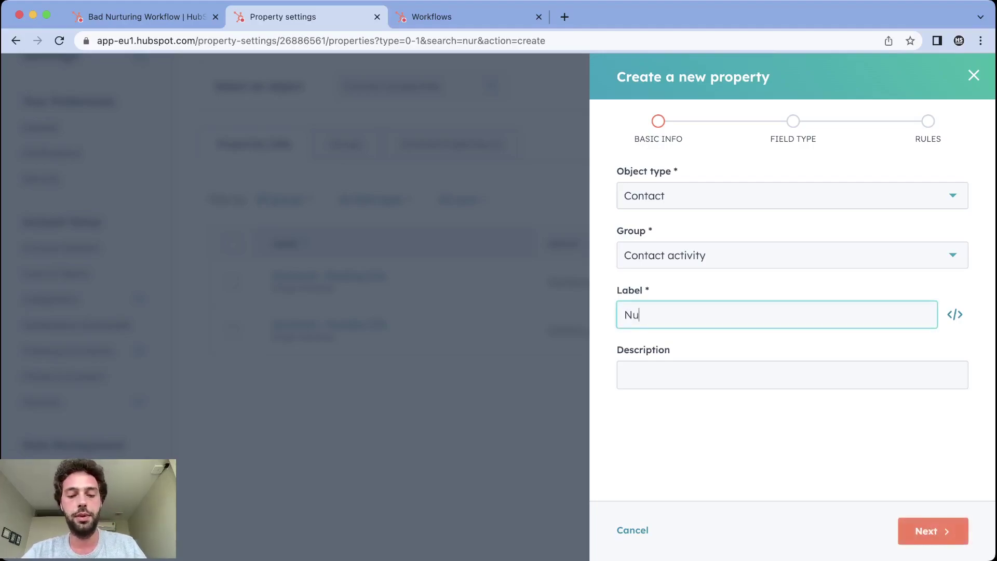
type("rtured")
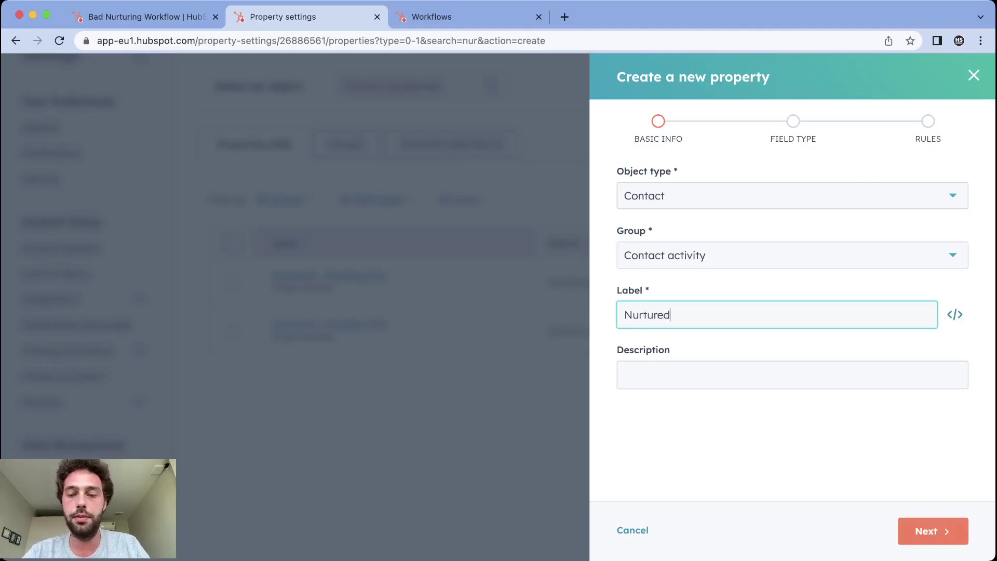
type(" - Click ")
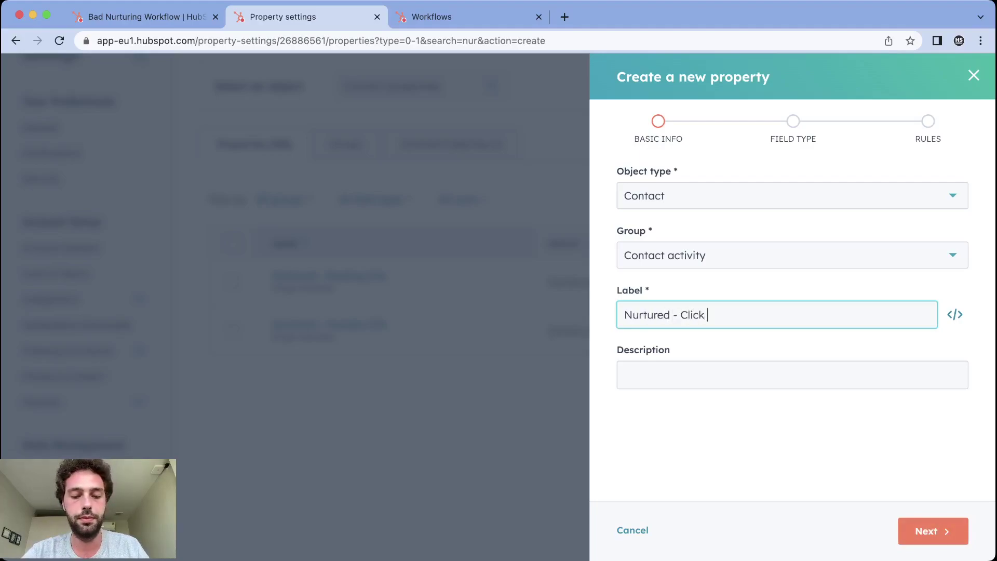
type("other links")
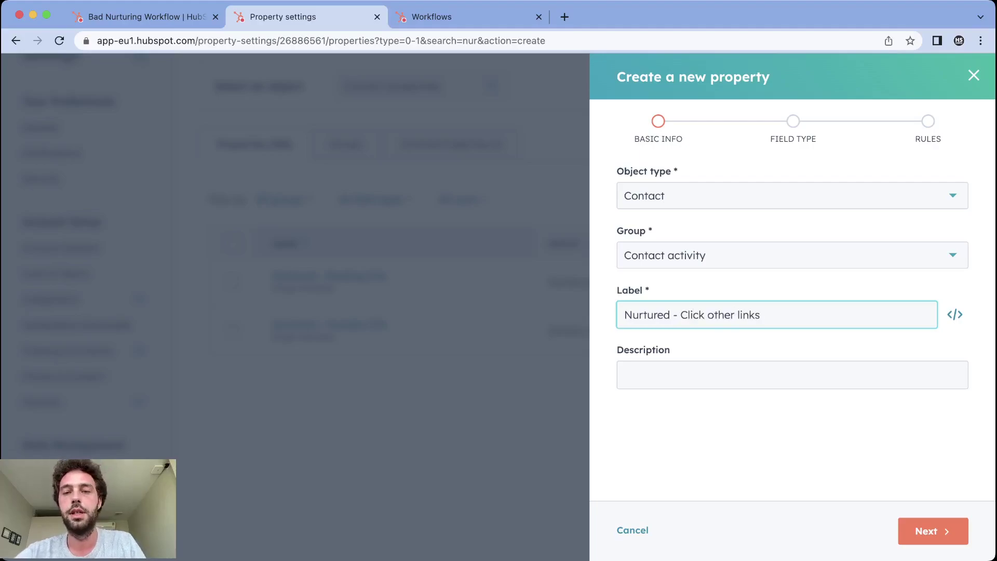
key("Return")
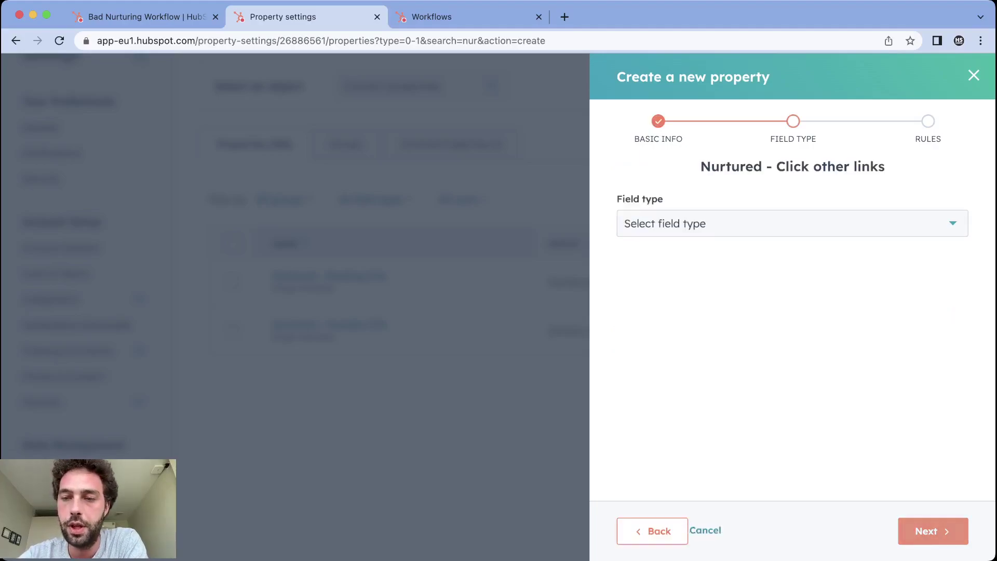
- Set the property's field type to Single checkbox and finish creating the property
left_click(792, 224)
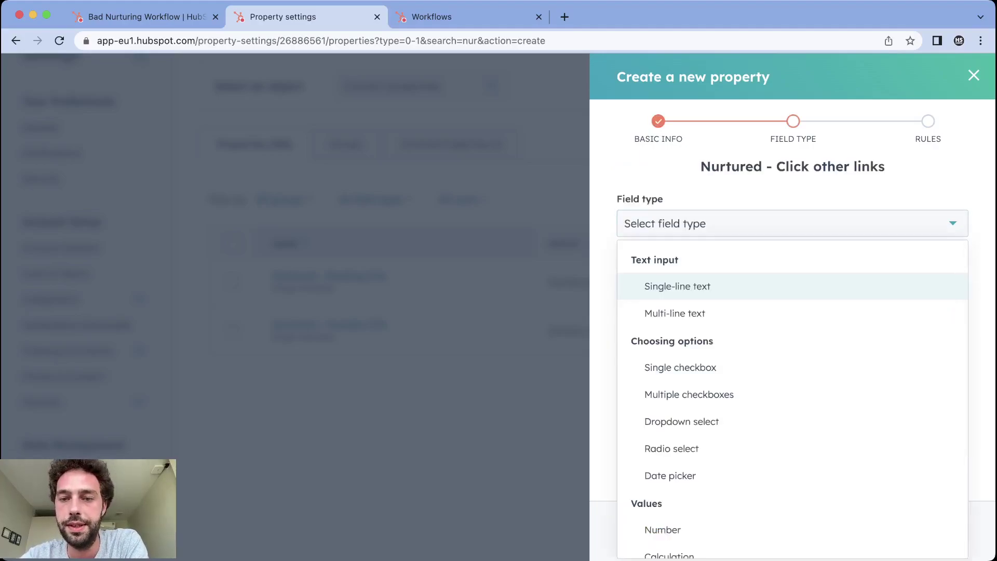
key("Return")
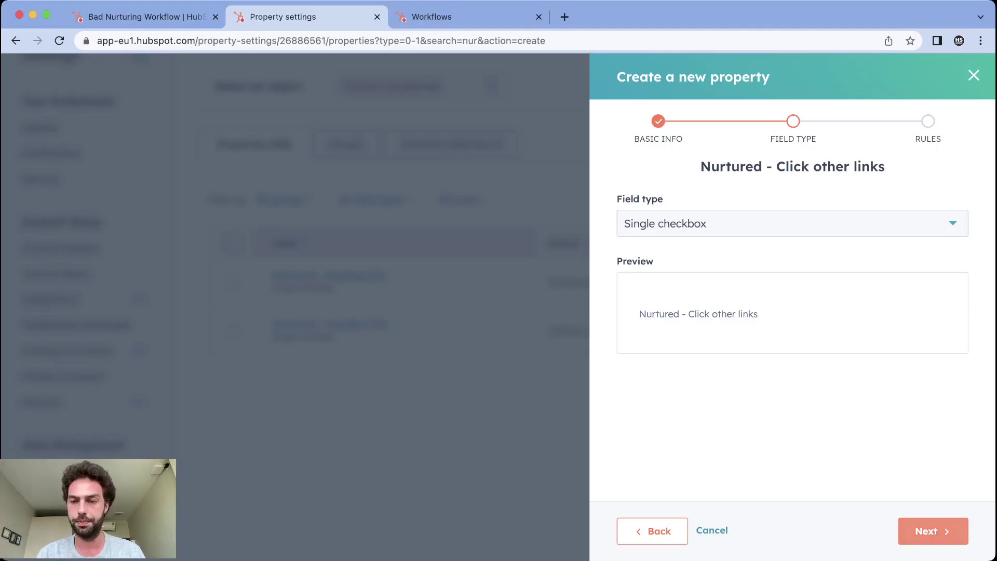
left_click(929, 531)
left_click(930, 530)
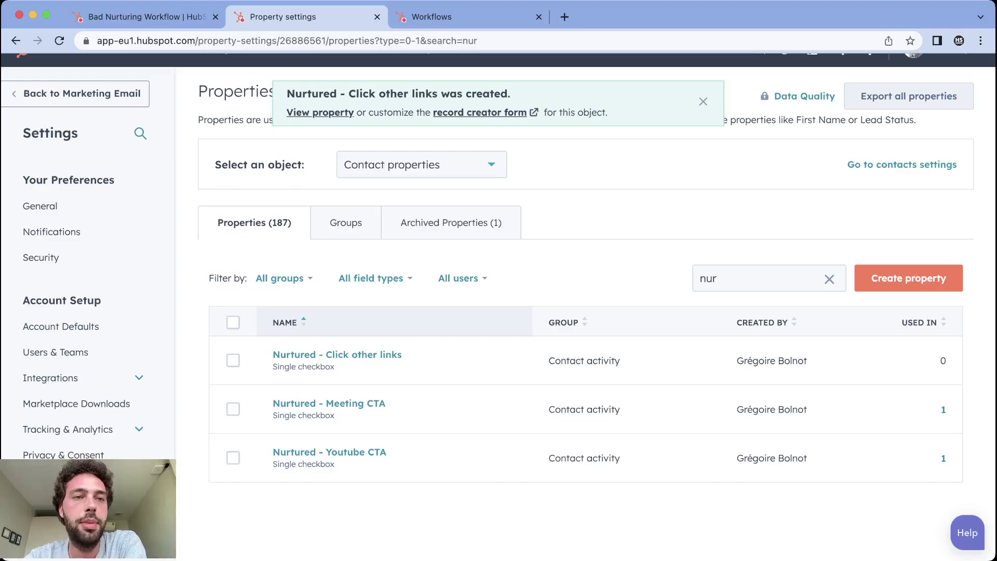
- Create a blank contact-based workflow from scratch in the Tuto workflows folder
key("super+1")
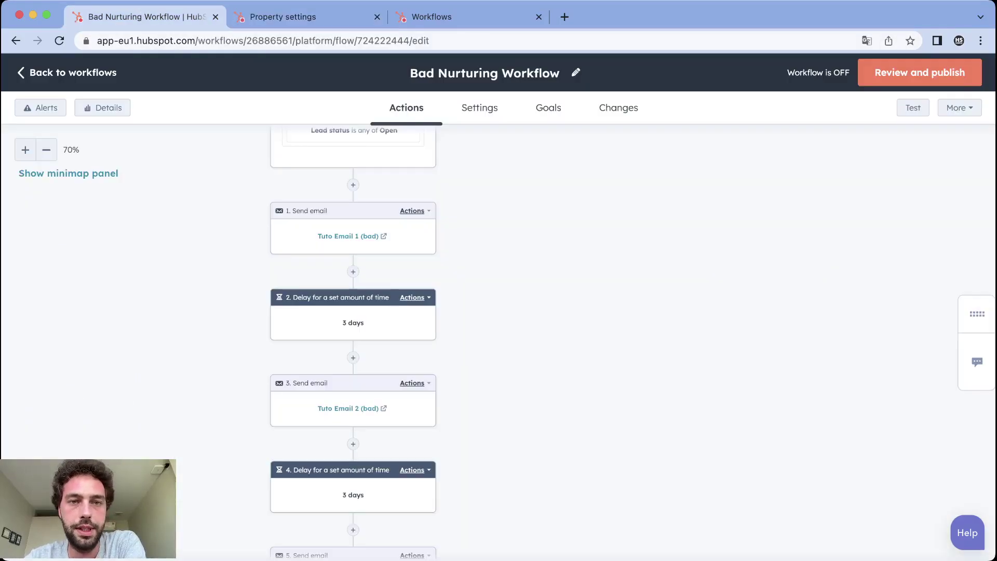
scroll(354, 342, "up", 3)
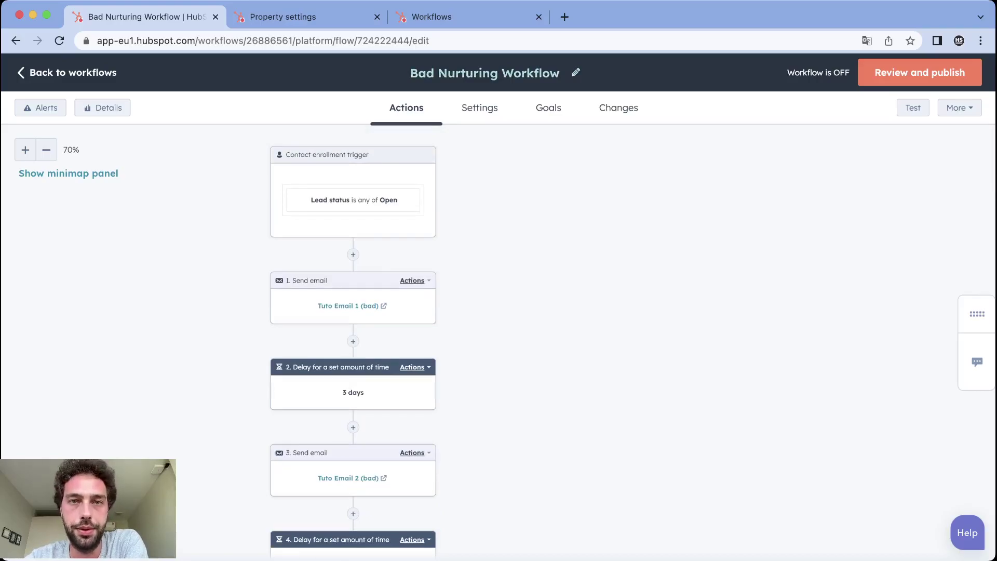
key("super+3")
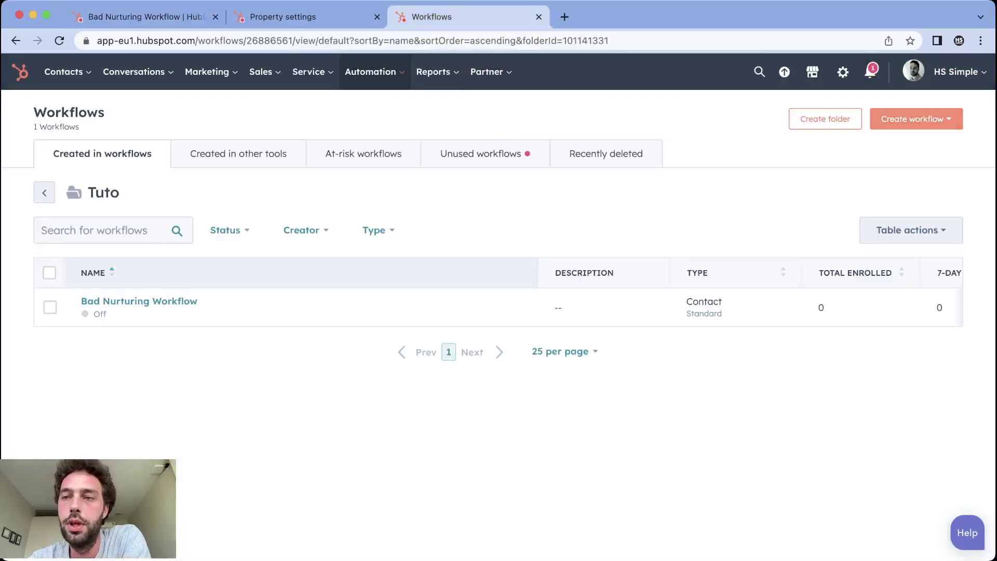
left_click(917, 119)
left_click(913, 151)
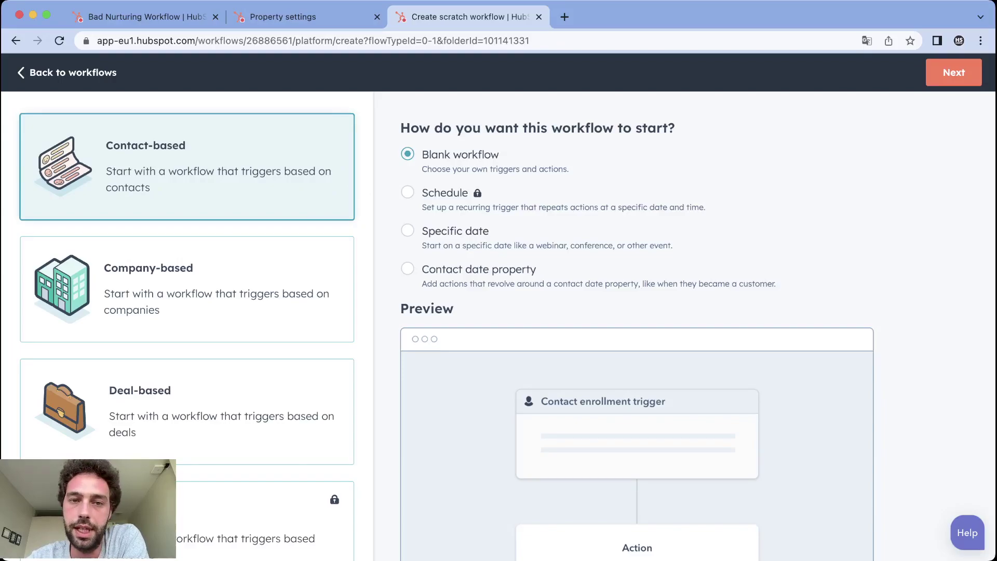
left_click(953, 72)
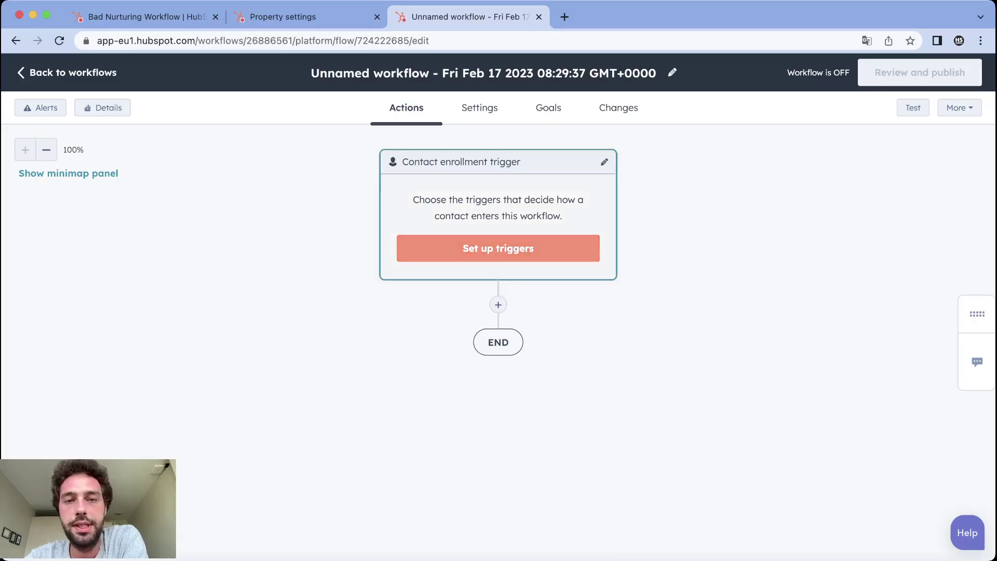
- Start an enrollment trigger for the new workflow based on the contact property Lead status
left_click(498, 248)
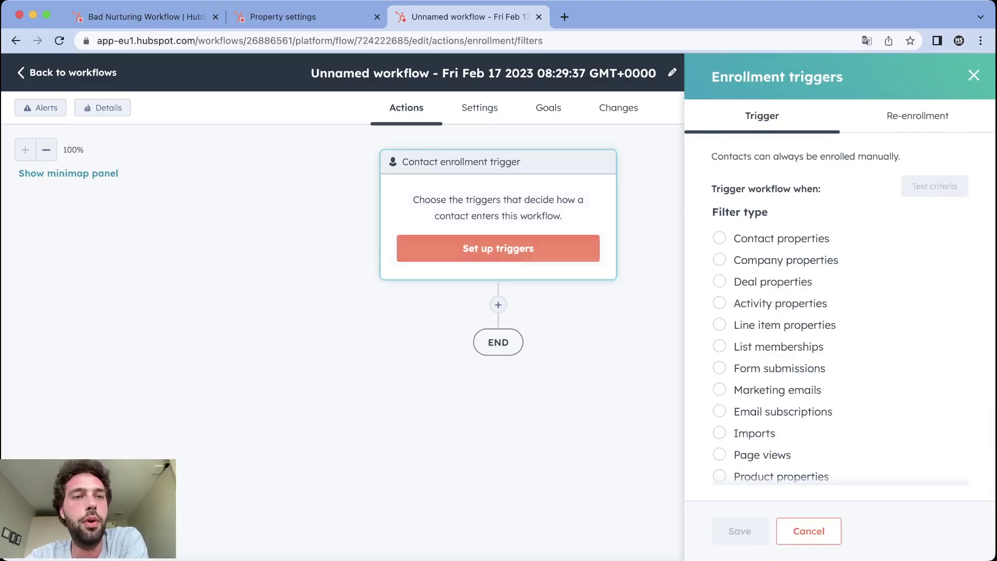
left_click(720, 238)
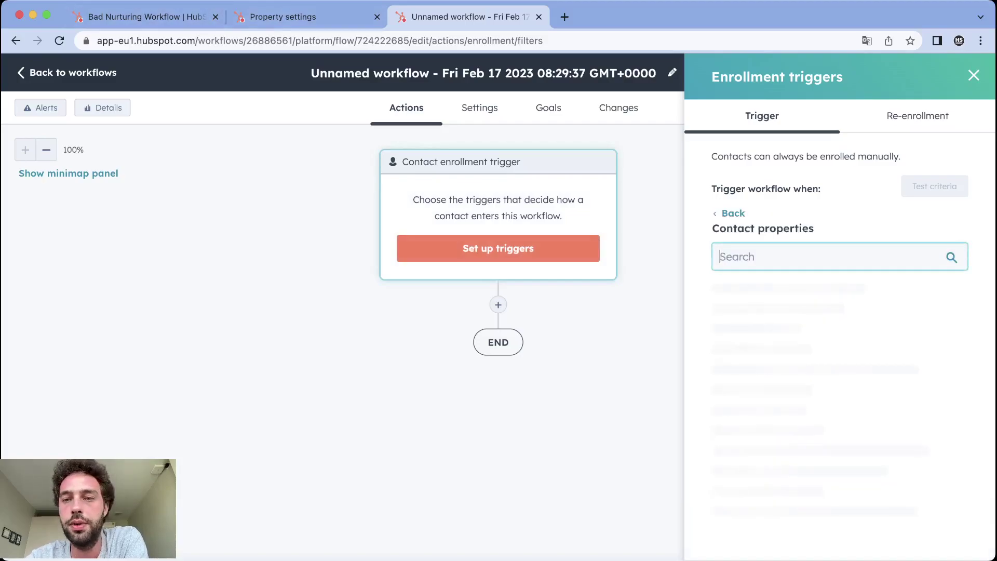
type("lead")
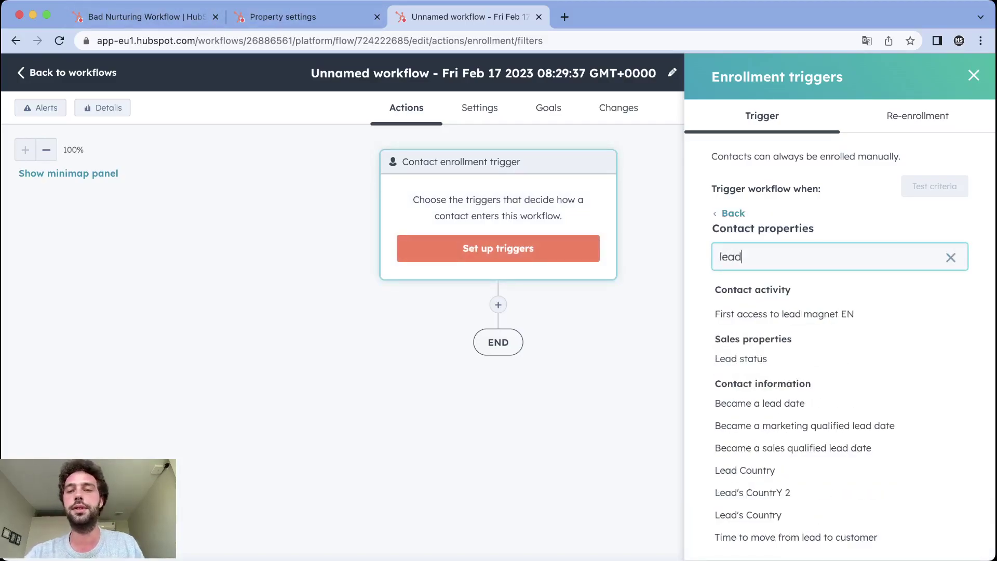
type("s")
key("BackSpace")
type("stat")
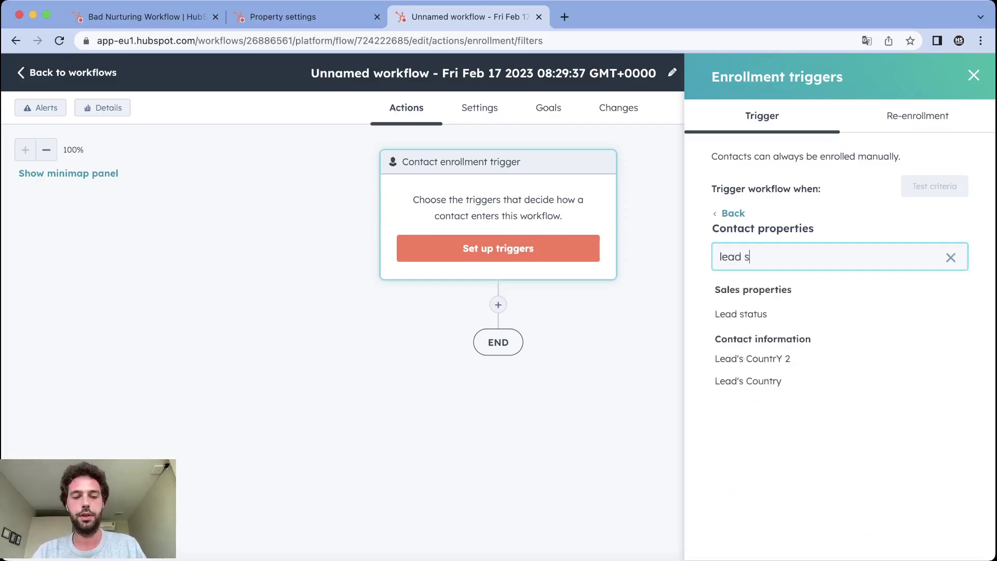
left_click(740, 314)
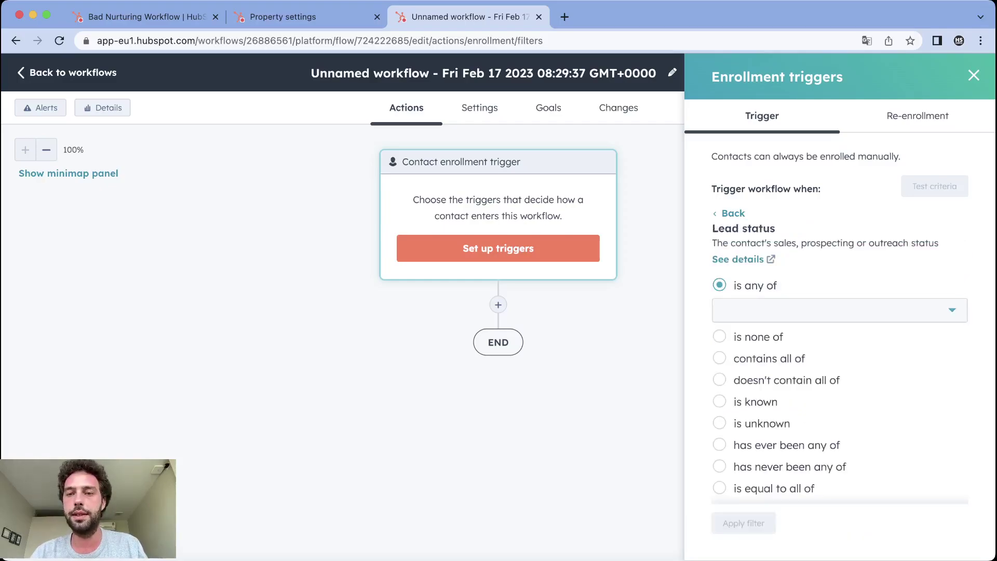
- Save the enrollment trigger with Lead status is any of Open, and check its re-enrollment options without enabling any
left_click(831, 310)
left_click(761, 410)
scroll(799, 508, "down", 1)
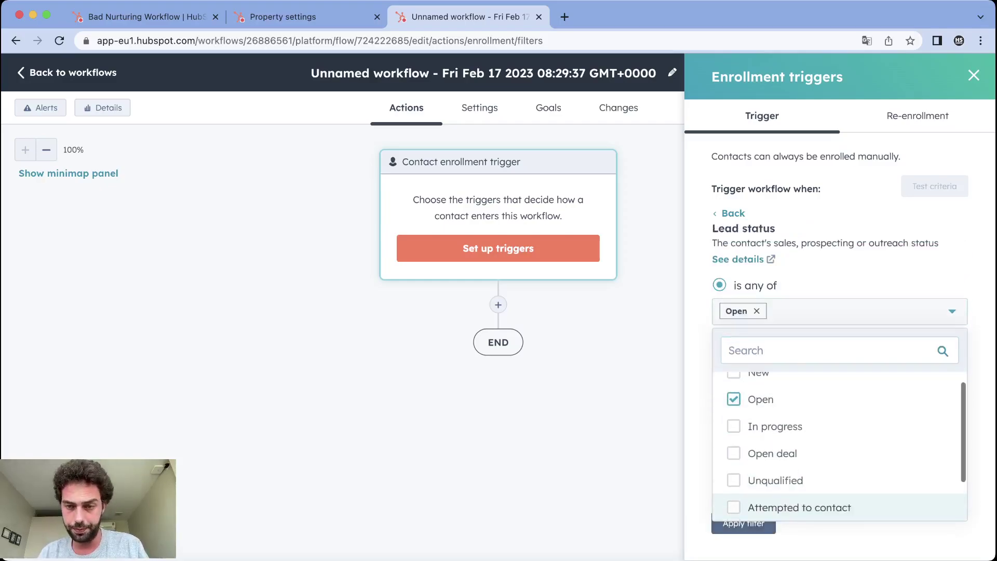
left_click(743, 527)
left_click(739, 530)
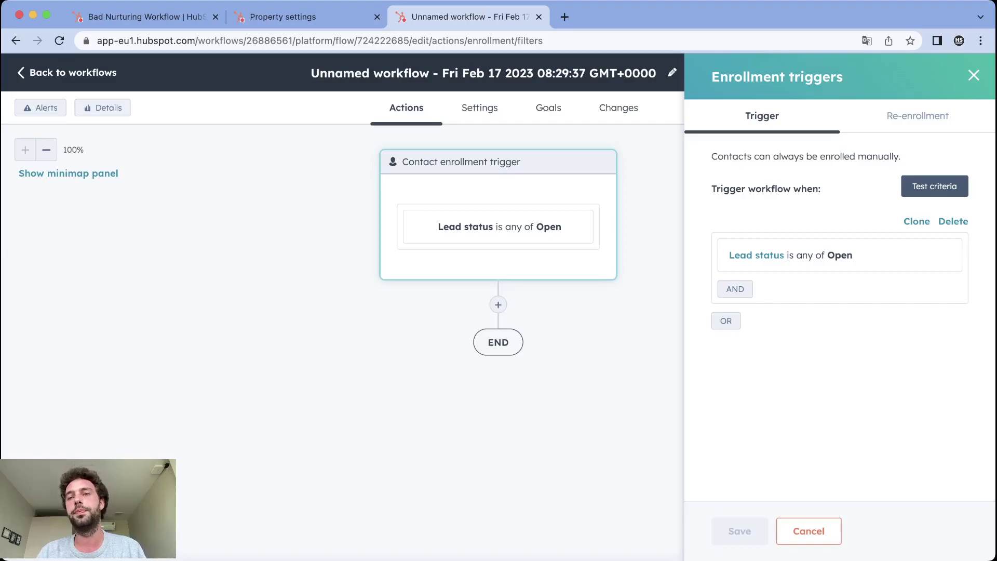
left_click(917, 115)
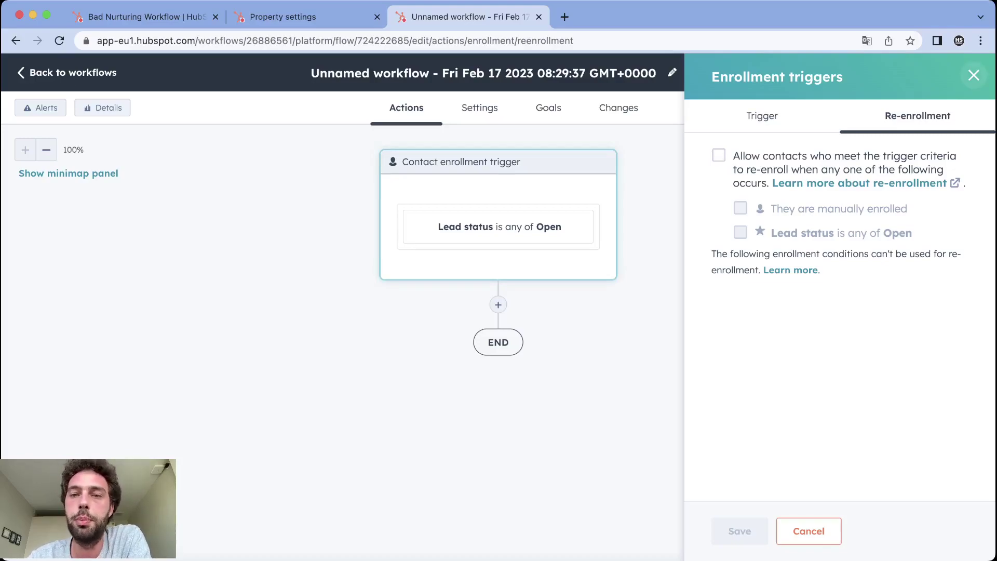
left_click(973, 76)
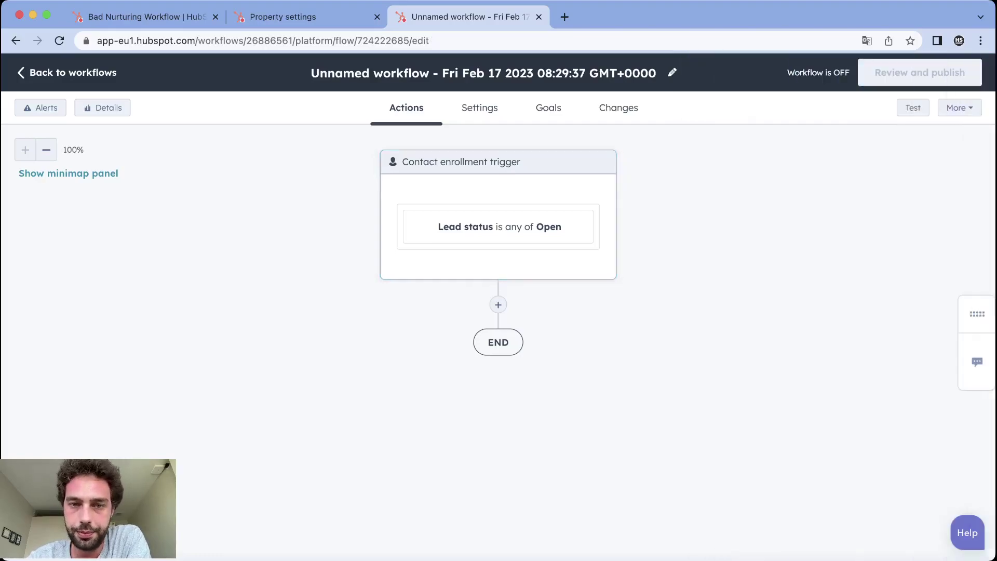
- Add a Send email action with Tuto Email 1 - FR right after the enrollment trigger
left_click(498, 305)
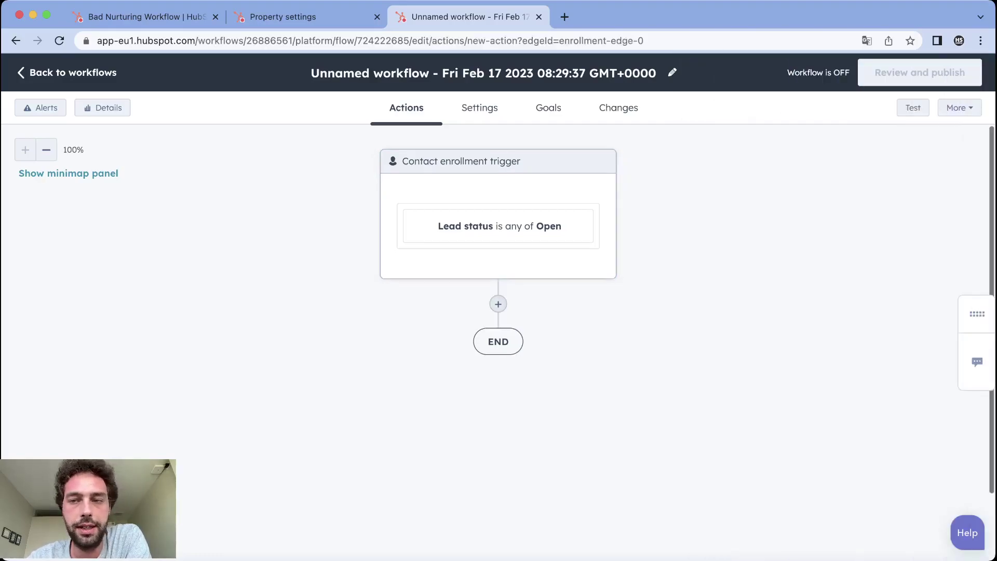
scroll(840, 347, "down", 7)
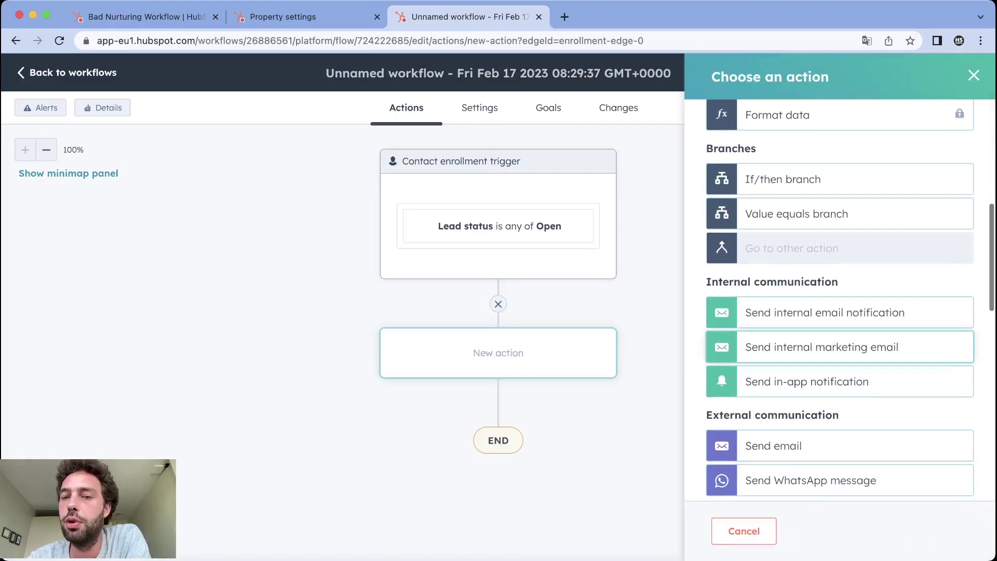
left_click(774, 445)
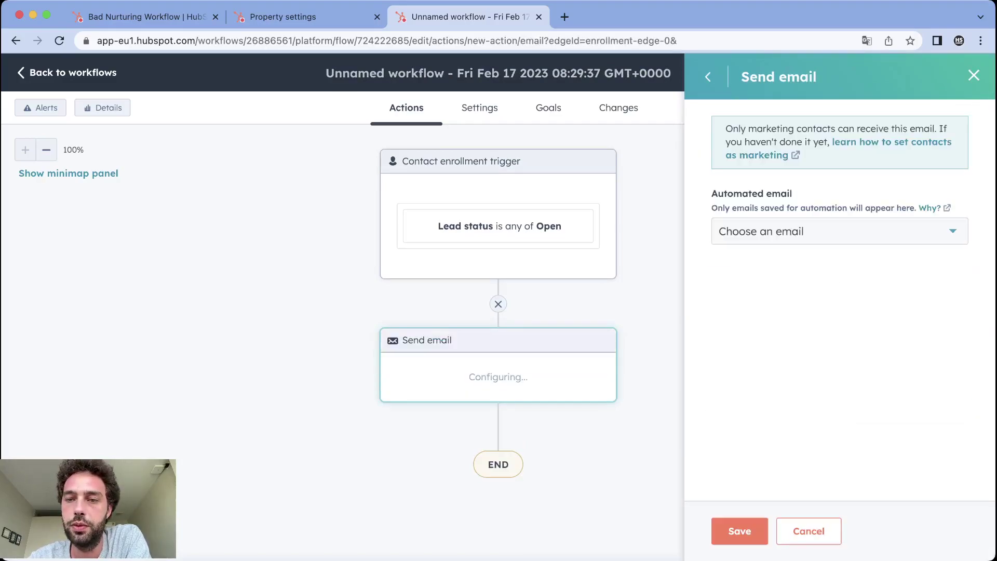
left_click(840, 231)
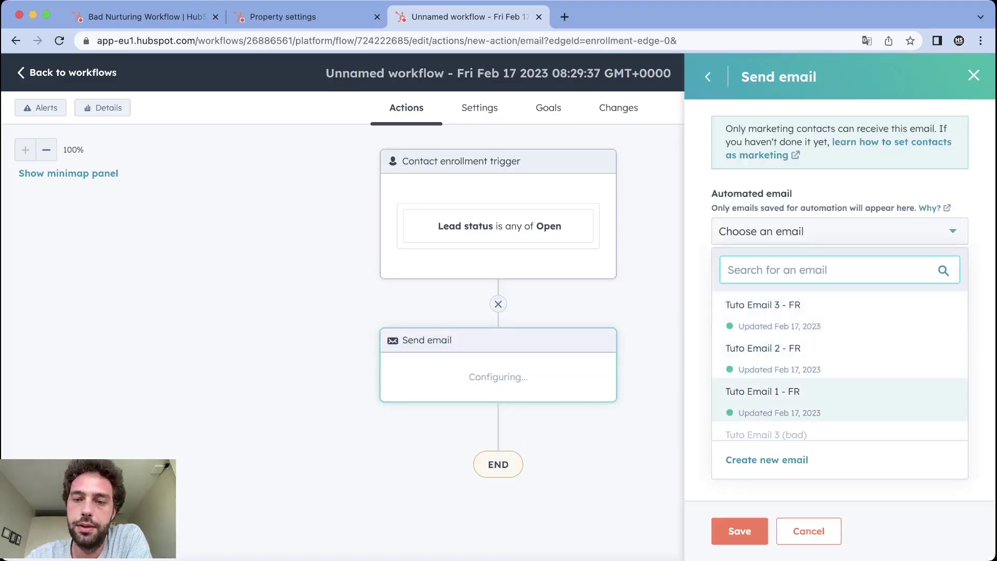
left_click(762, 397)
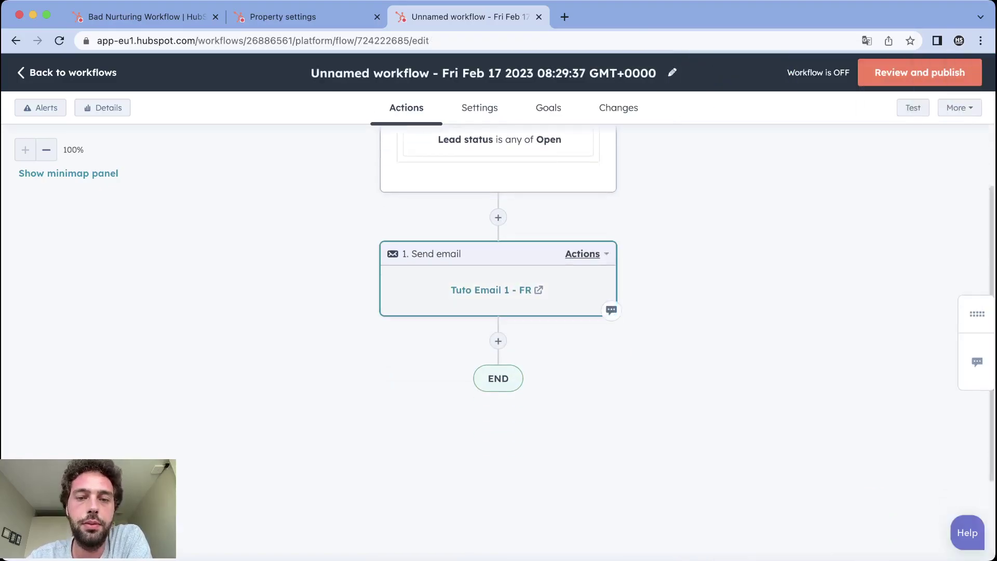
- Add a delay for a set amount of time of 3 days after the Tuto Email 1 - FR action
left_click(498, 341)
left_click(841, 216)
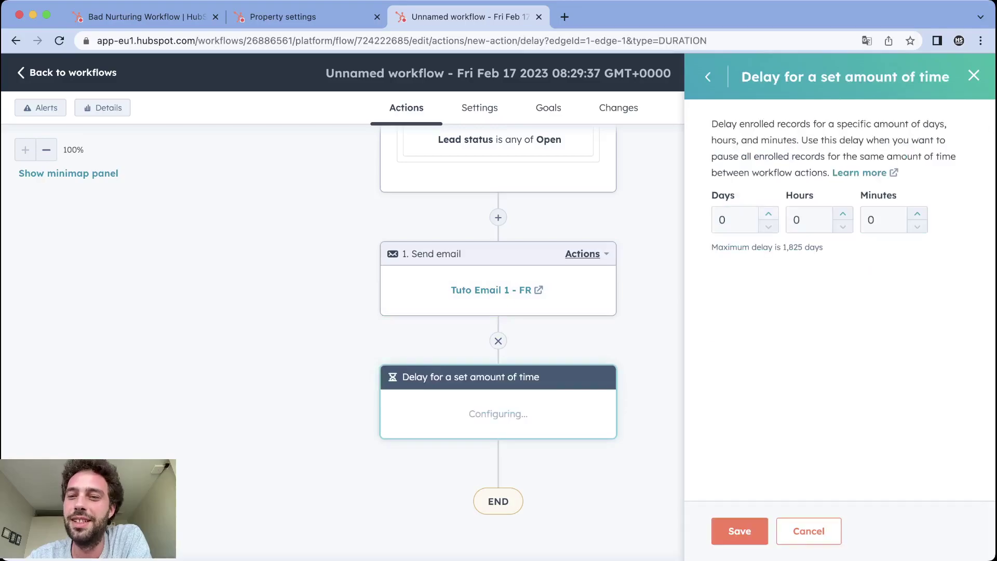
left_click(734, 219)
type("3")
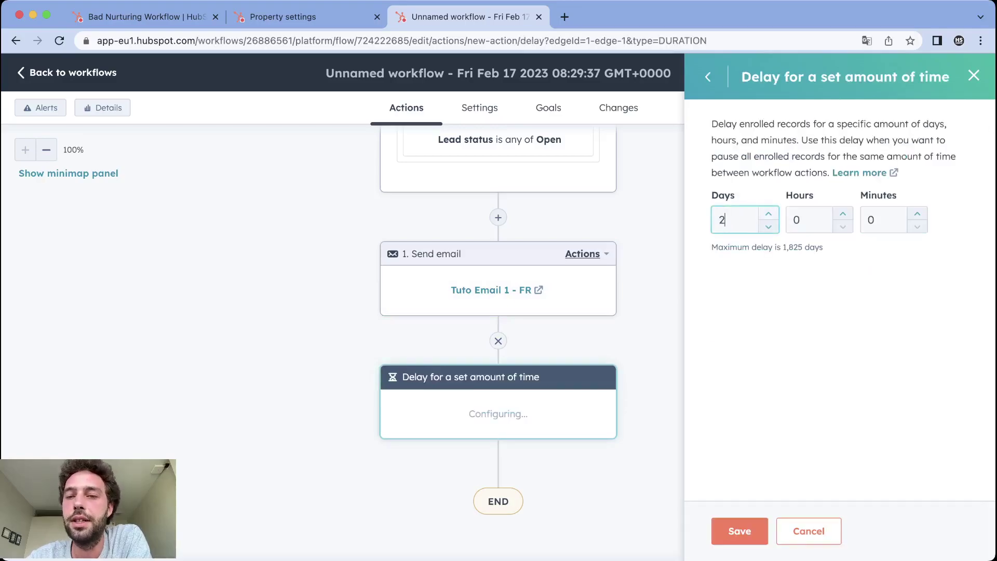
key("Return")
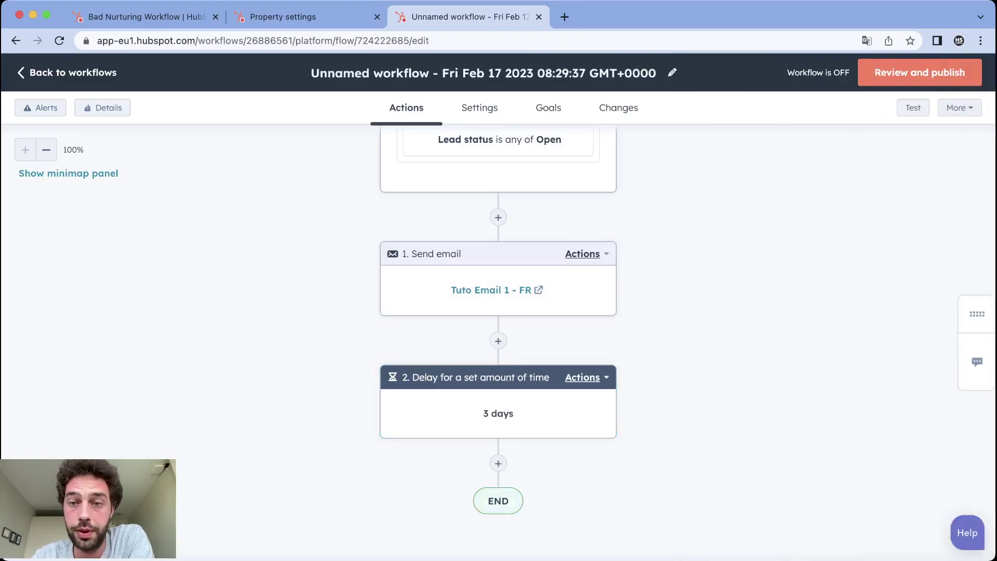
- Add an If/then branch after the delay, filtering on contacts who clicked any link in the marketing email Tuto Email 1 - FR
scroll(498, 312, "down", 2)
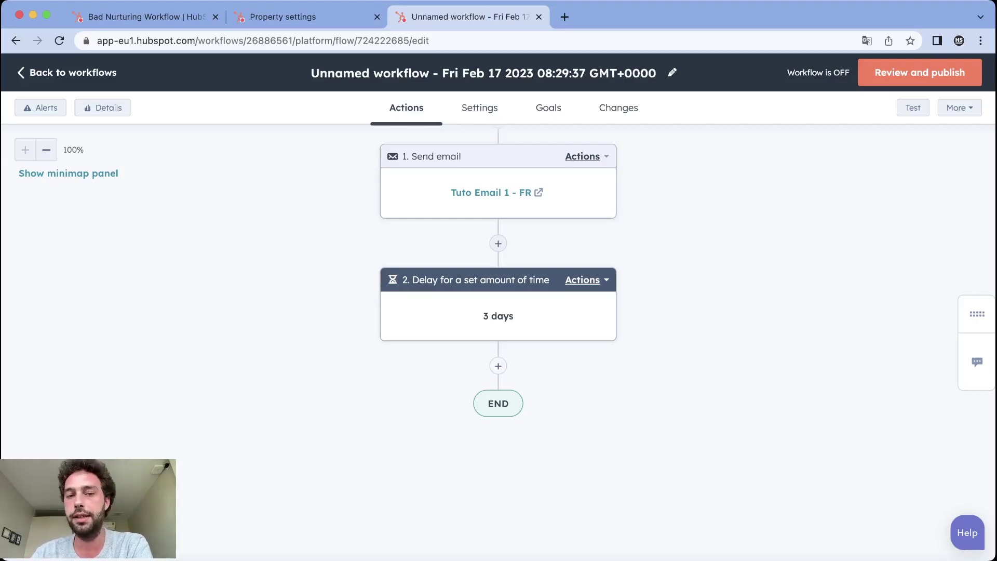
left_click(498, 366)
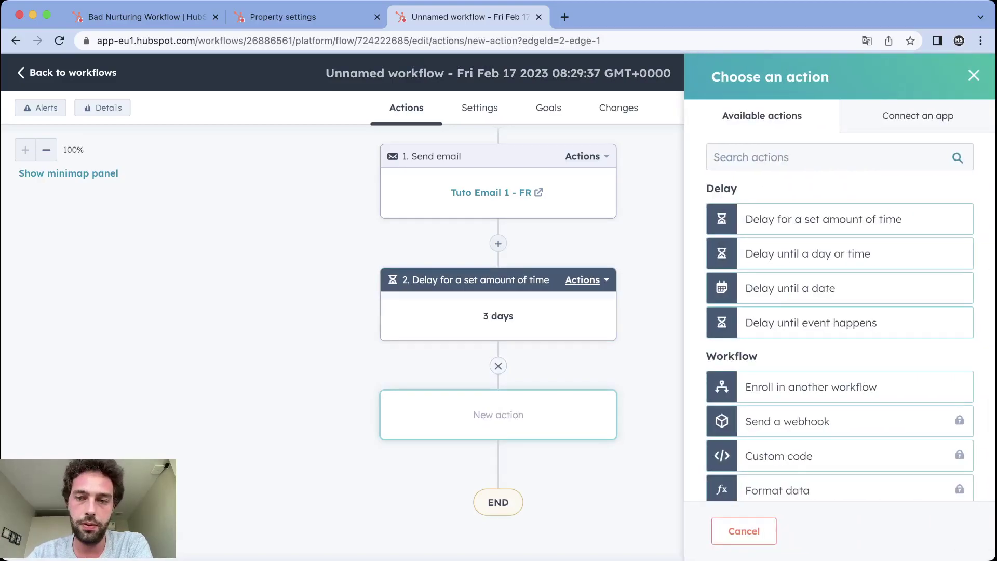
scroll(838, 394, "down", 5)
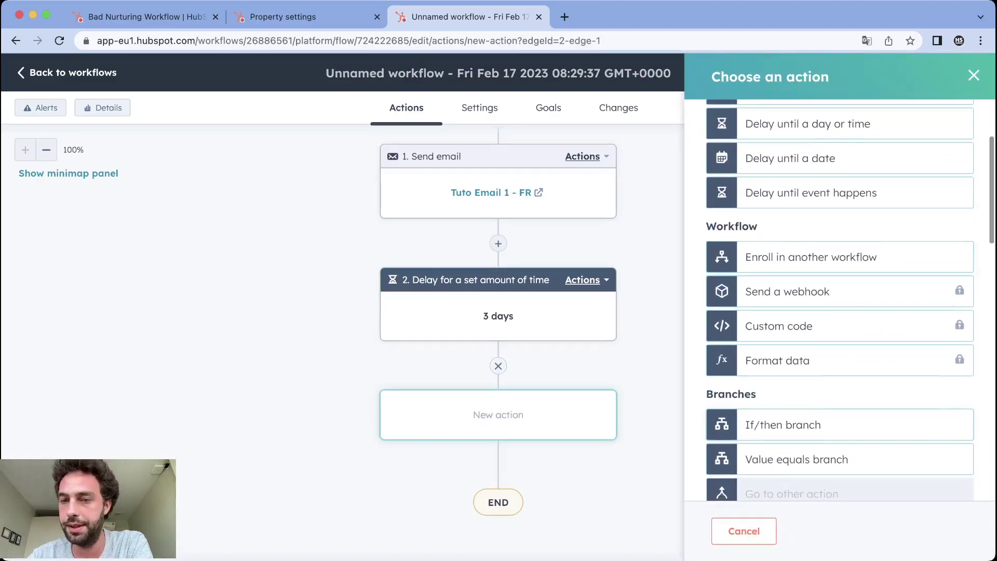
left_click(728, 431)
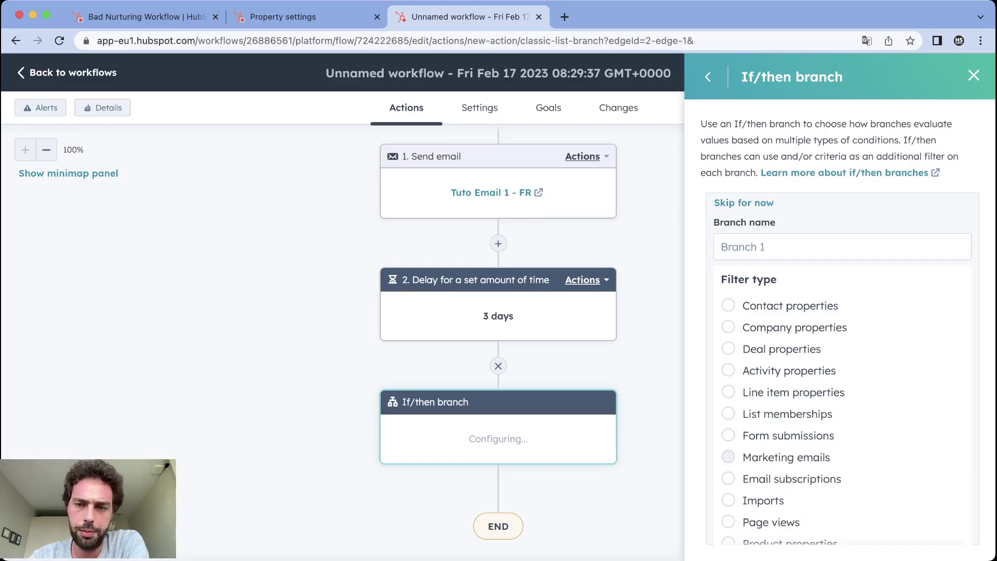
left_click(728, 457)
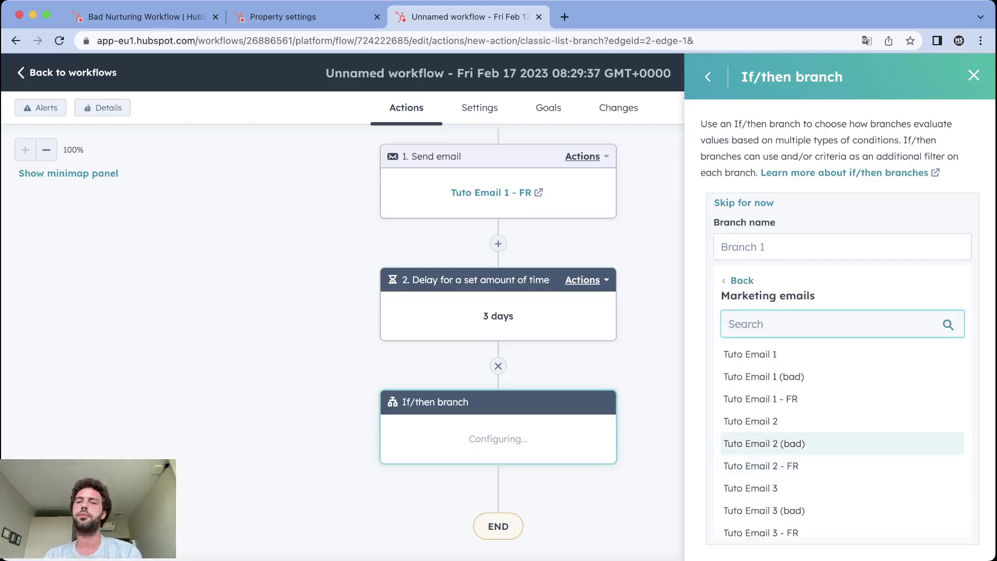
left_click(757, 399)
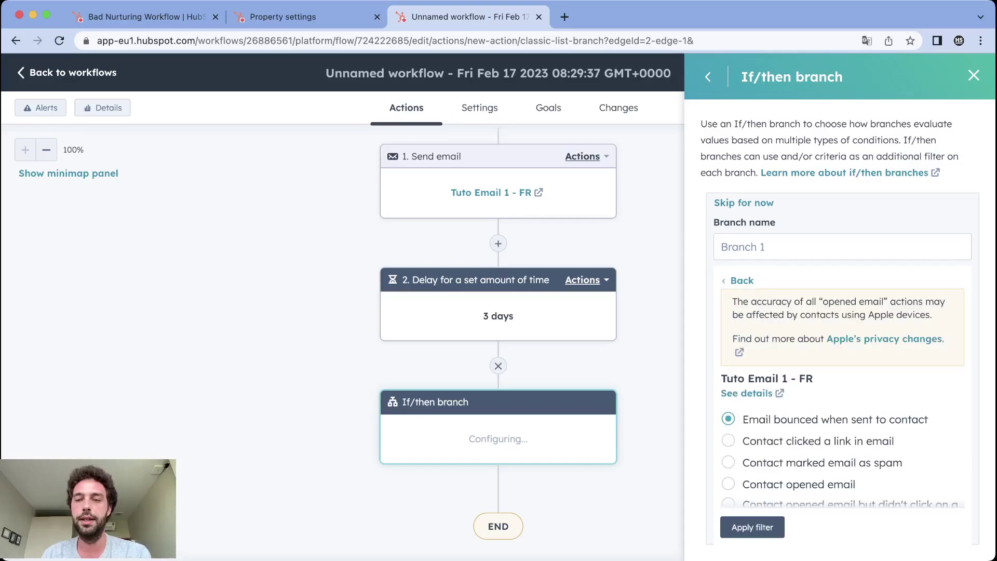
left_click(728, 440)
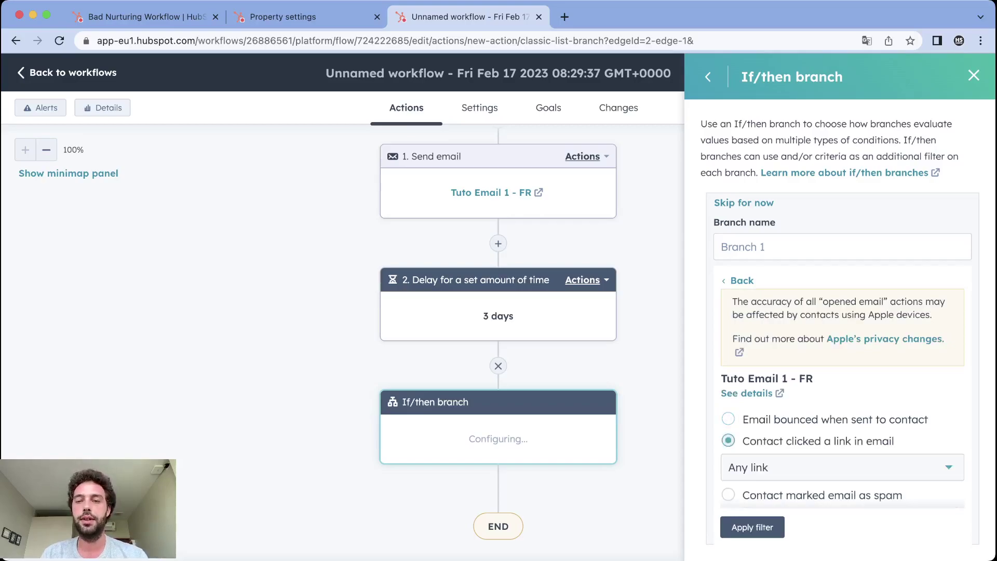
left_click(752, 527)
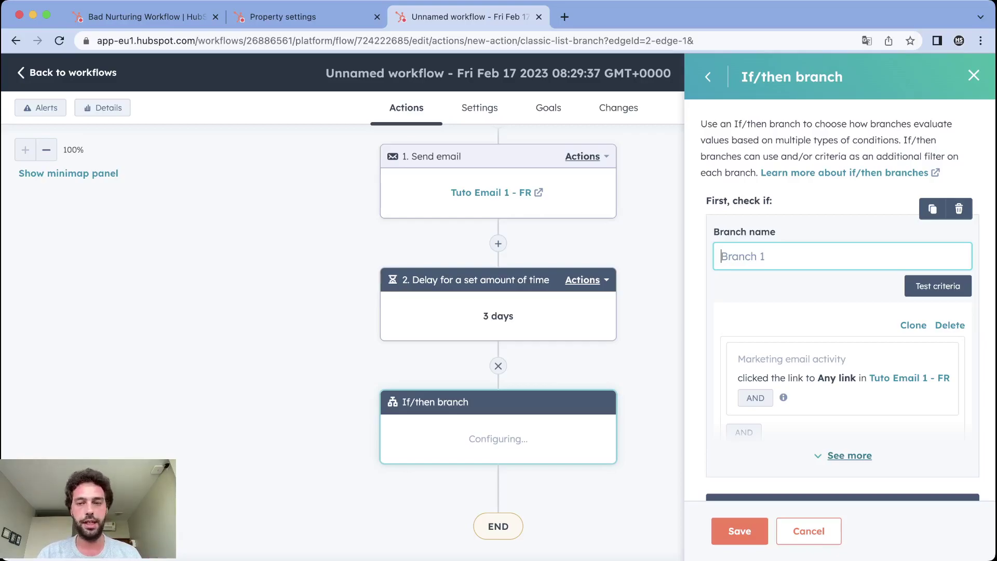
- Clone the link-click condition as an OR alternative, change the copy to Contact replied to email, and save the If/then branch
left_click(849, 455)
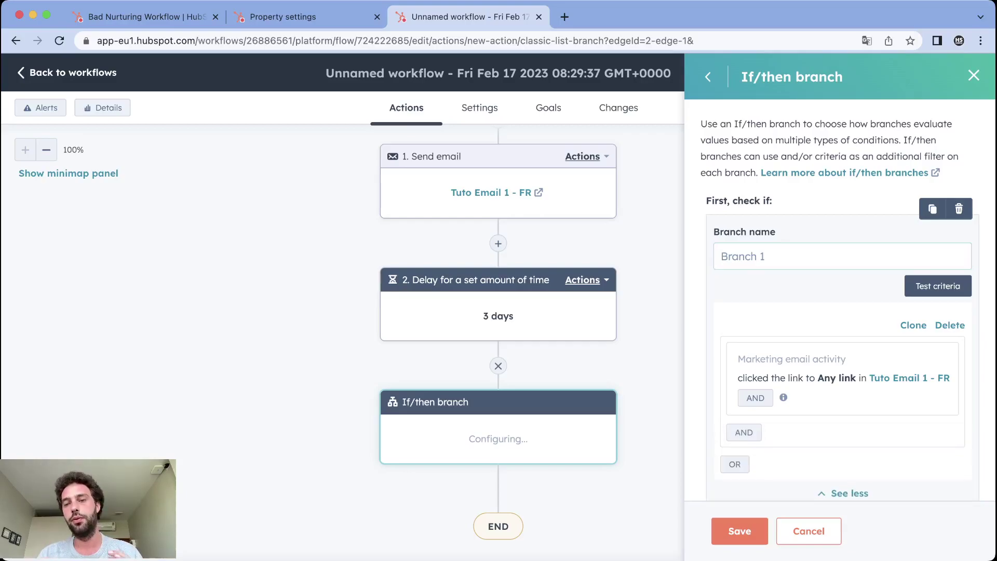
scroll(842, 312, "down", 1)
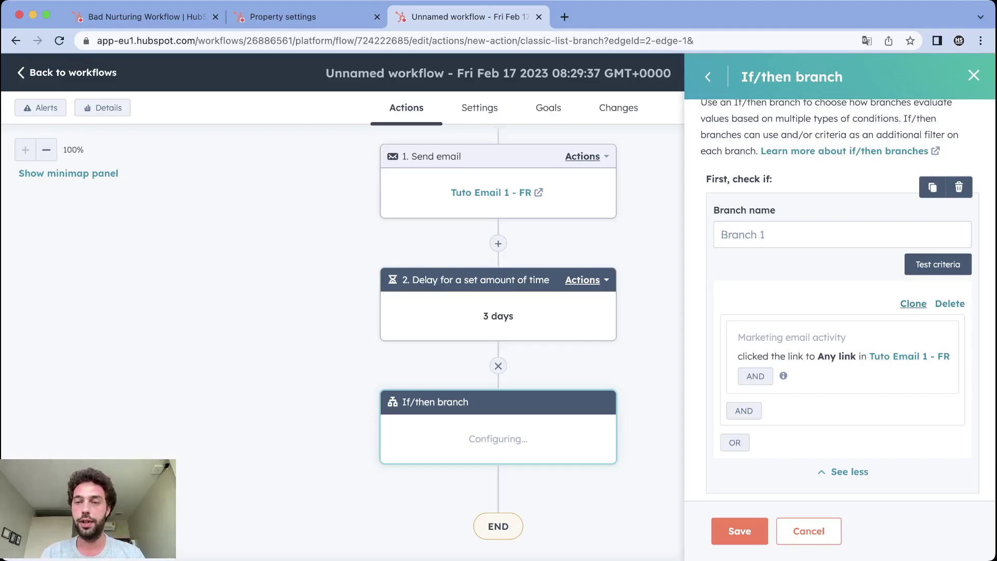
left_click(913, 304)
scroll(841, 299, "down", 1)
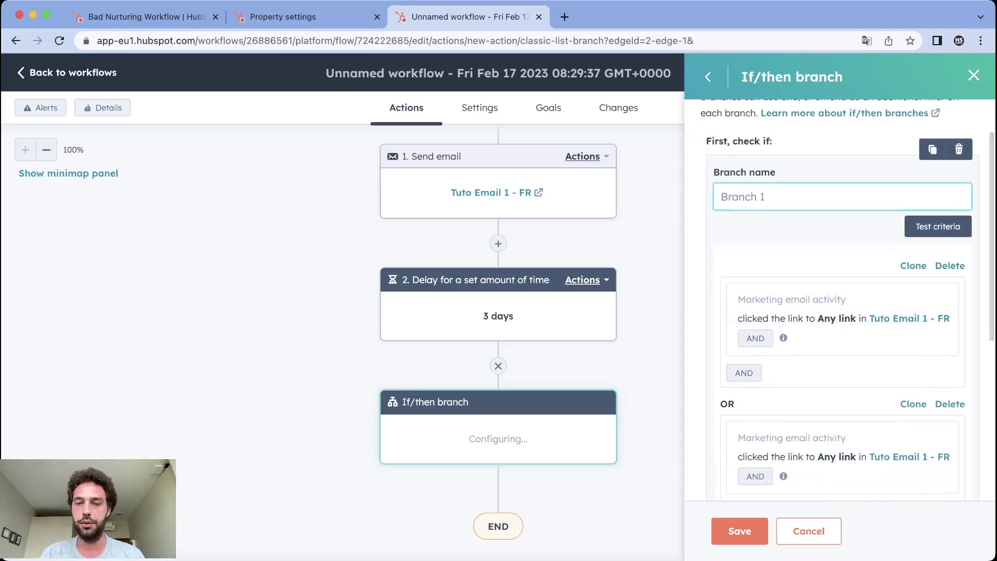
left_click(831, 457)
scroll(841, 390, "down", 3)
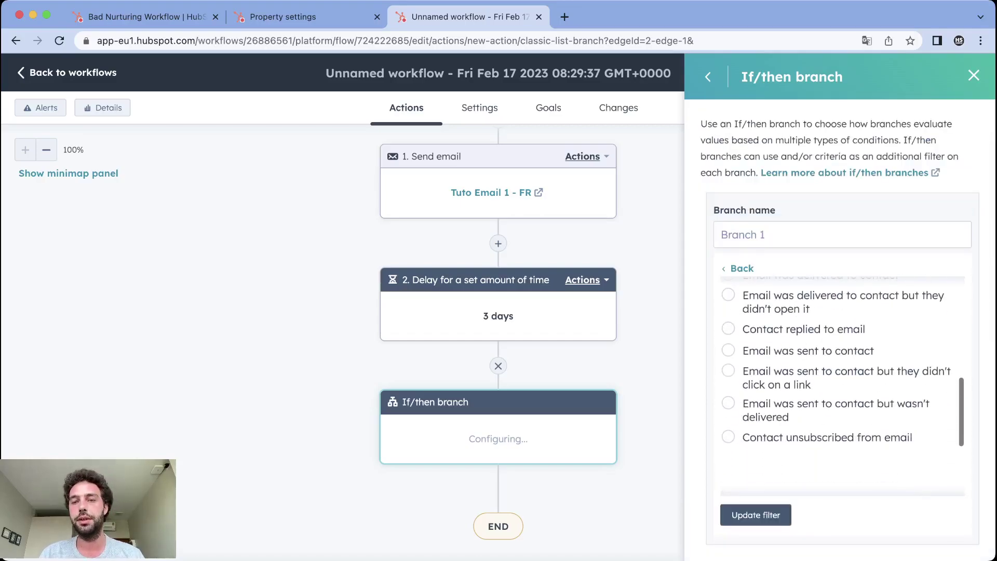
left_click(728, 329)
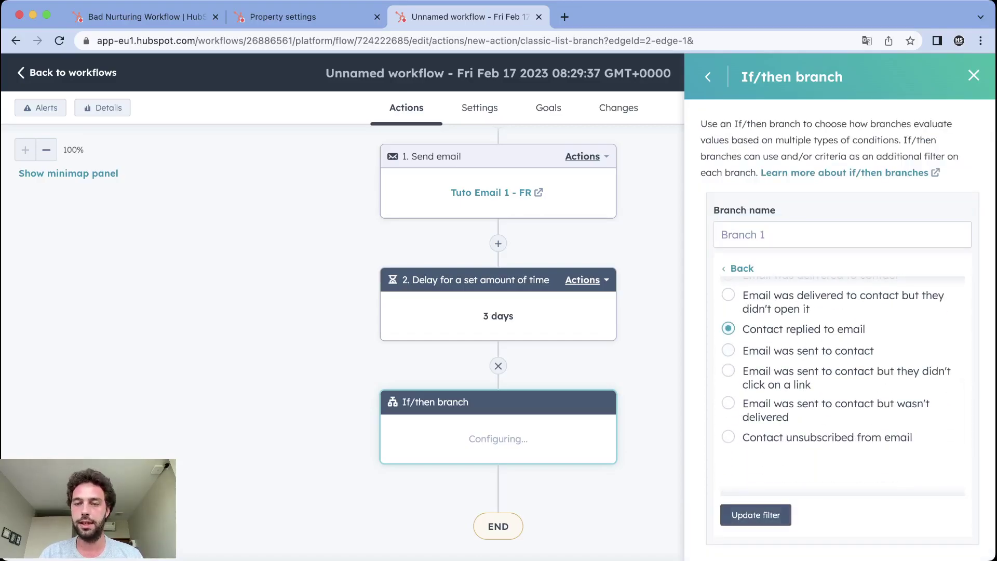
left_click(755, 514)
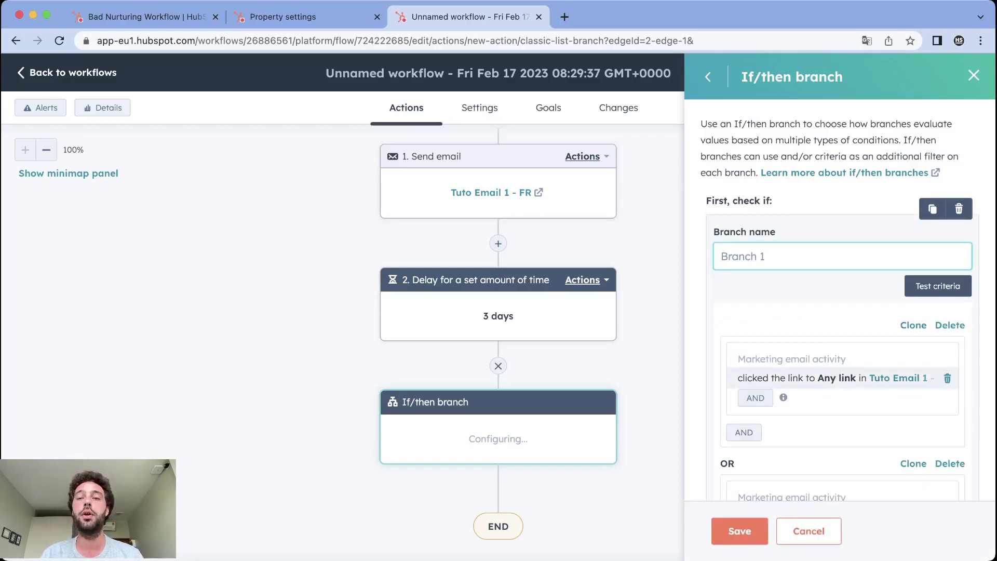
scroll(841, 380, "down", 3)
scroll(841, 301, "down", 2)
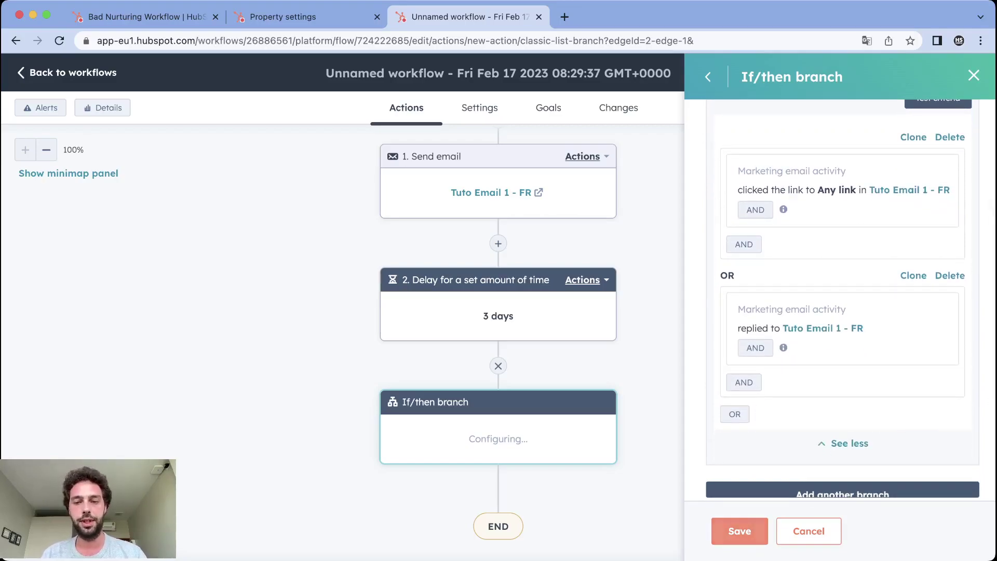
left_click(739, 531)
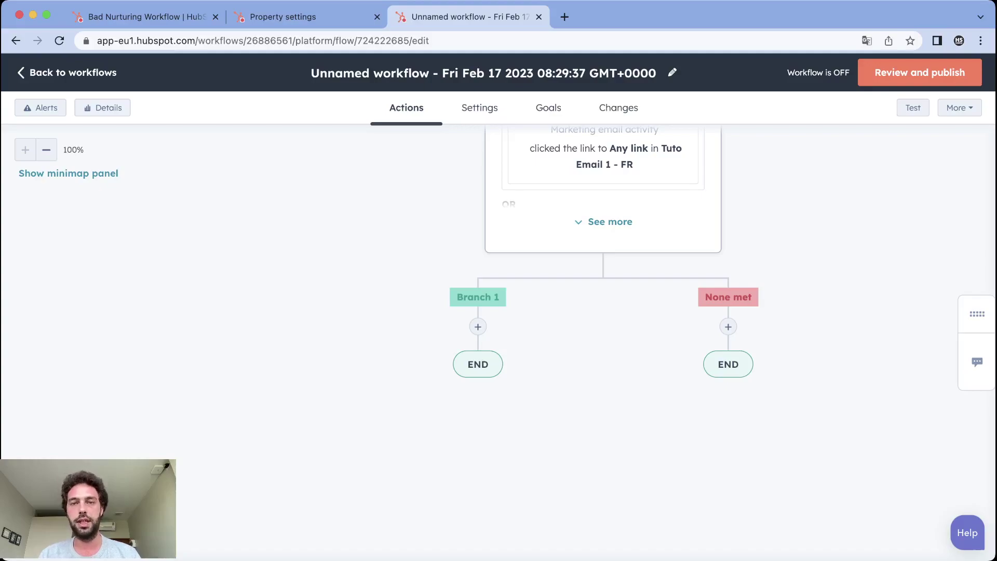
- Start a second If/then branch under Branch 1, filtering on the marketing email Tuto Email 2 - FR
scroll(602, 338, "up", 4)
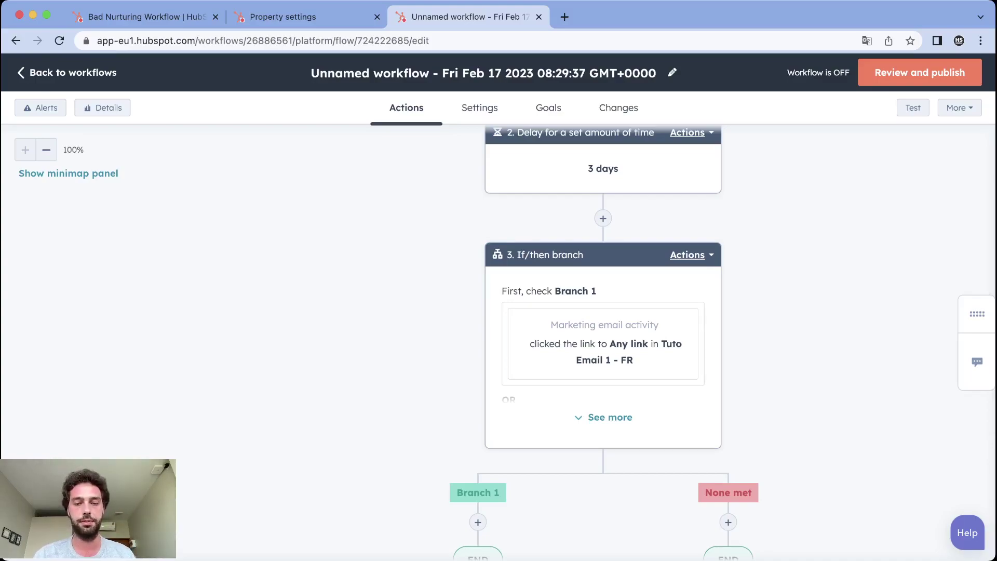
scroll(602, 312, "down", 2)
left_click(478, 450)
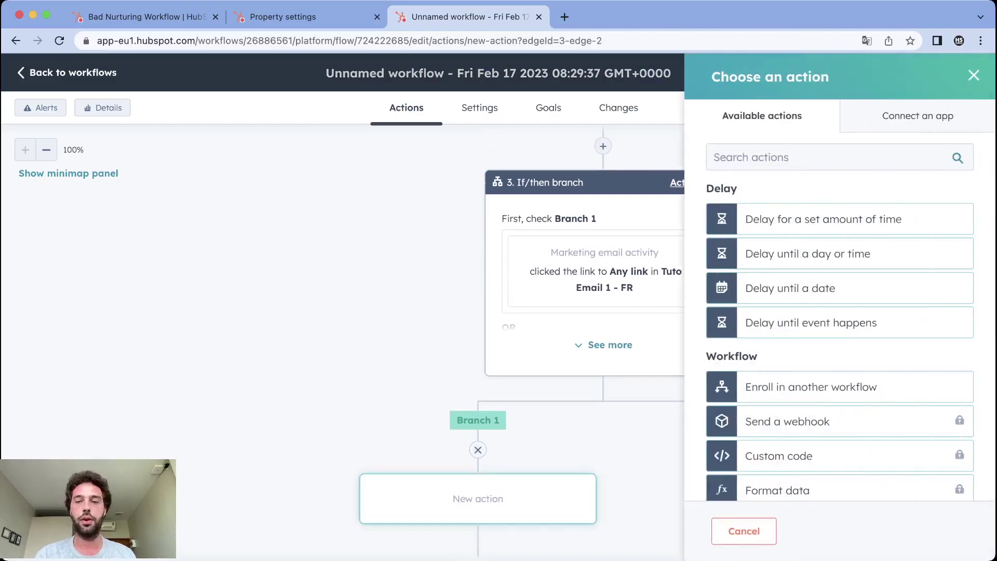
scroll(831, 452, "down", 5)
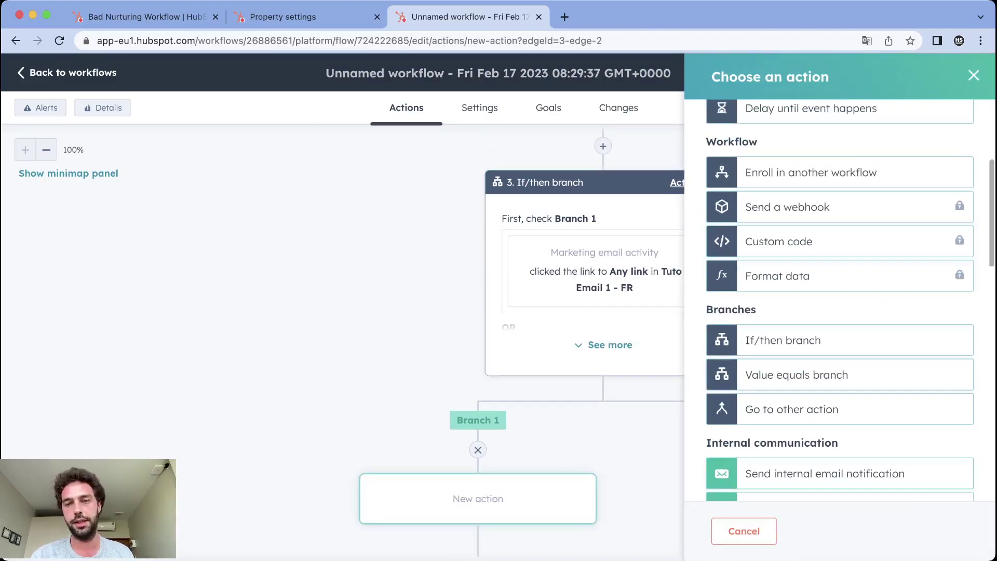
left_click(728, 340)
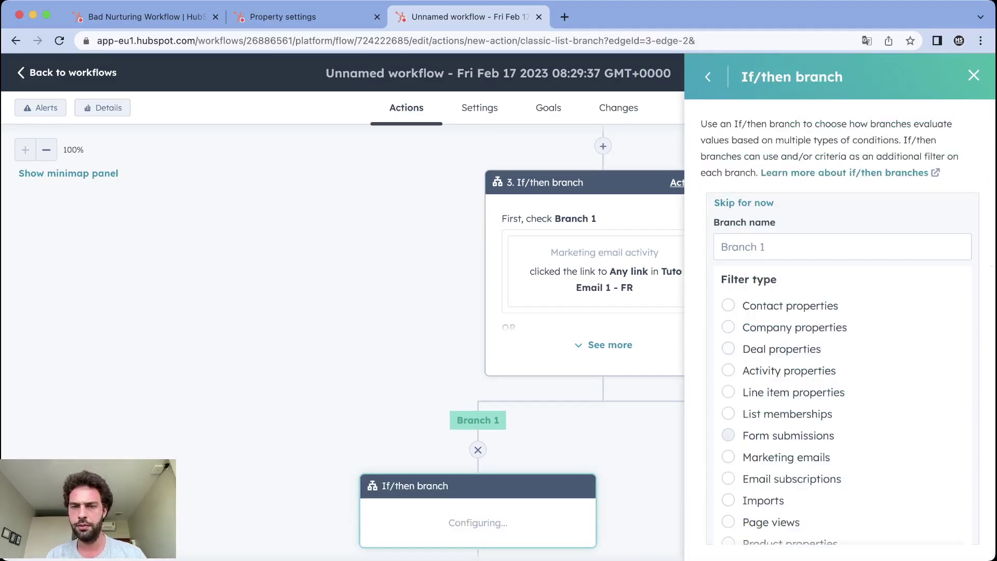
left_click(728, 457)
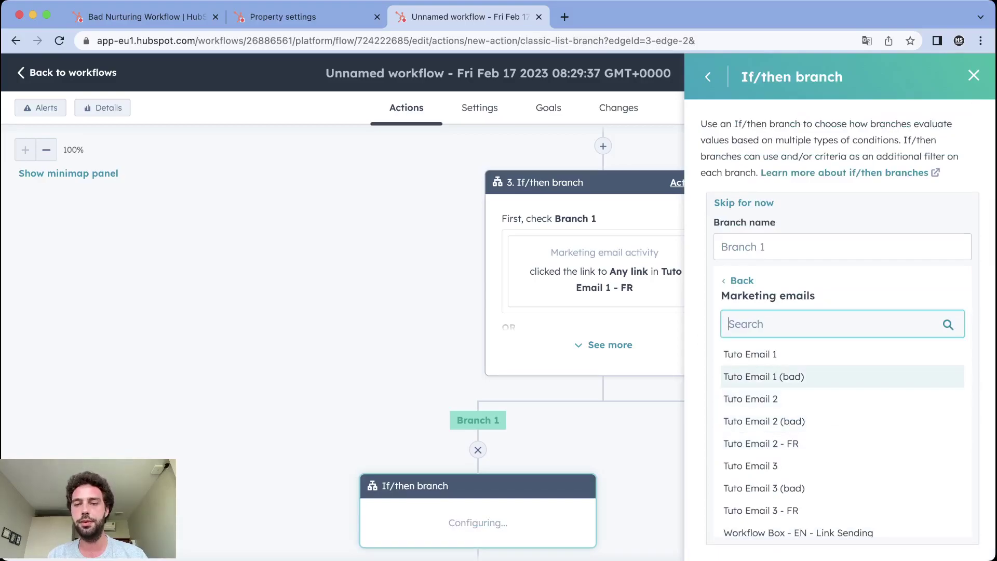
left_click(748, 444)
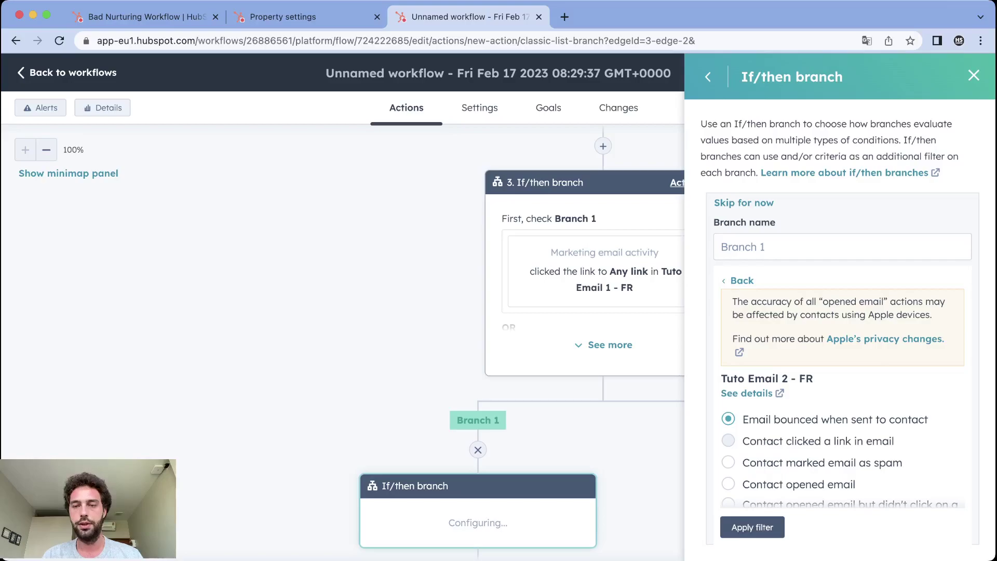
- Apply the filter Contact clicked a link in email with the HubSpot meetings link, and expand the branch criteria
left_click(728, 441)
scroll(842, 415, "down", 1)
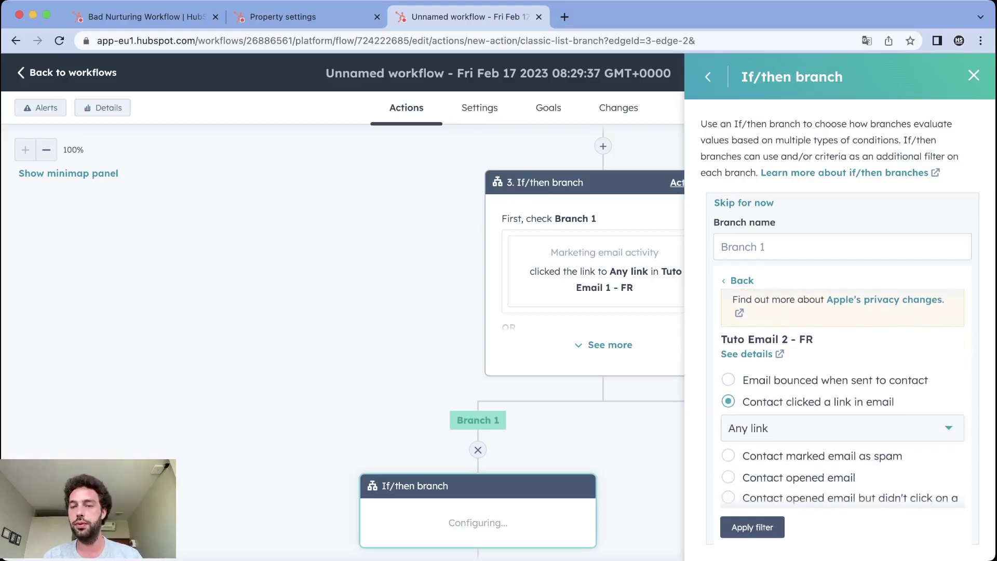
left_click(841, 428)
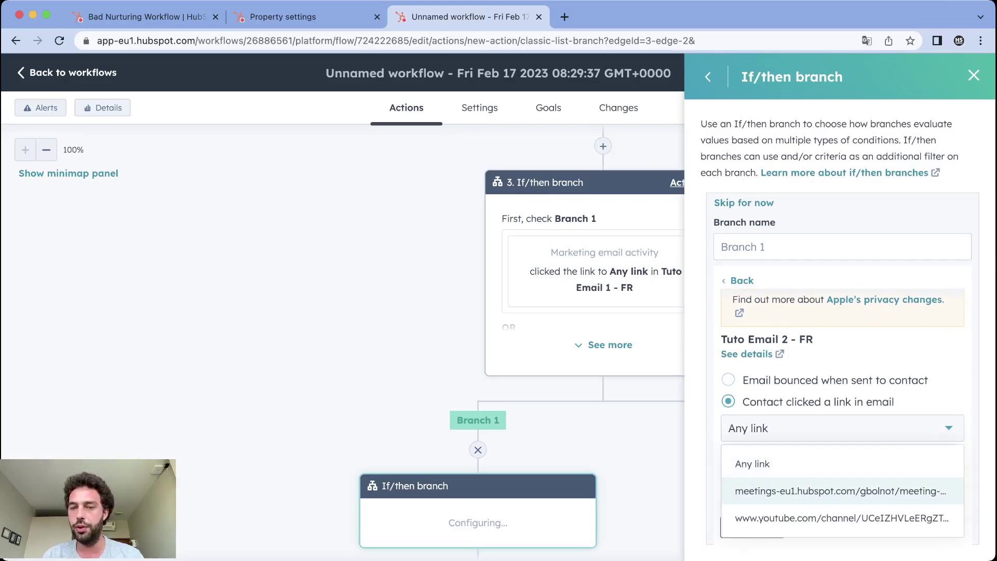
left_click(840, 491)
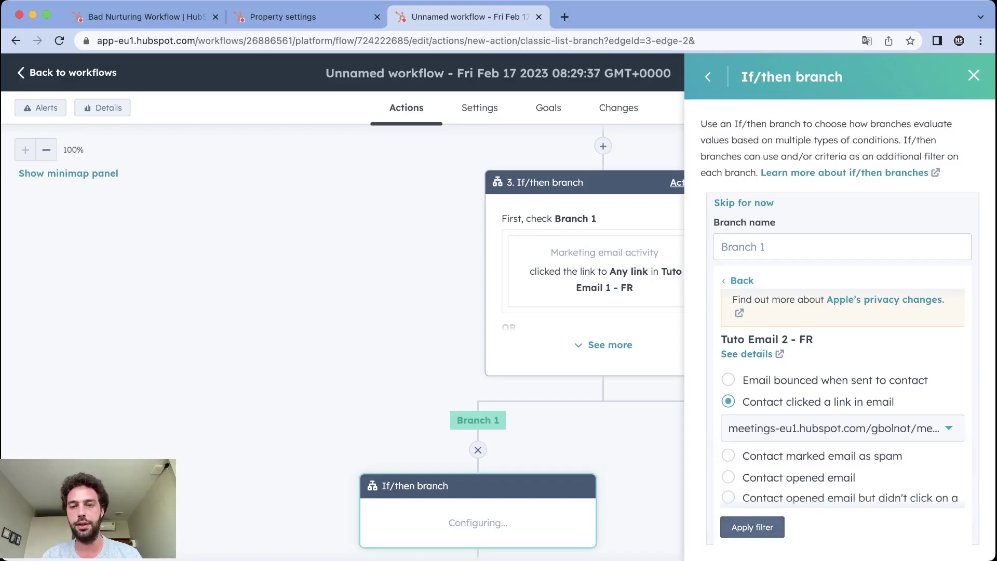
left_click(752, 527)
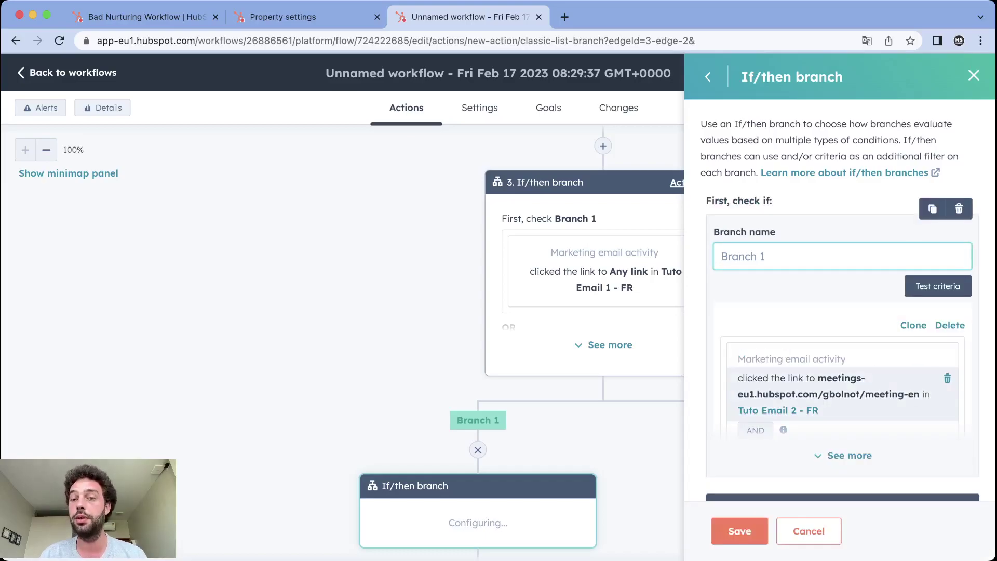
left_click(850, 455)
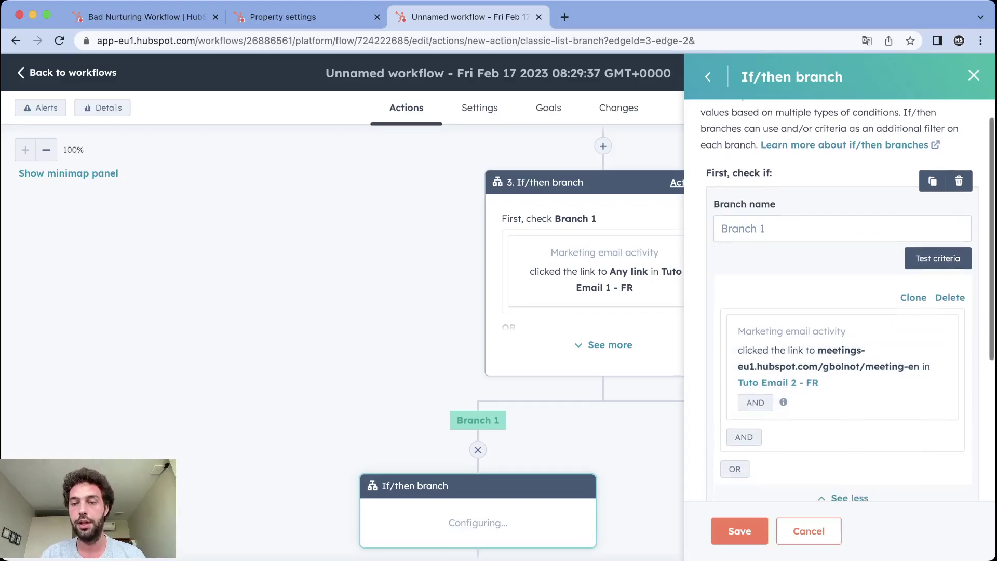
- Clone the meetings-link condition as an OR alternative, change the copy to Contact replied to email, and save the second If/then branch
scroll(841, 311, "down", 4)
scroll(842, 311, "up", 4)
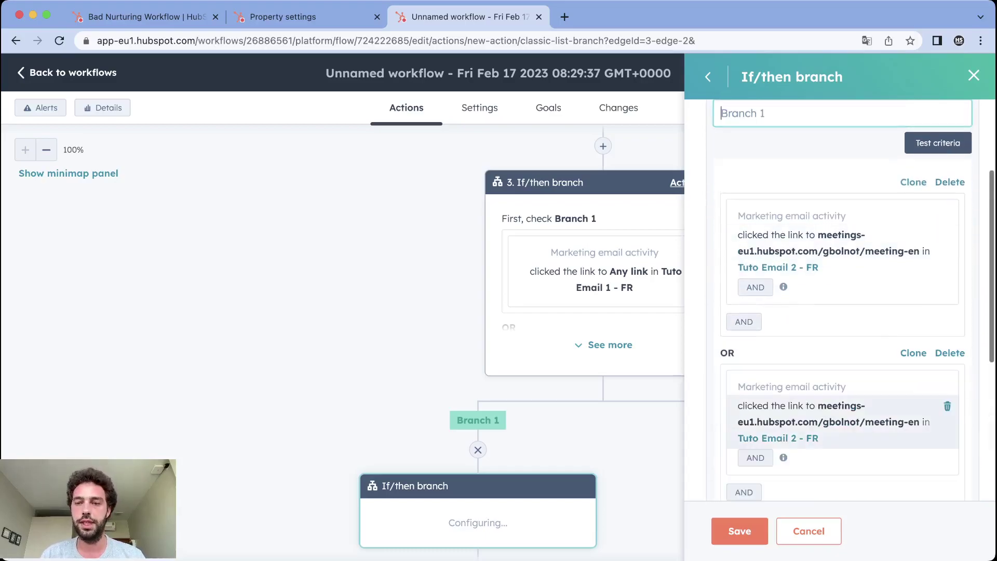
left_click(831, 431)
scroll(842, 390, "down", 4)
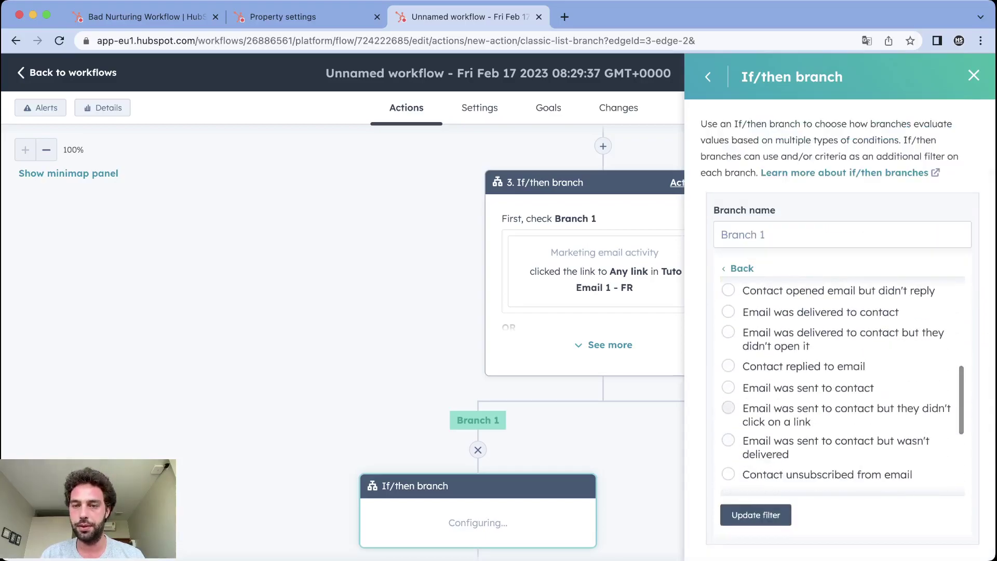
left_click(728, 365)
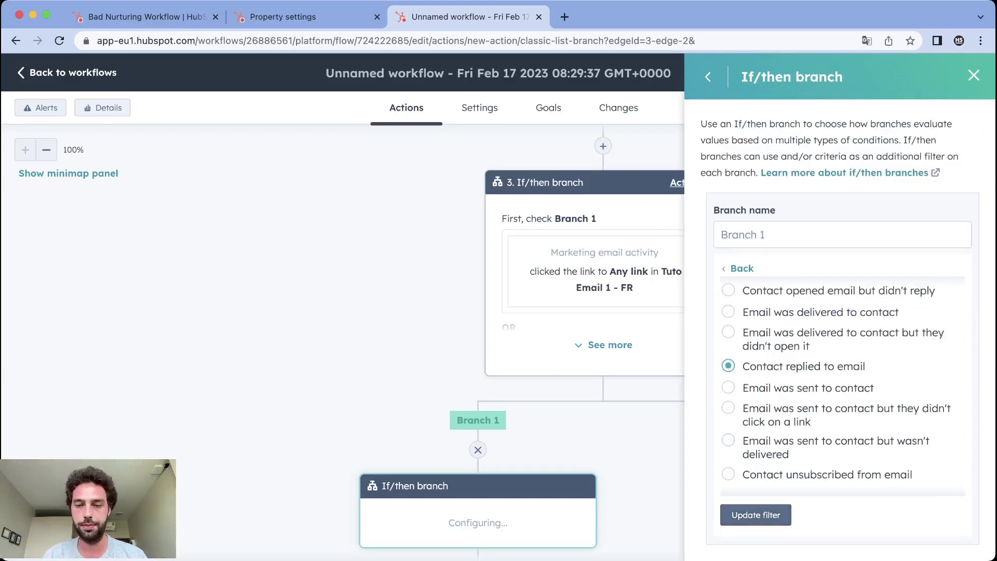
left_click(755, 515)
left_click(740, 531)
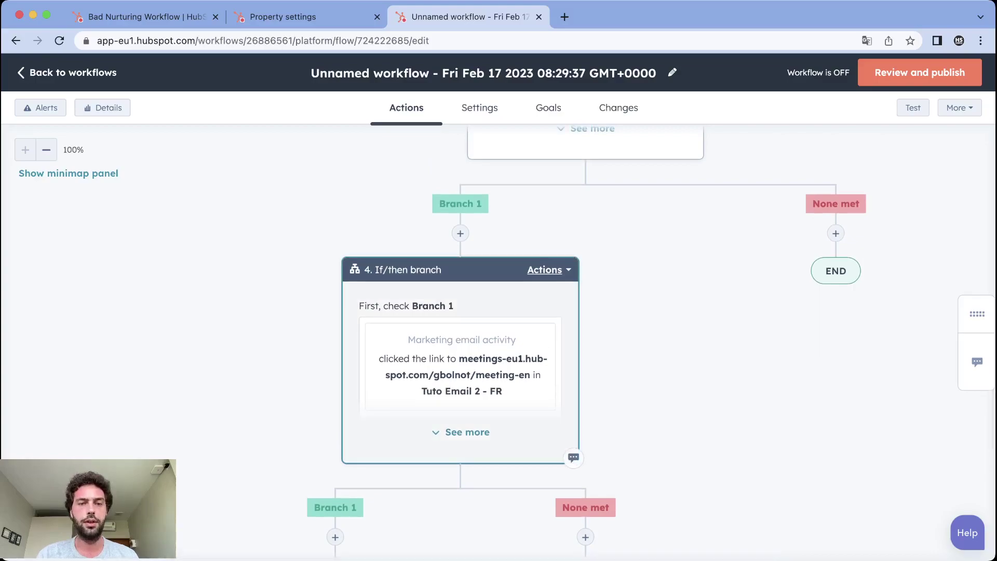
- Add a Set property value action under Branch 1 of the second If/then branch
scroll(586, 312, "up", 8)
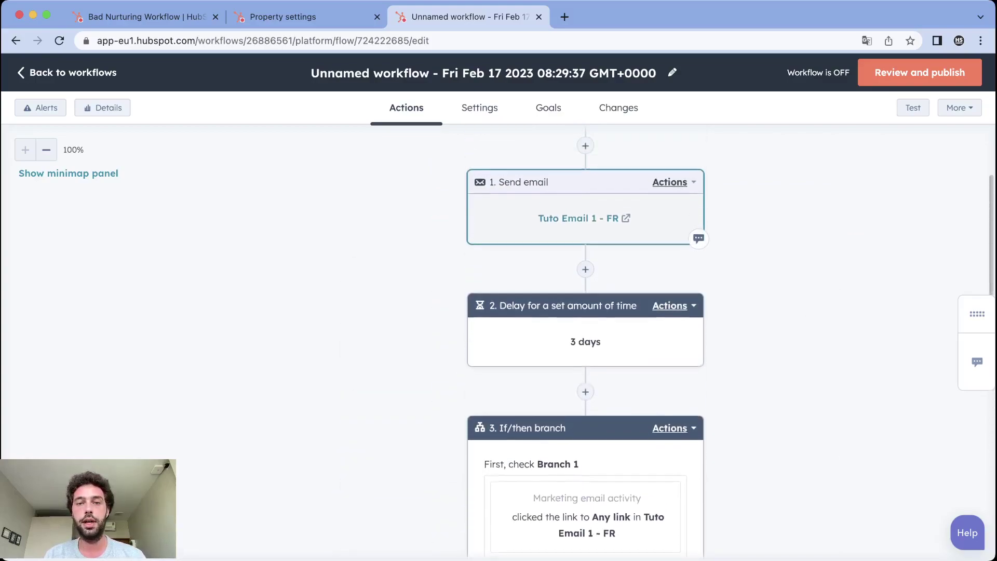
scroll(585, 343, "down", 4)
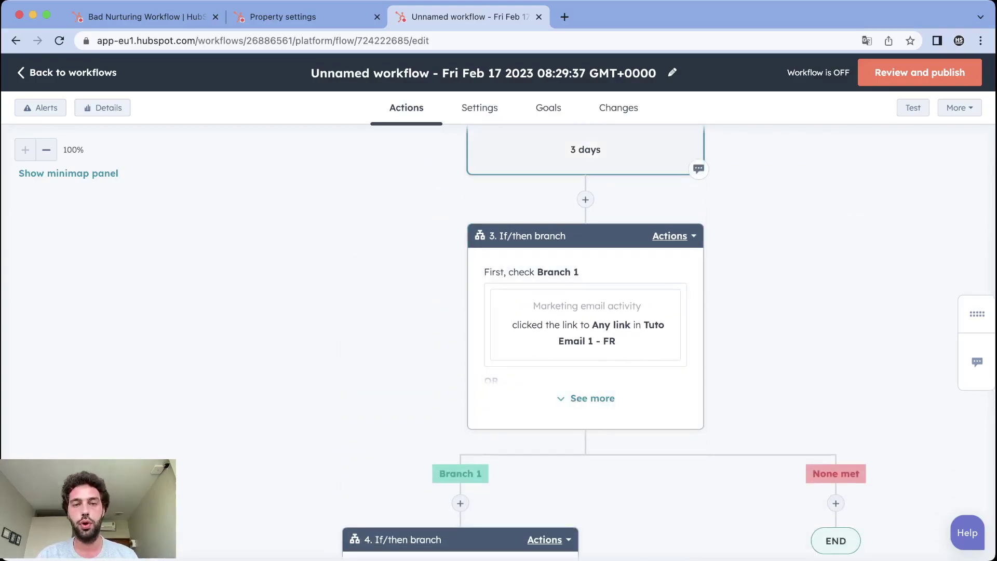
scroll(586, 311, "down", 2)
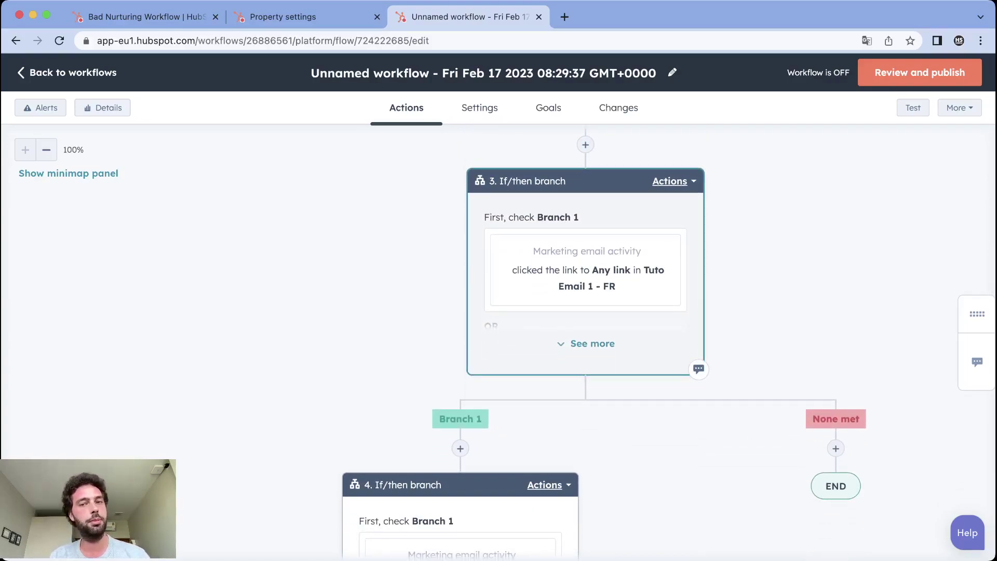
scroll(586, 312, "down", 6)
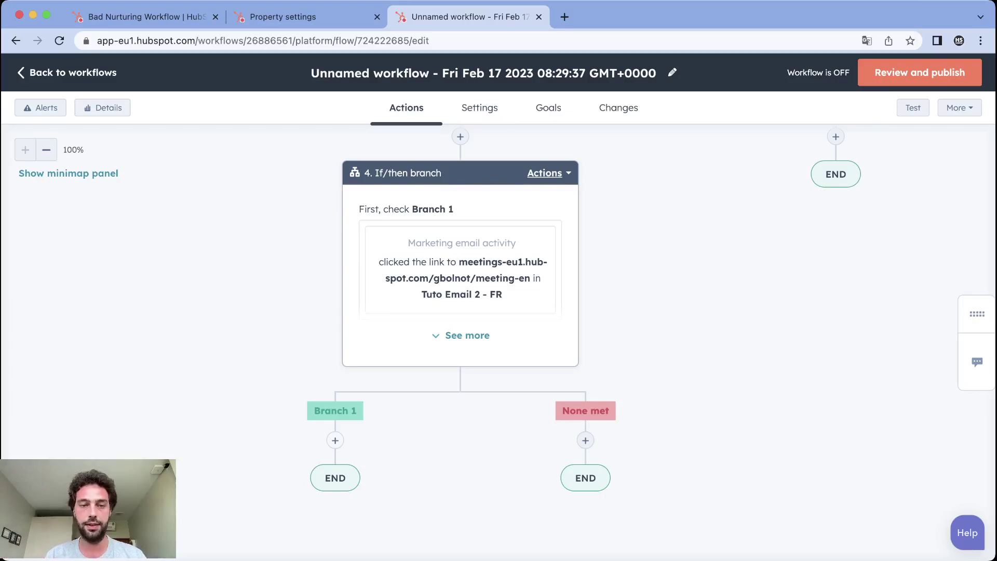
left_click(335, 440)
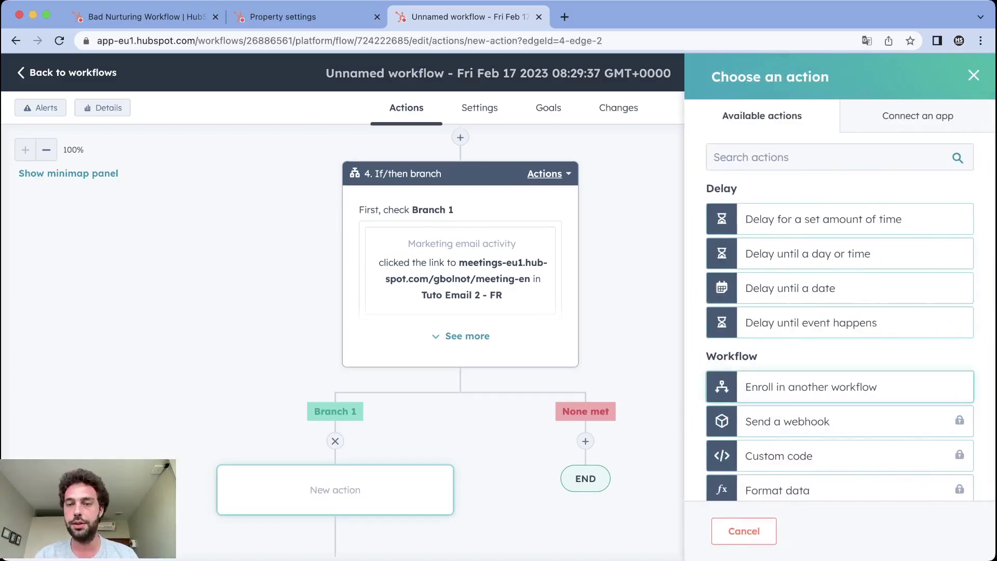
scroll(838, 324, "down", 5)
scroll(839, 323, "down", 12)
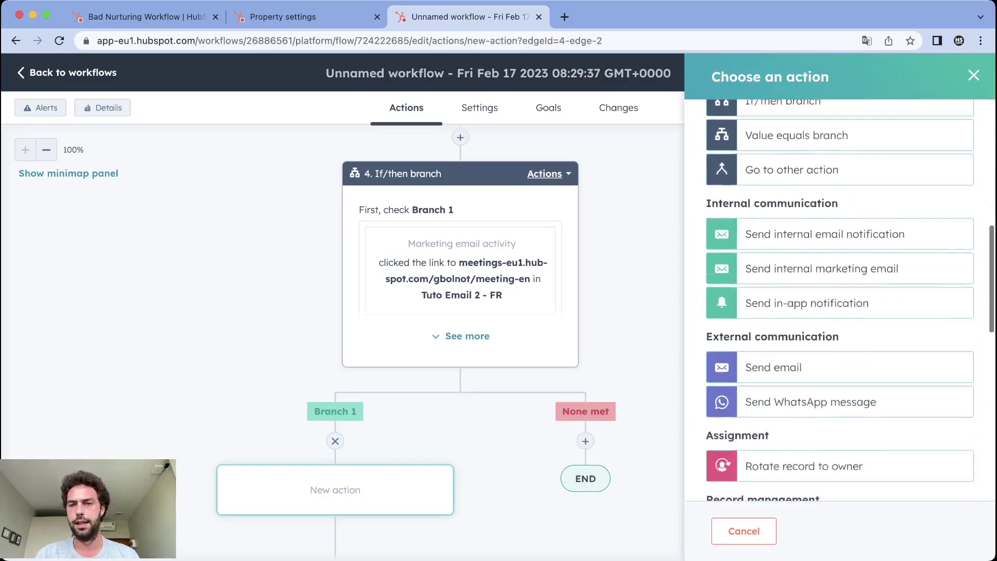
scroll(839, 324, "down", 4)
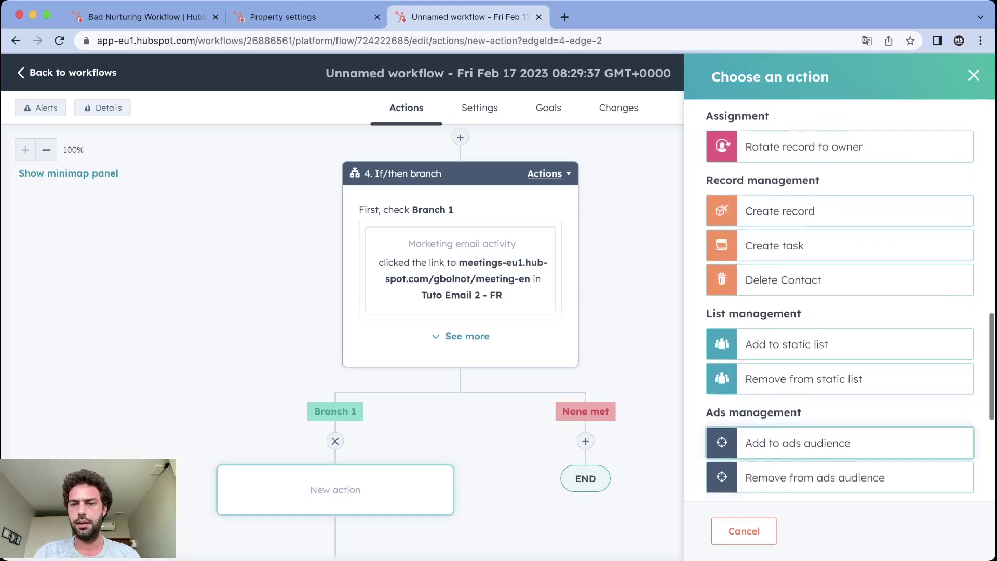
left_click(779, 341)
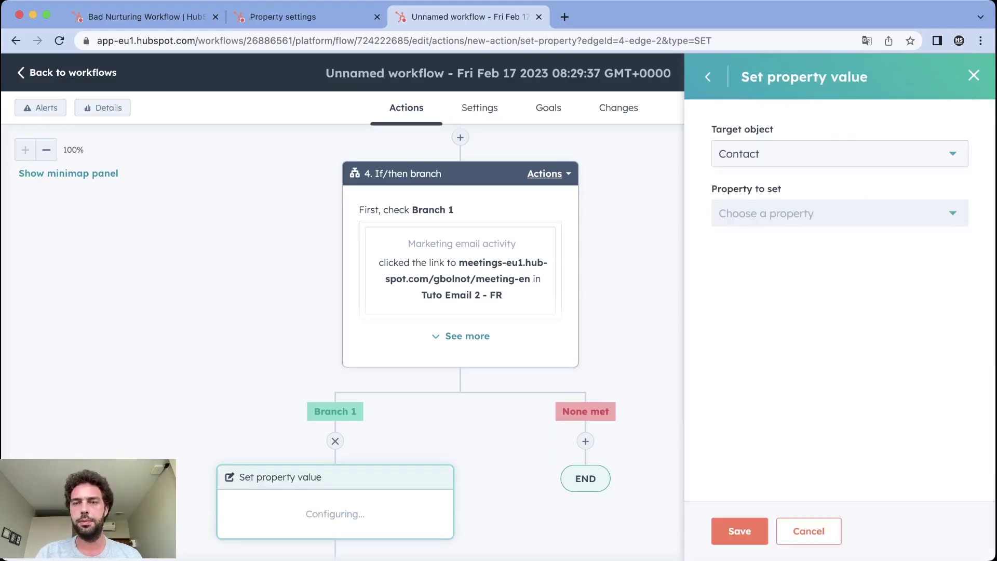
- Set the contact property Nurtured - Meeting CTA to Yes in the new action and save it
type("nurture")
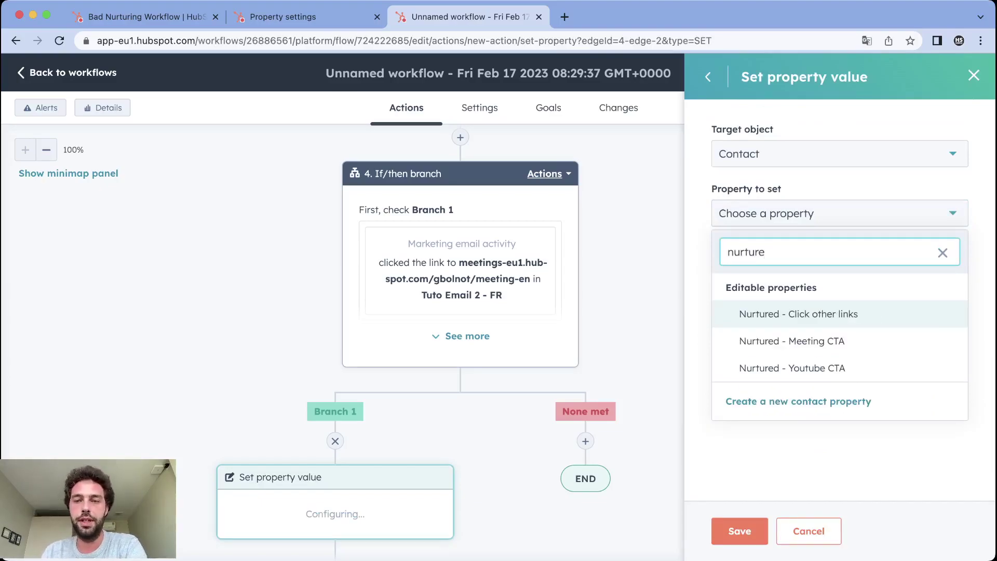
key("Down")
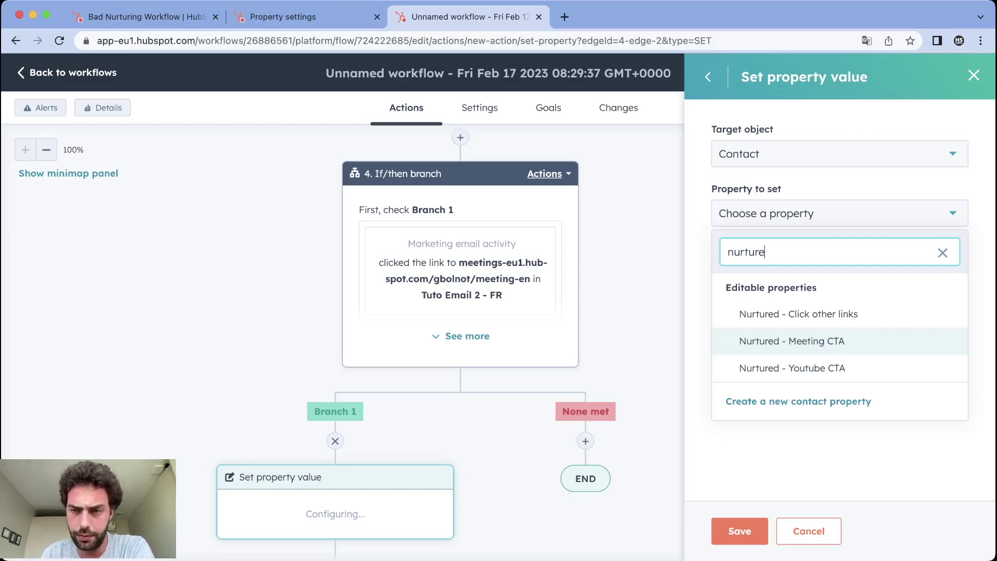
key("Return")
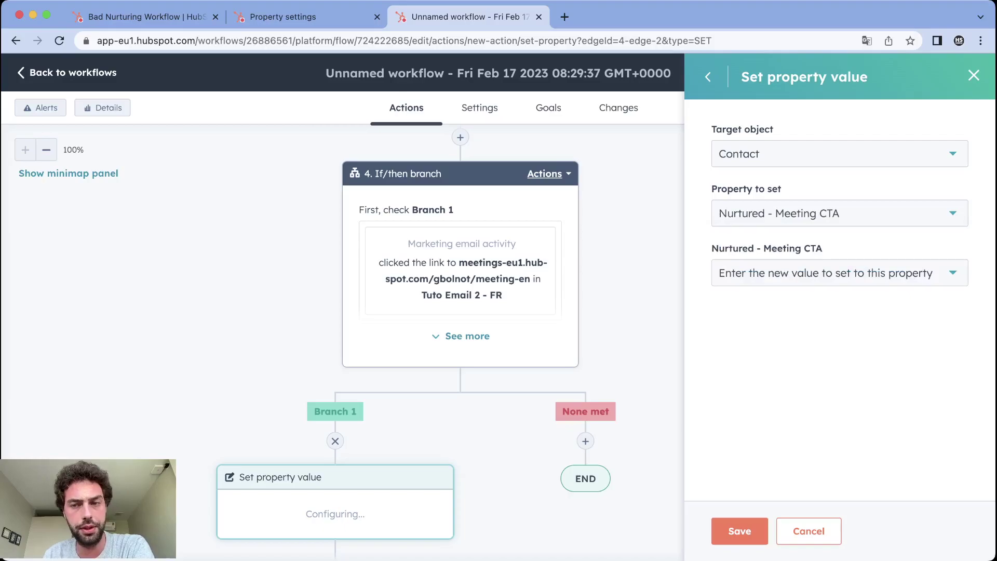
key("Down")
key("Return")
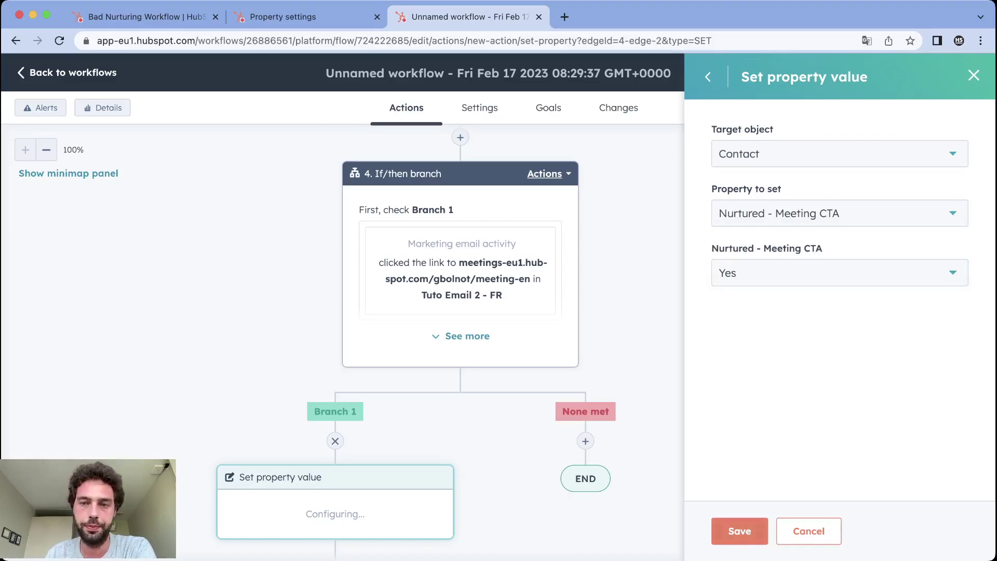
key("Return")
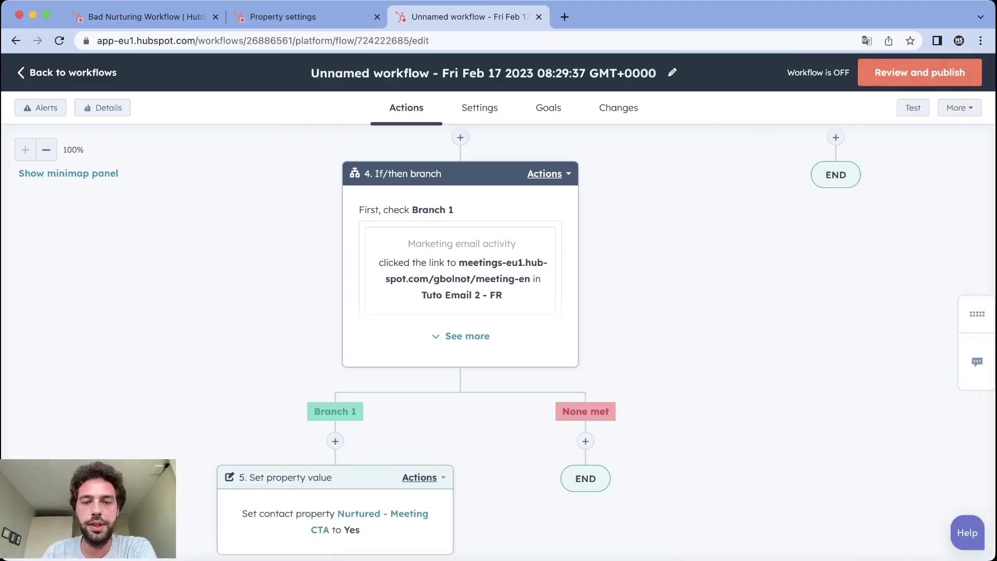
- Add a Set property value action under None met of the second If/then branch
left_click(585, 441)
scroll(831, 383, "down", 5)
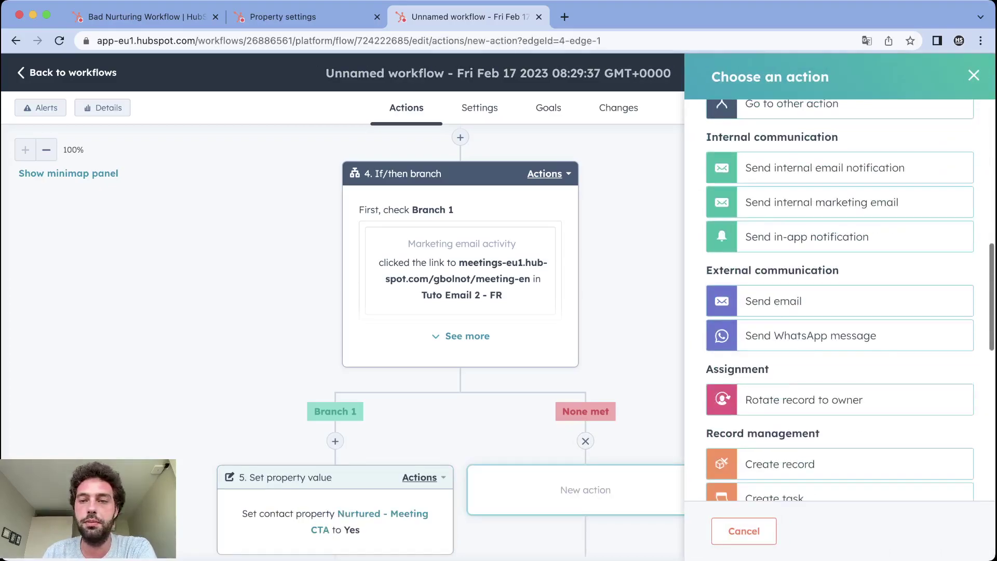
scroll(831, 239, "down", 5)
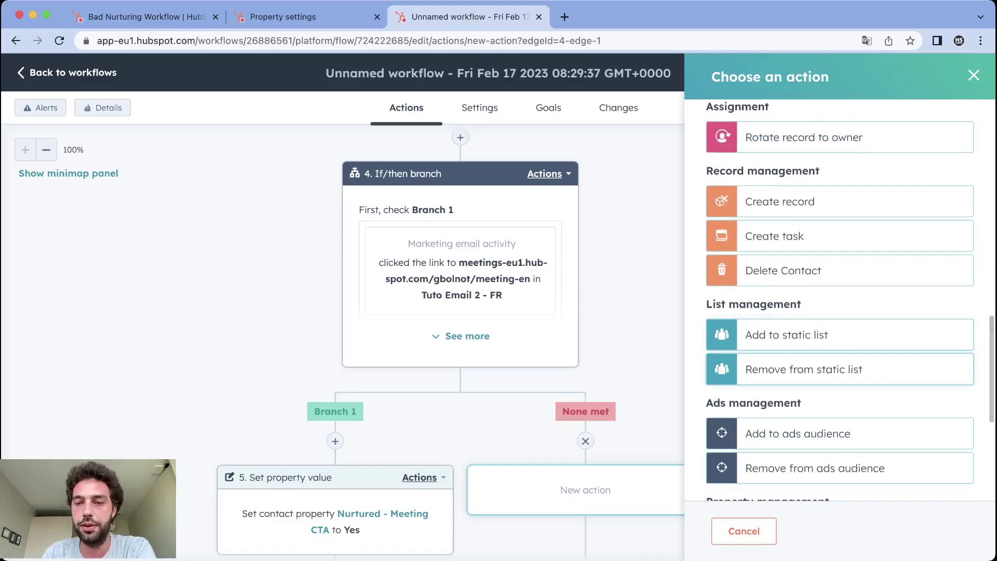
scroll(830, 239, "down", 2)
scroll(831, 243, "down", 3)
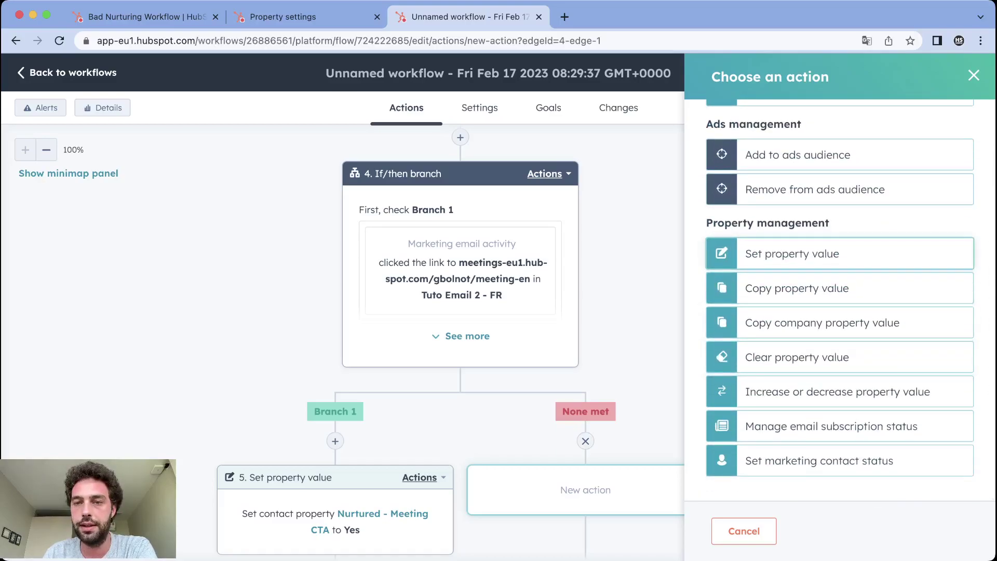
left_click(831, 254)
- Set the contact property Nurtured - Click other links to Yes in this action and save it
left_click(831, 213)
type("n")
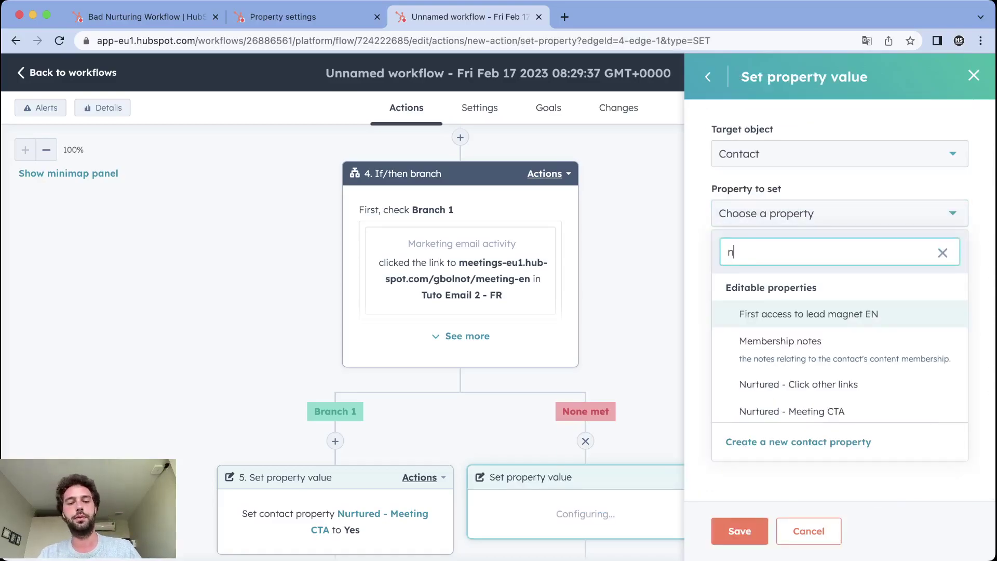
type("urtured")
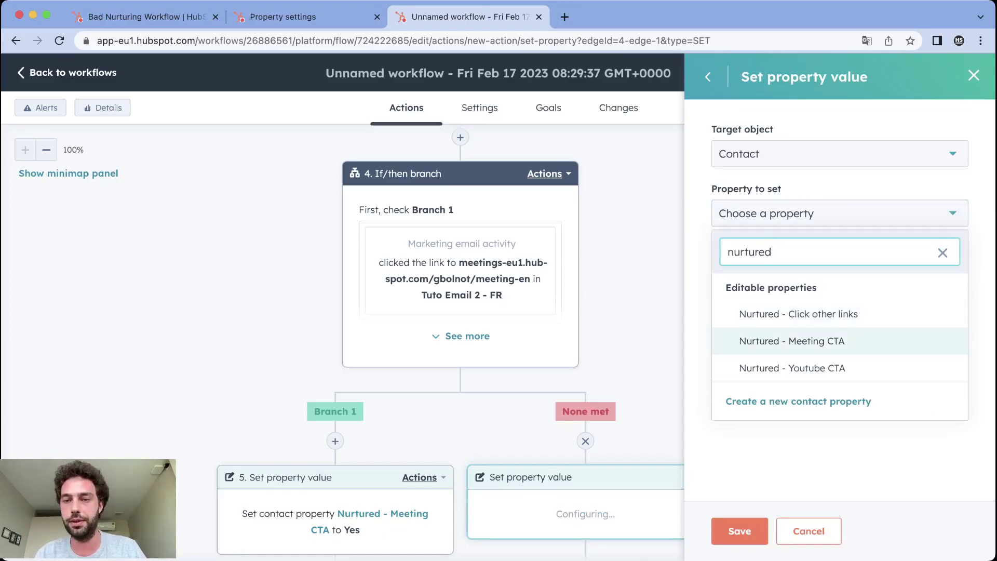
key("Return")
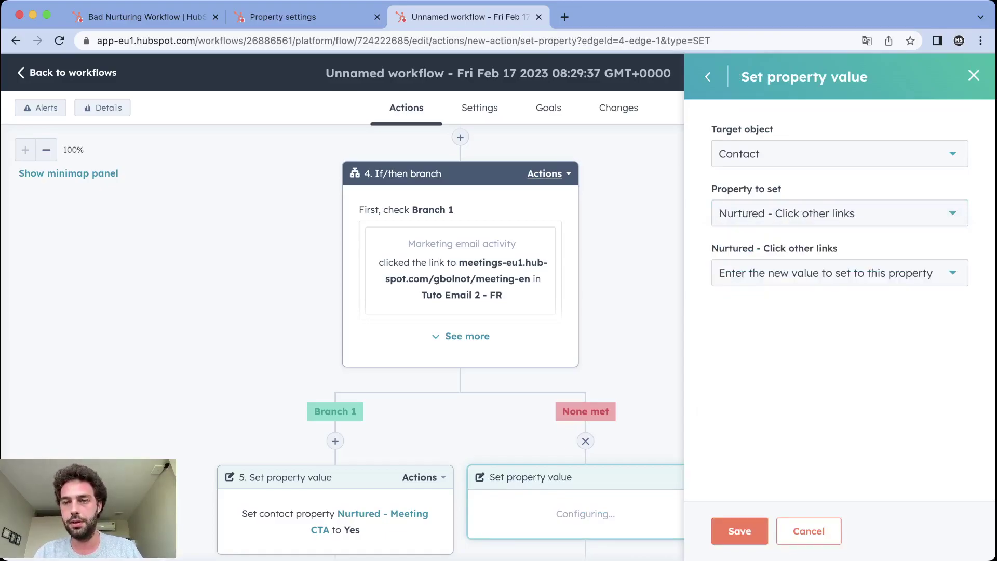
left_click(831, 272)
left_click(734, 310)
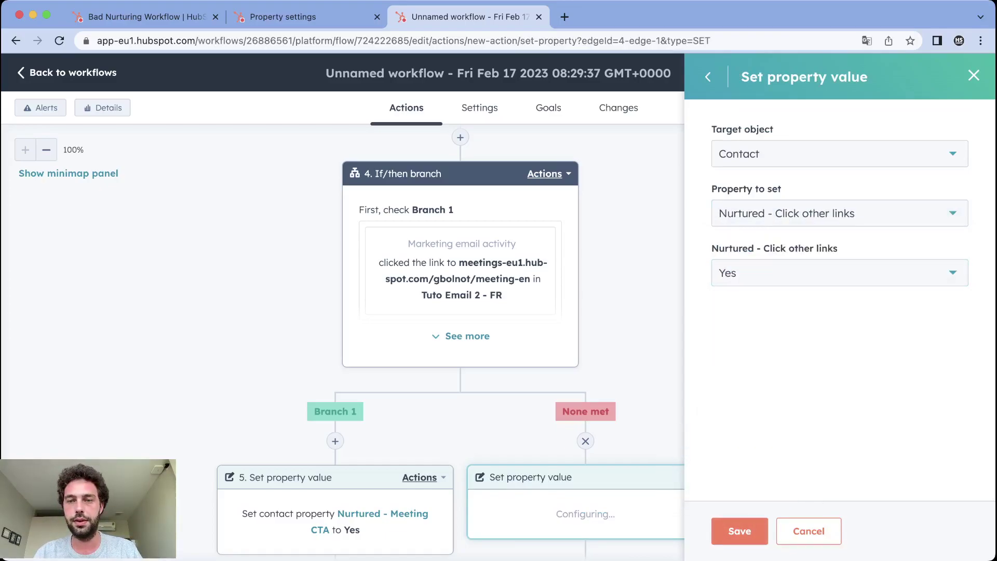
left_click(740, 531)
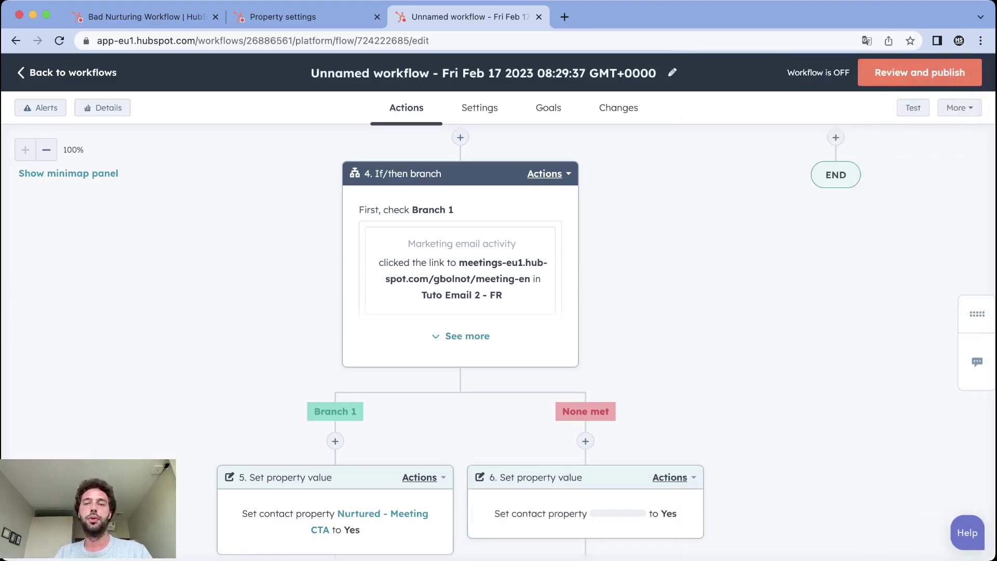
- Review the workflow from the enrollment trigger through both If/then branches to the two Set property value actions
scroll(605, 342, "up", 2)
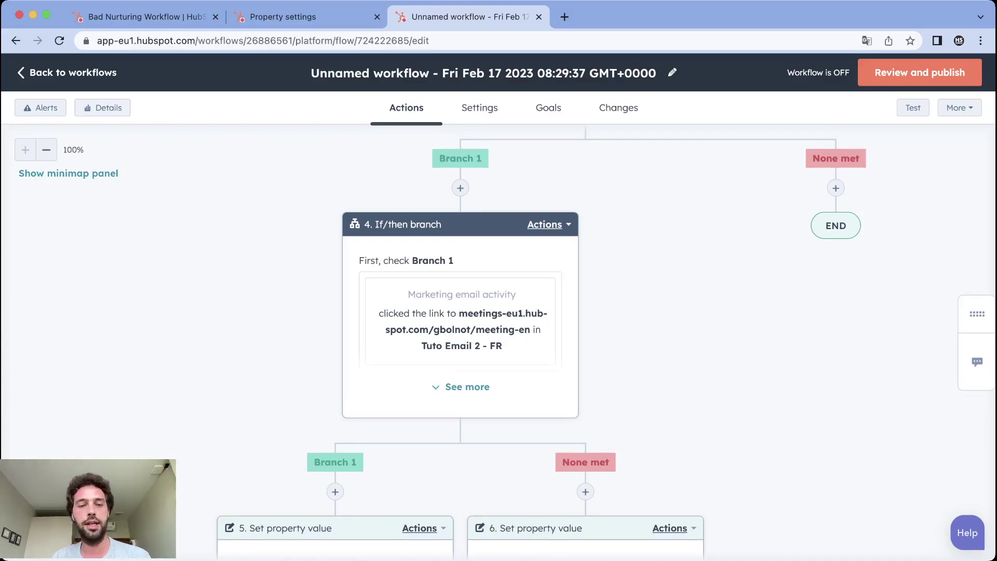
scroll(415, 416, "down", 2)
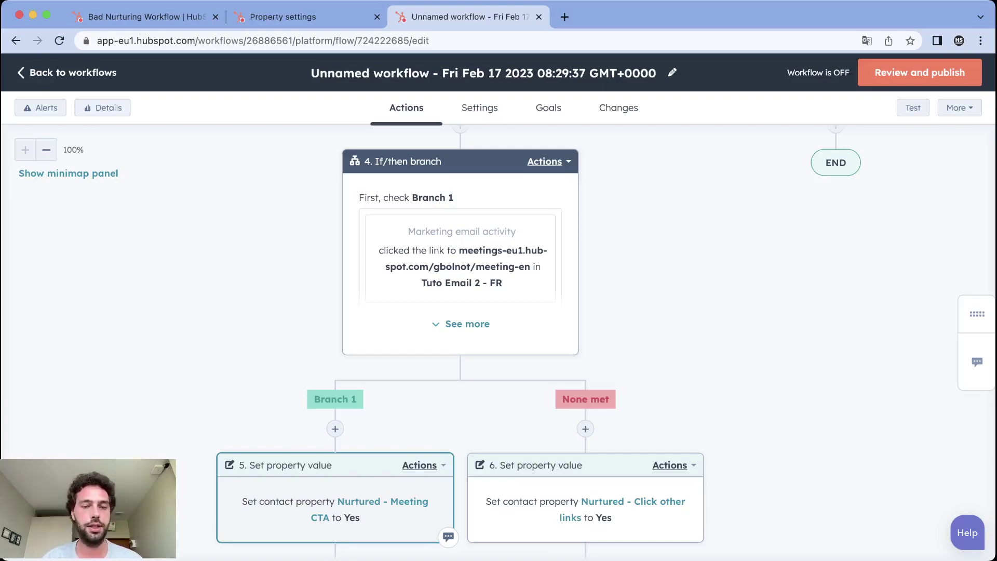
scroll(460, 364, "down", 3)
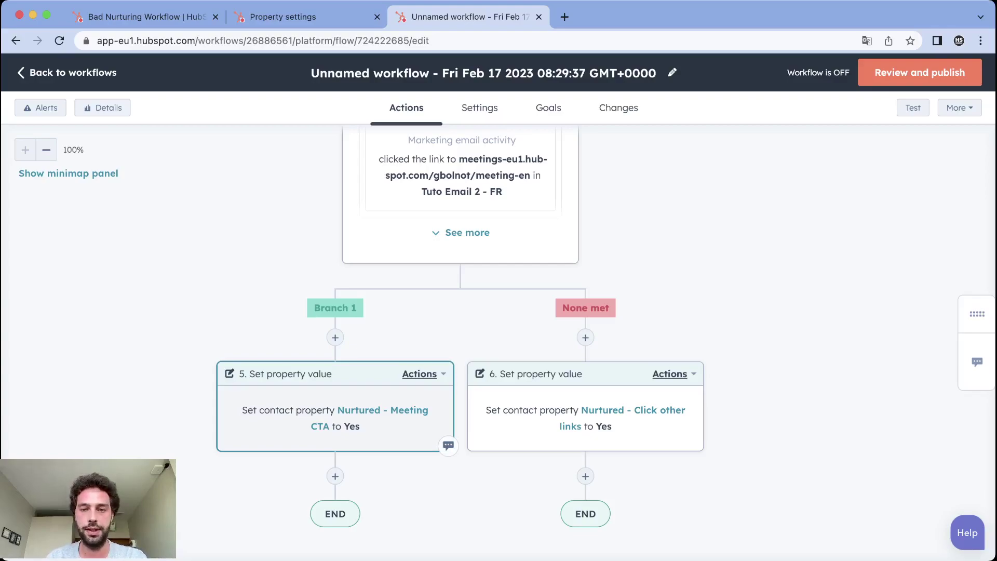
scroll(335, 410, "up", 5)
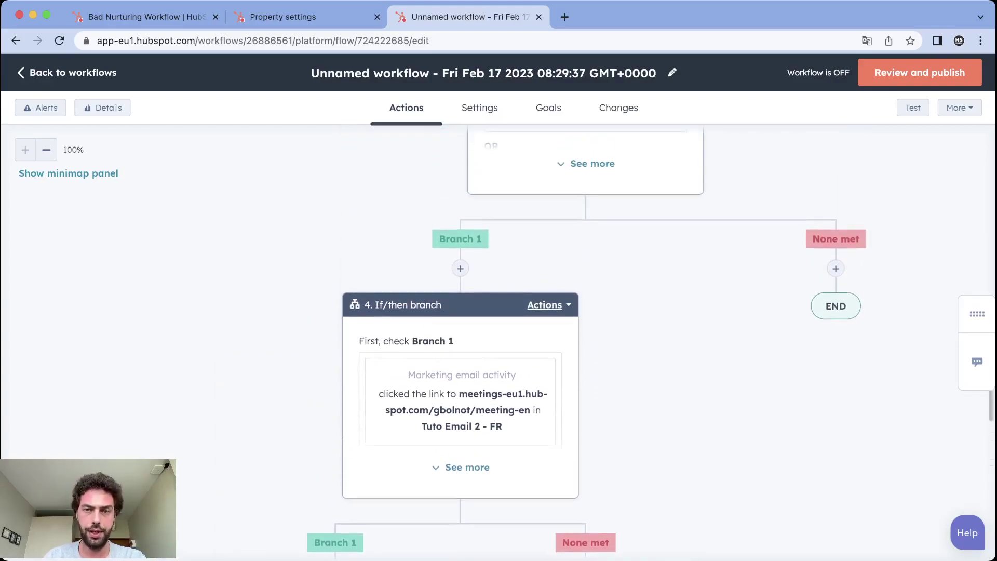
scroll(498, 342, "right", 4)
scroll(499, 342, "down", 5)
scroll(498, 343, "up", 5)
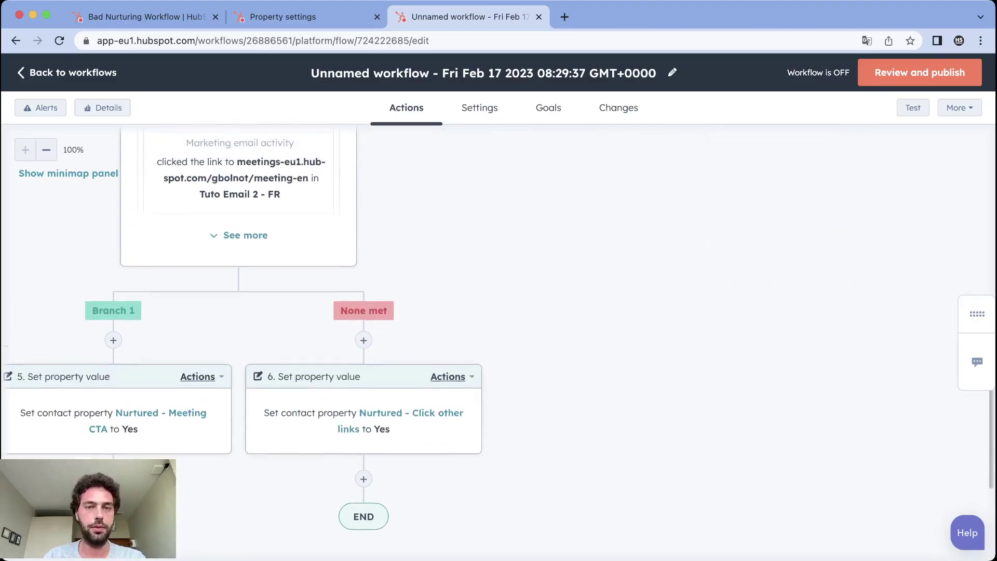
scroll(499, 343, "up", 1)
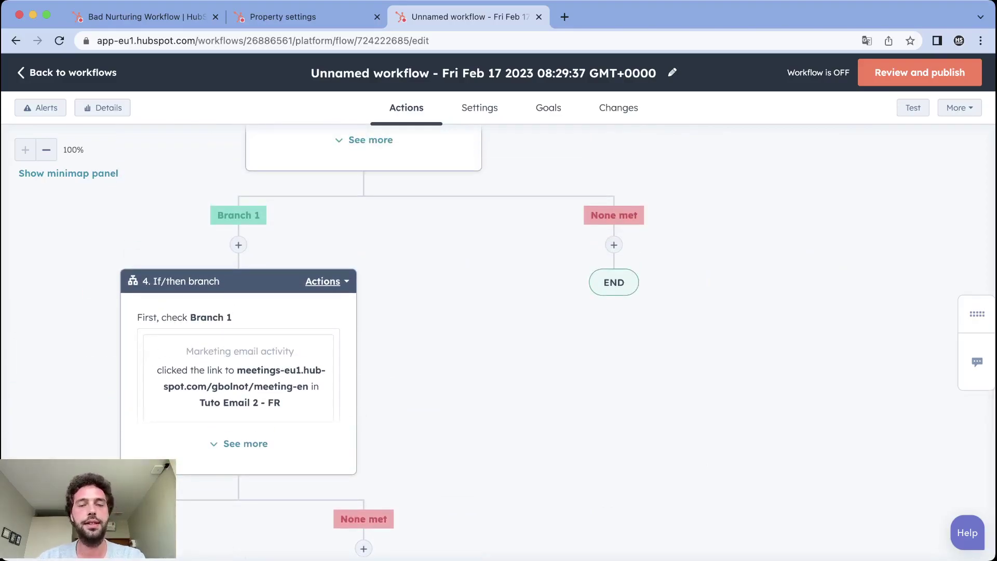
scroll(499, 342, "up", 9)
scroll(499, 343, "down", 3)
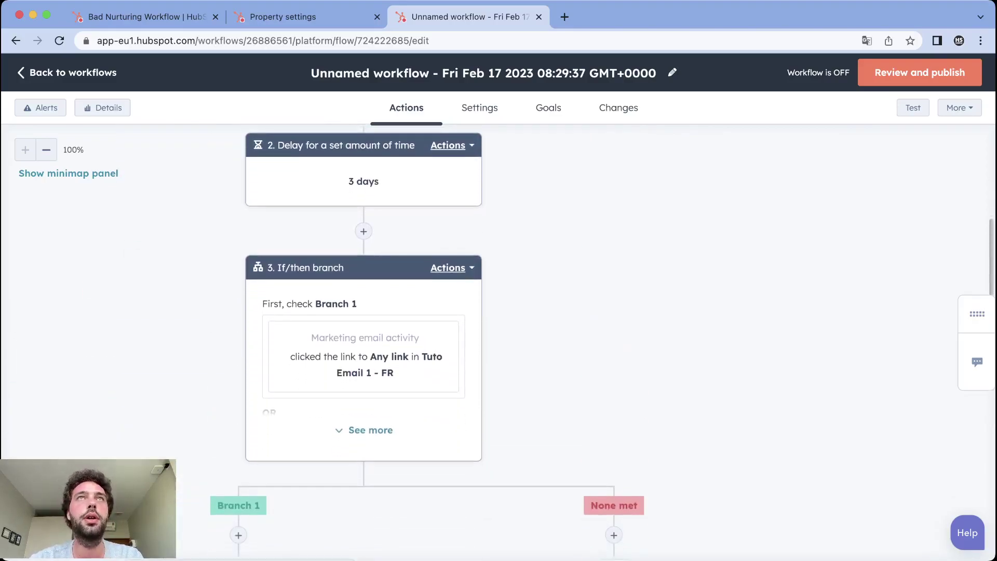
scroll(498, 343, "down", 1)
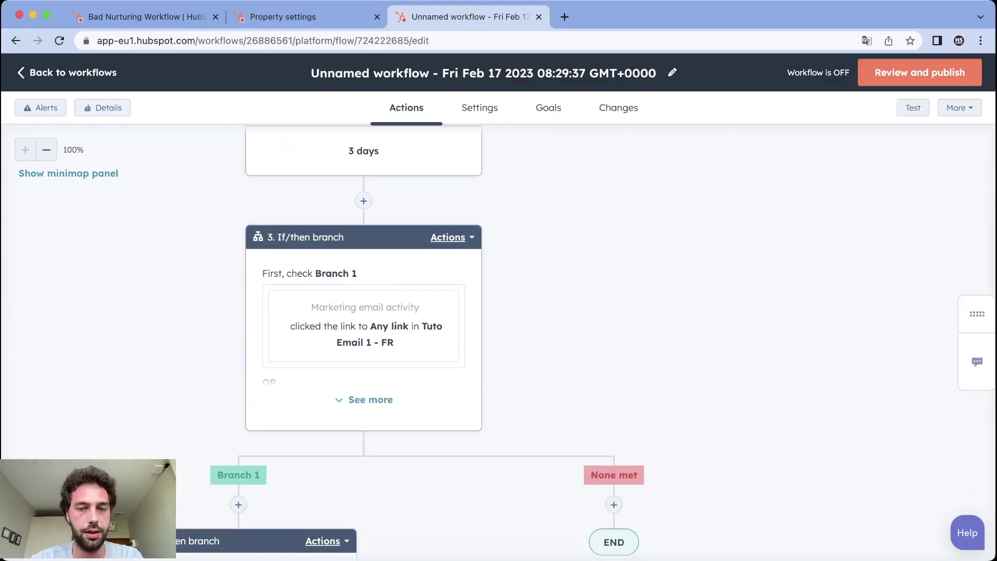
scroll(499, 342, "down", 3)
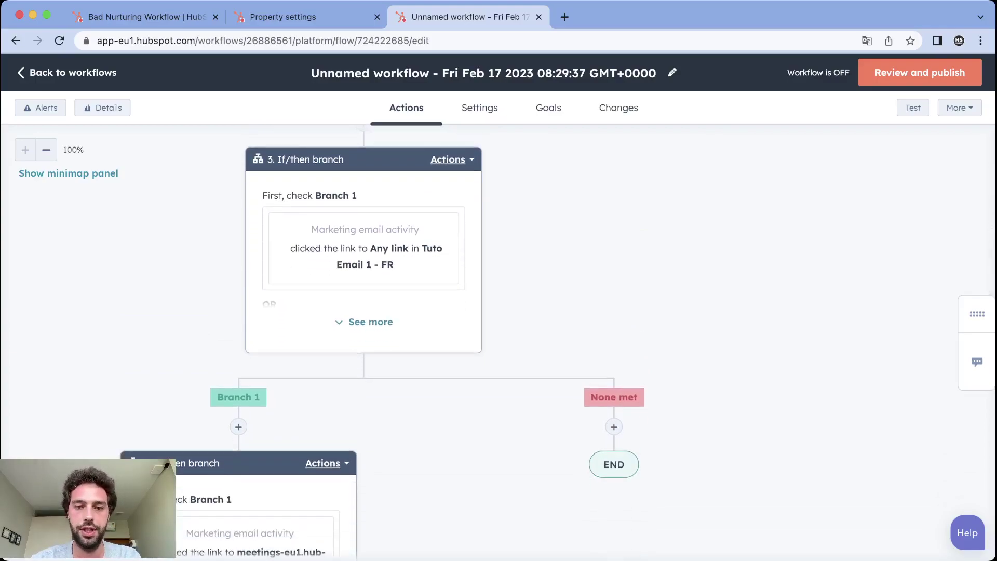
scroll(363, 363, "up", 15)
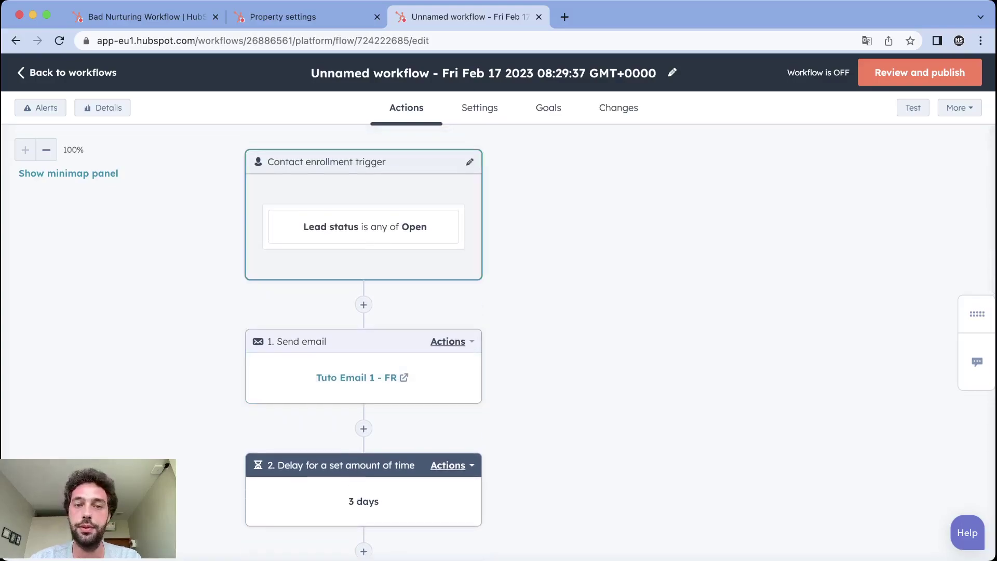
- Add an If/then branch under None met of the first If/then branch, with a contact property as its condition type
scroll(363, 311, "down", 12)
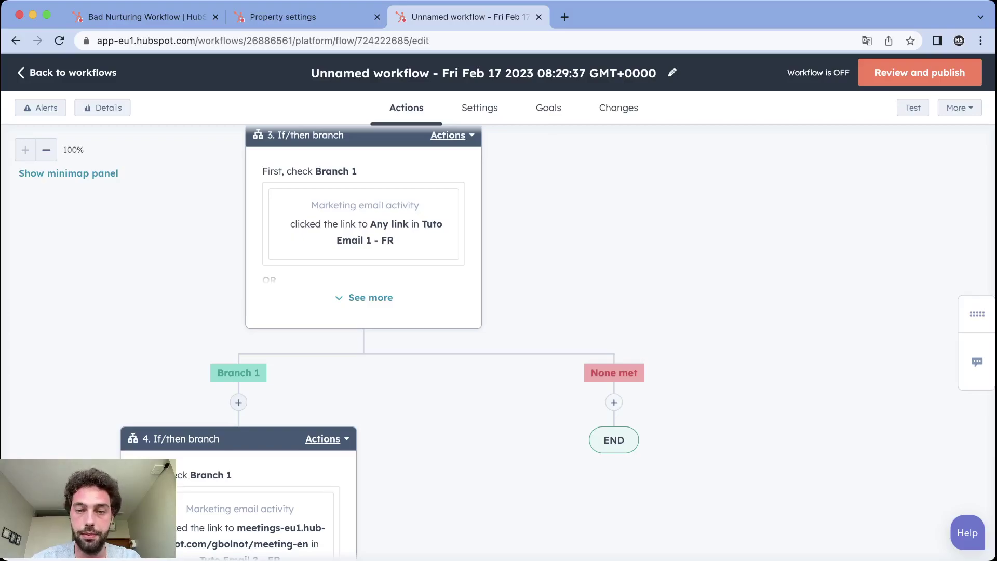
left_click(614, 402)
scroll(831, 447, "down", 3)
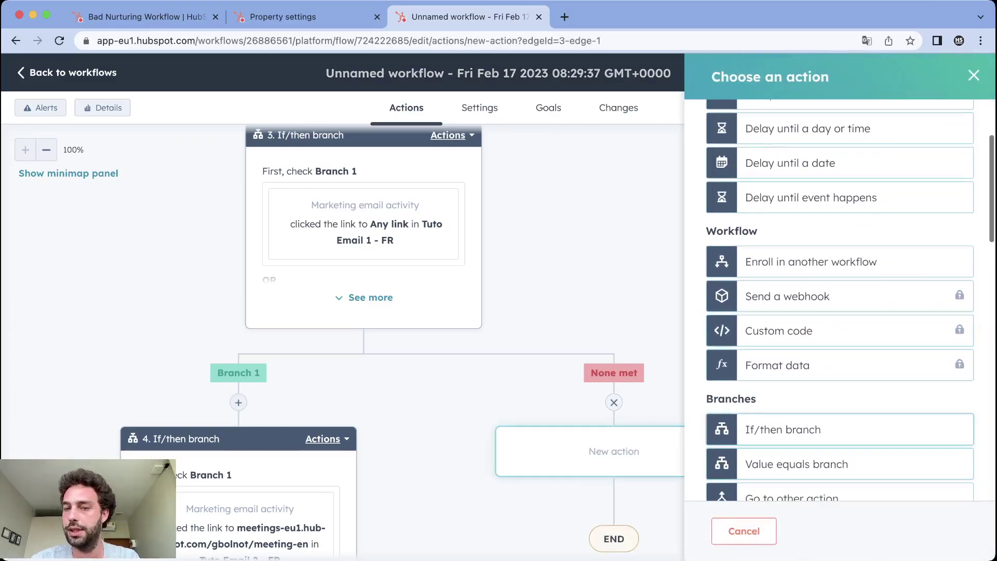
left_click(783, 429)
left_click(728, 305)
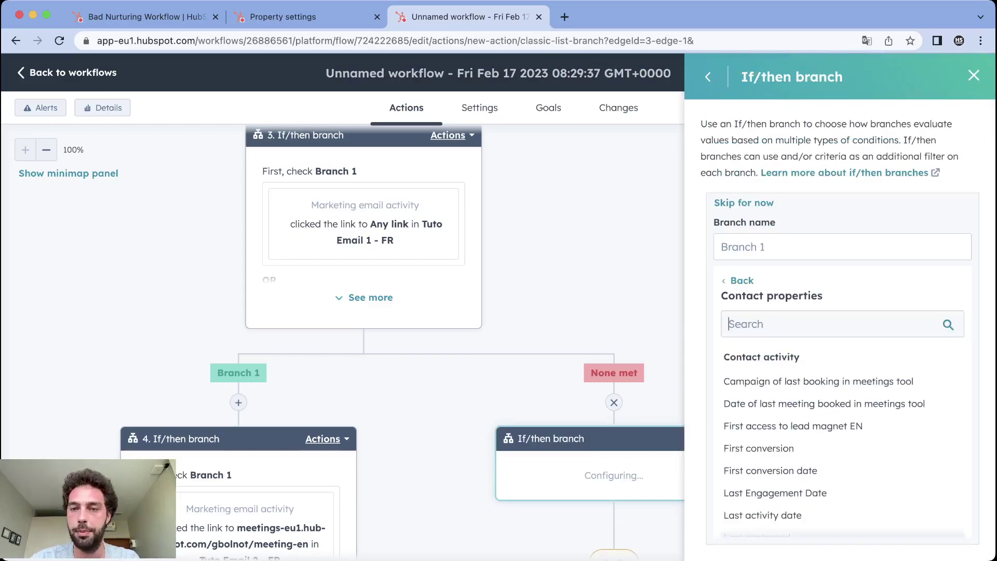
- Set the new branch's condition to Lead status is none of Unqualified and save the action
type("lead")
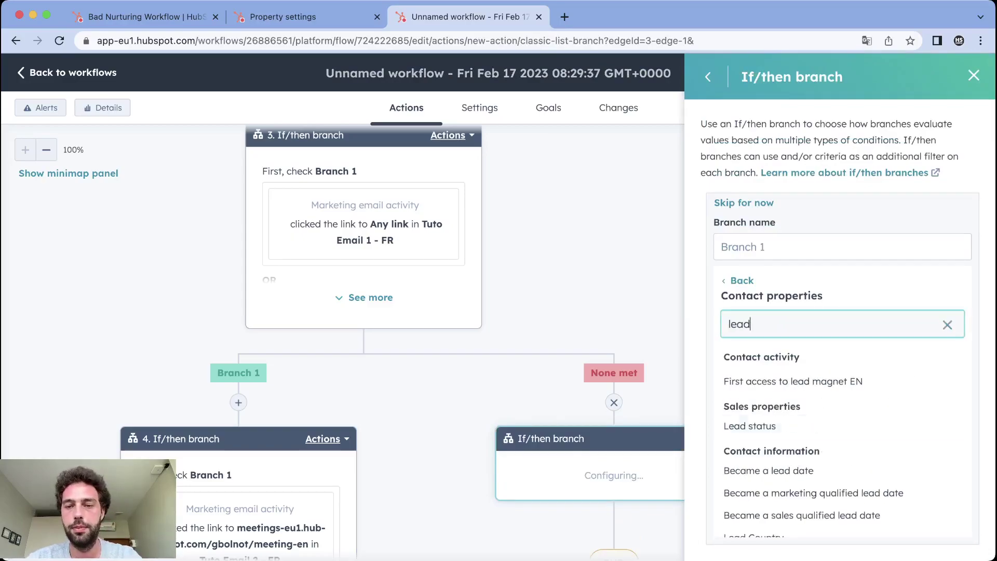
left_click(745, 424)
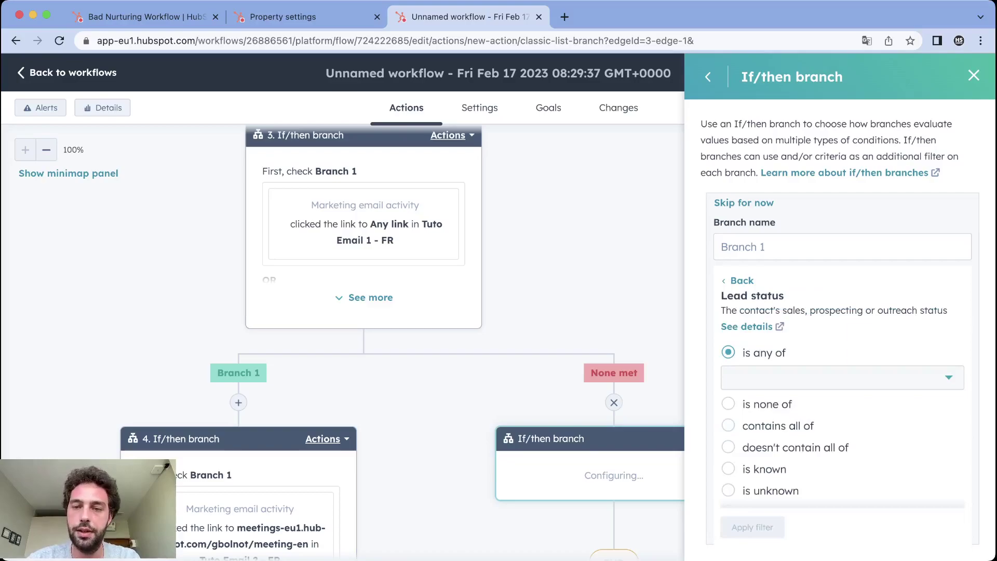
left_click(728, 403)
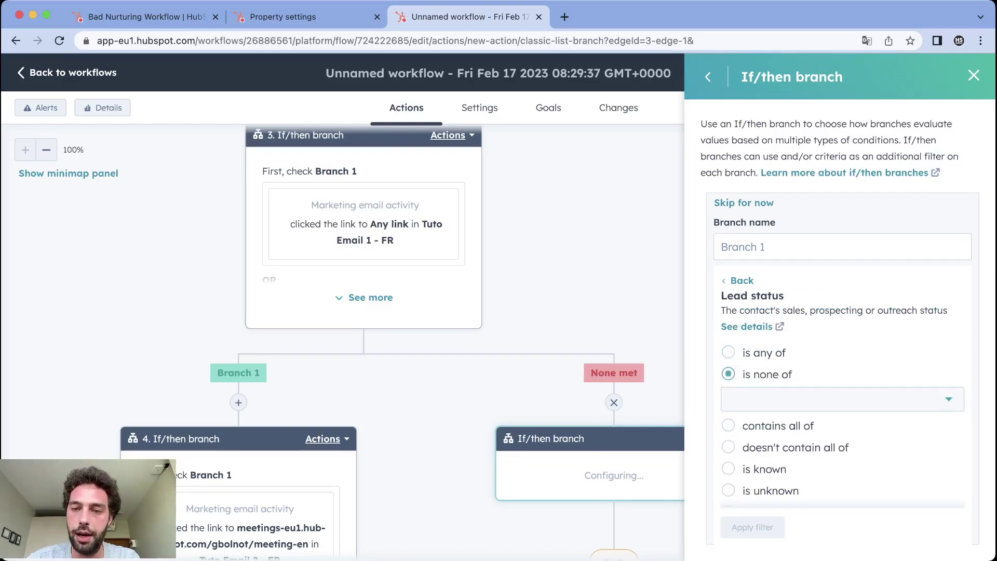
left_click(841, 399)
scroll(841, 342, "down", 1)
scroll(842, 336, "down", 1)
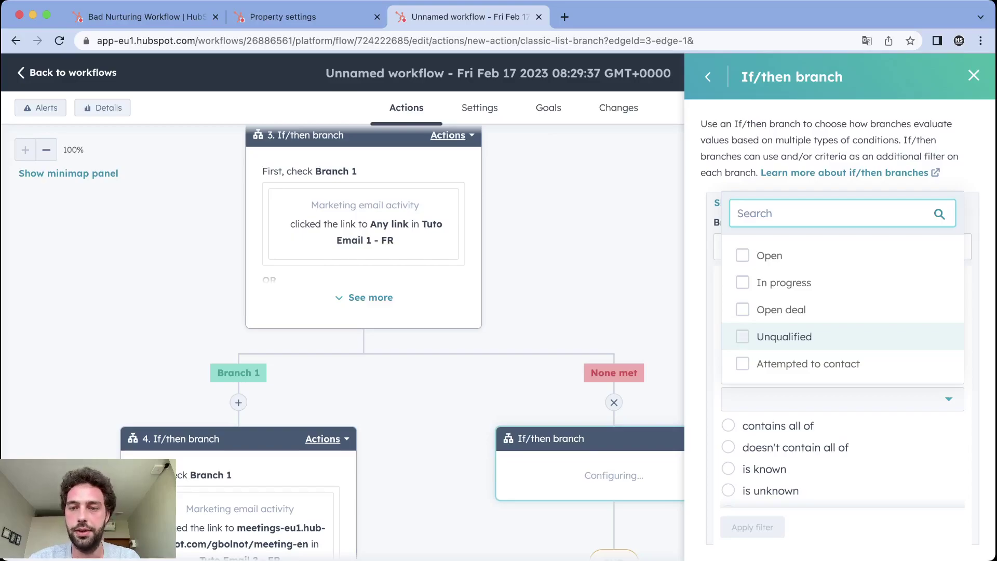
left_click(743, 337)
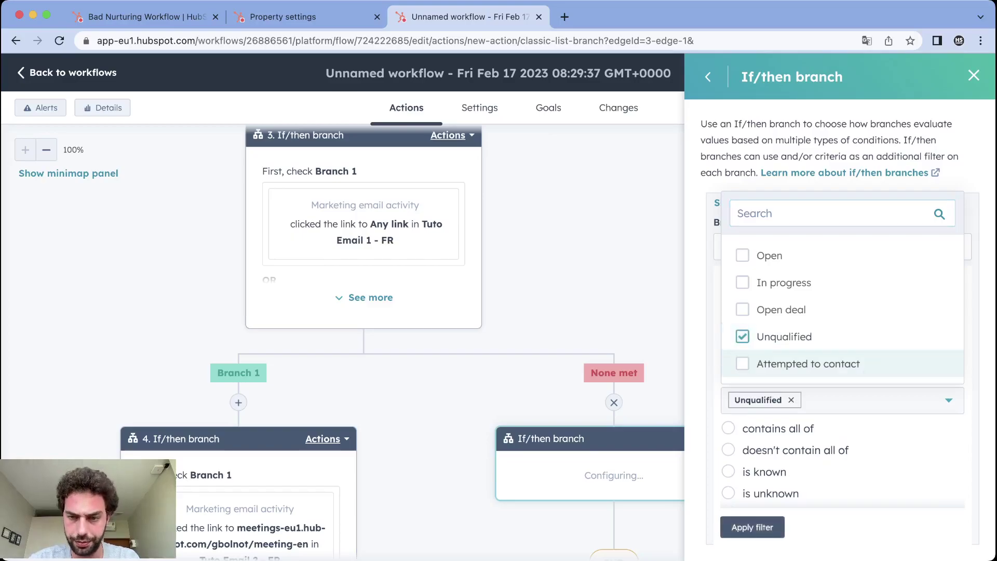
left_click(752, 527)
left_click(739, 531)
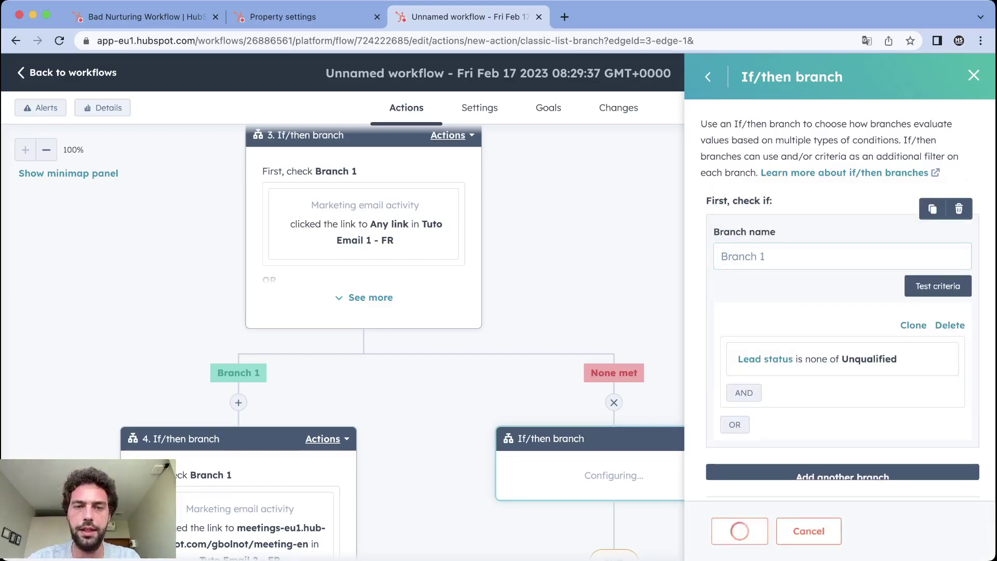
- Review the Lead status branch alongside the meeting link branch and its two Set property value actions, at 90% zoom
scroll(498, 337, "down", 5)
scroll(498, 337, "up", 2)
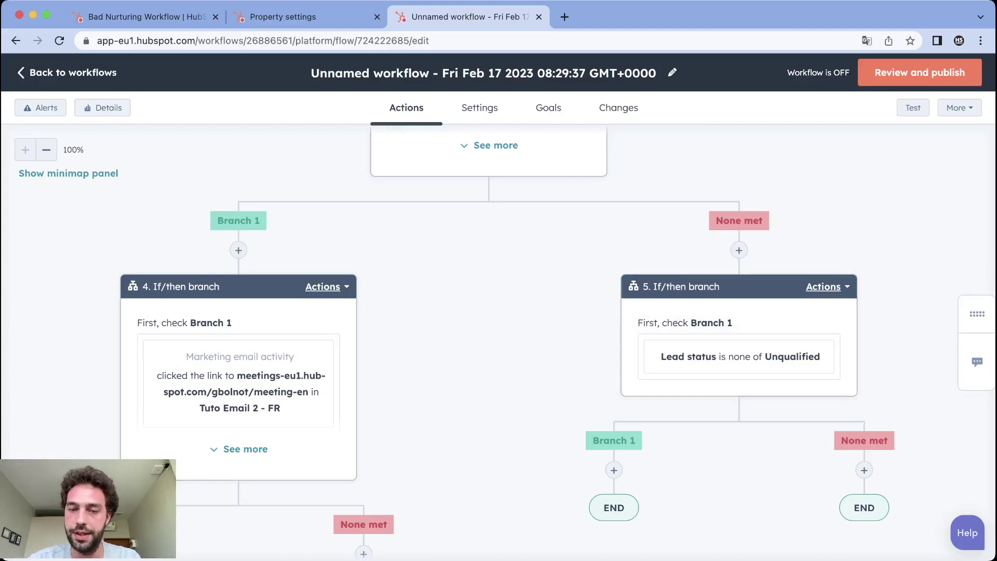
scroll(499, 337, "down", 2)
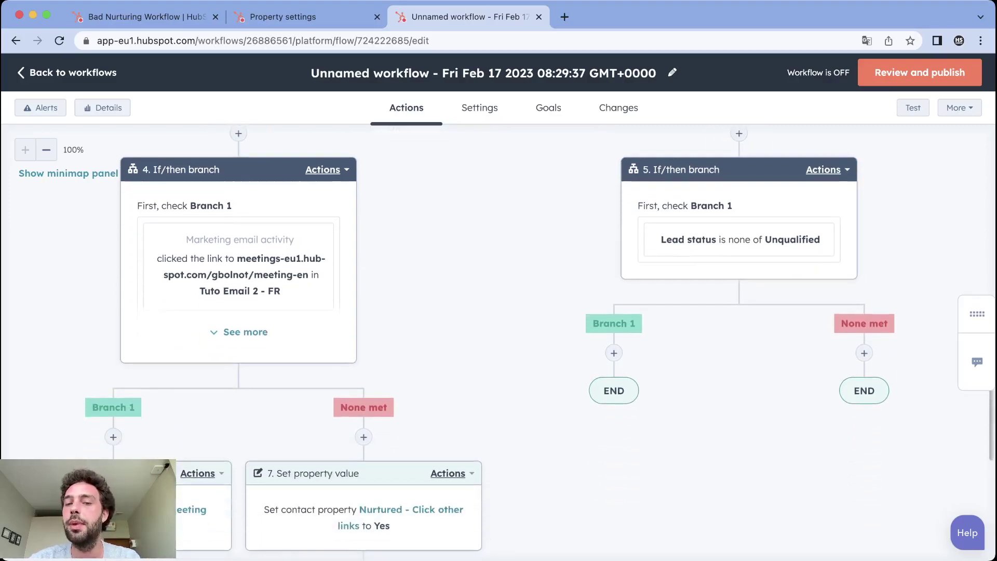
scroll(499, 338, "down", 4)
scroll(498, 337, "up", 2)
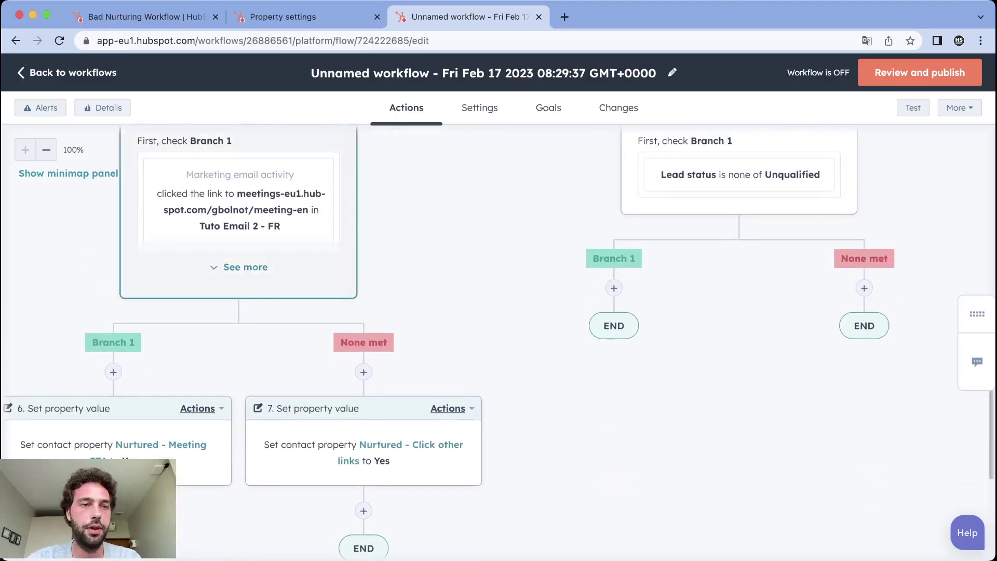
left_click(46, 150)
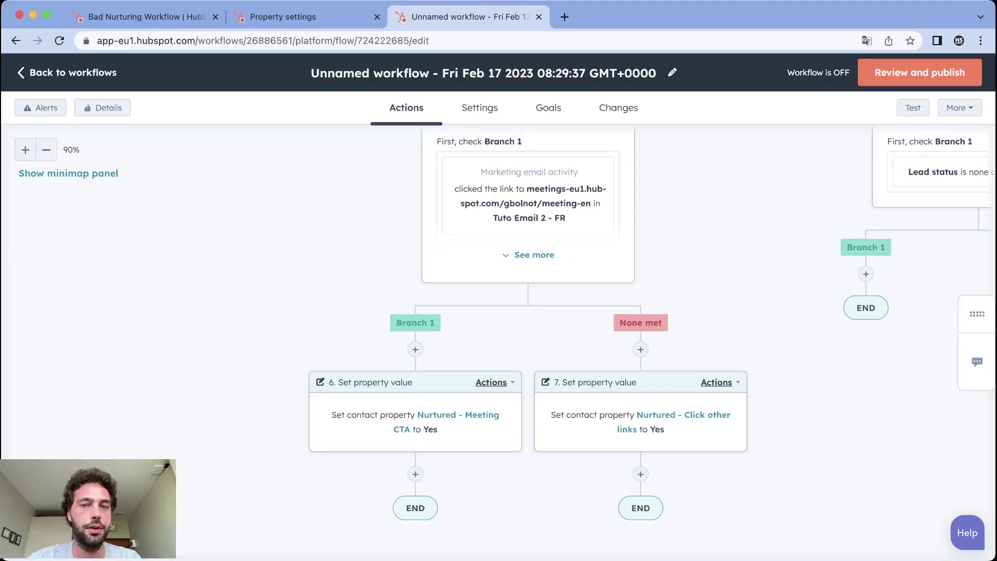
scroll(499, 337, "up", 6)
scroll(499, 337, "down", 3)
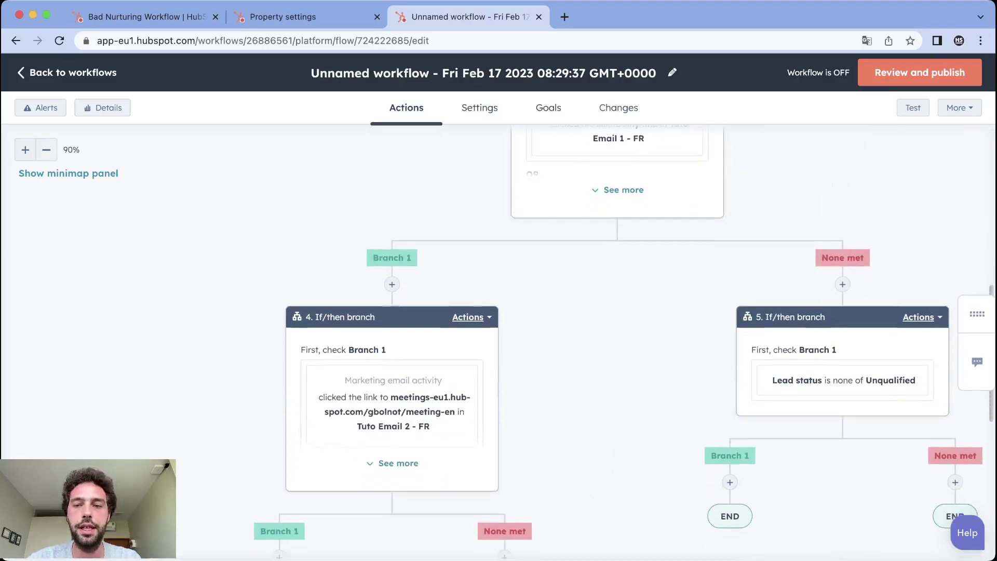
scroll(498, 337, "down", 2)
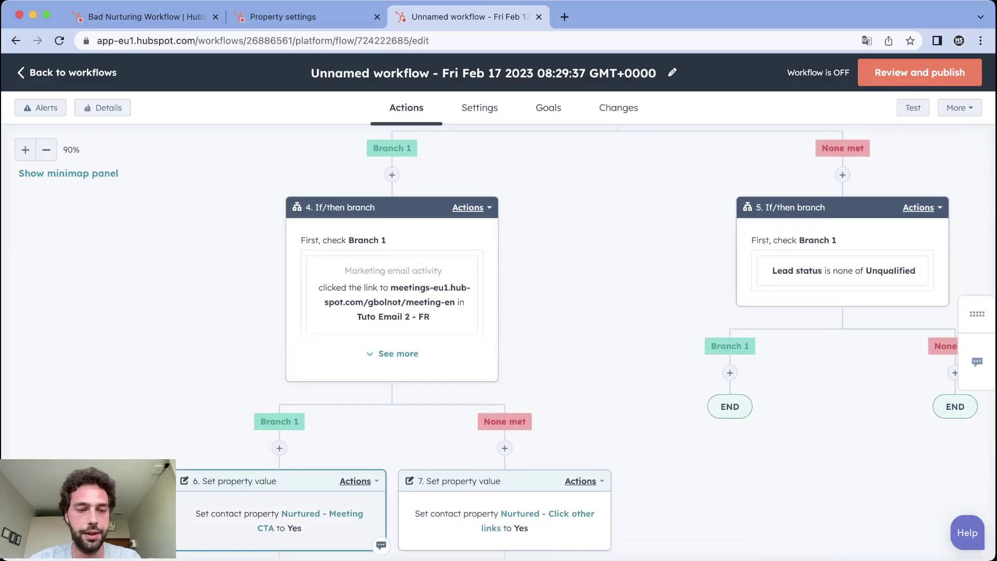
scroll(519, 416, "down", 2)
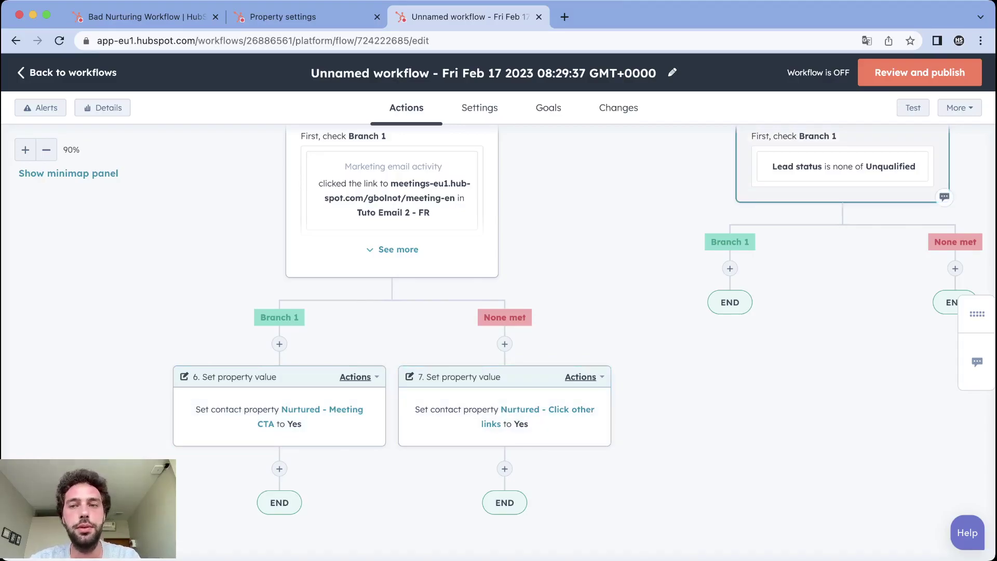
scroll(582, 332, "up", 1)
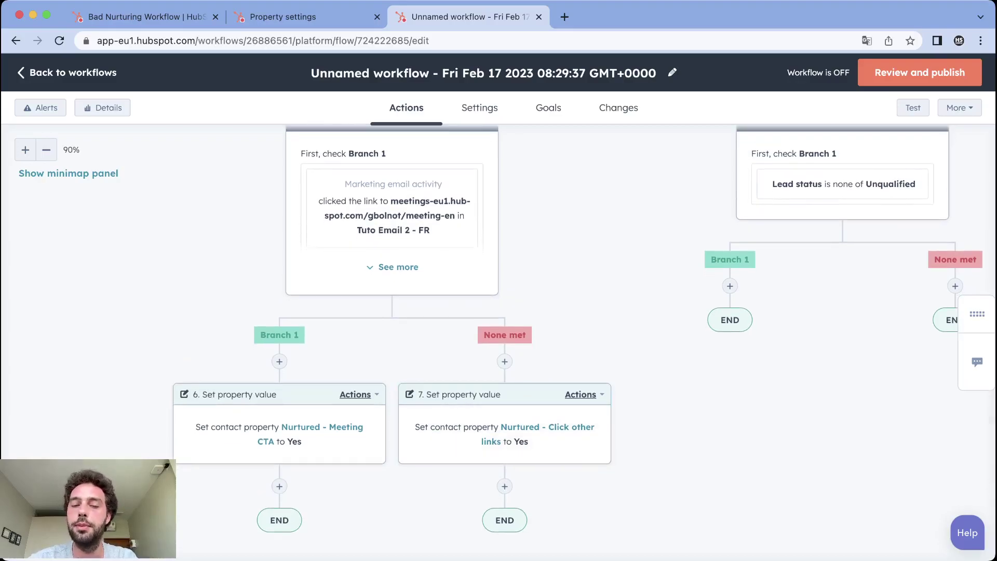
- Add a Go to other action after the Nurtured - Click other links action, connecting it to the Lead status If/then branch, and save the connection
left_click(504, 486)
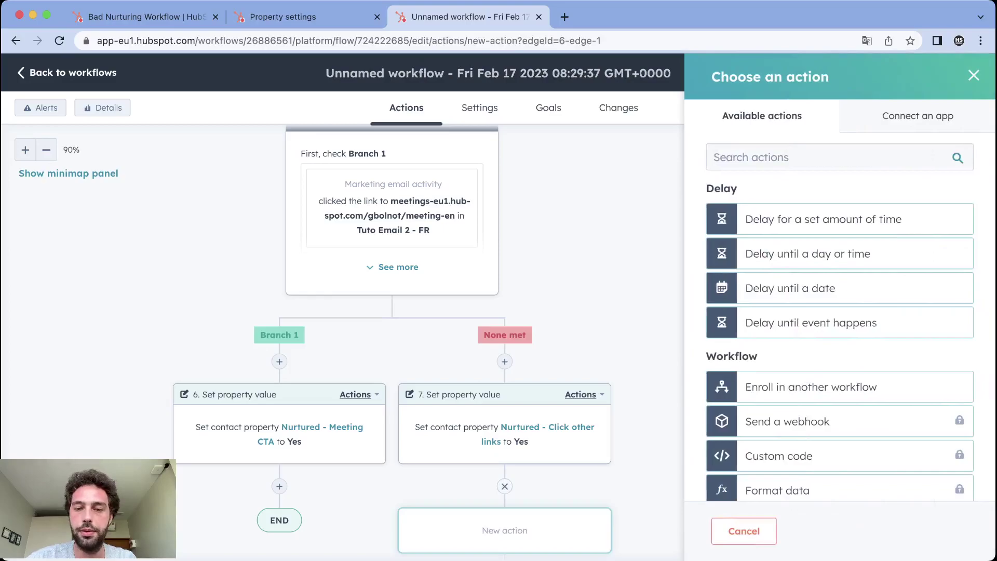
scroll(840, 299, "down", 6)
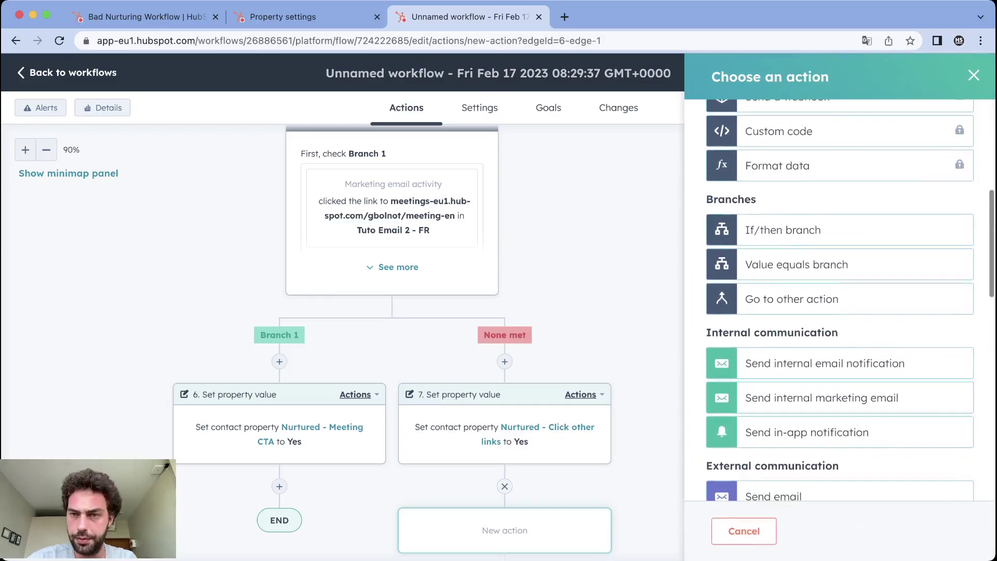
left_click(839, 299)
scroll(519, 332, "down", 1)
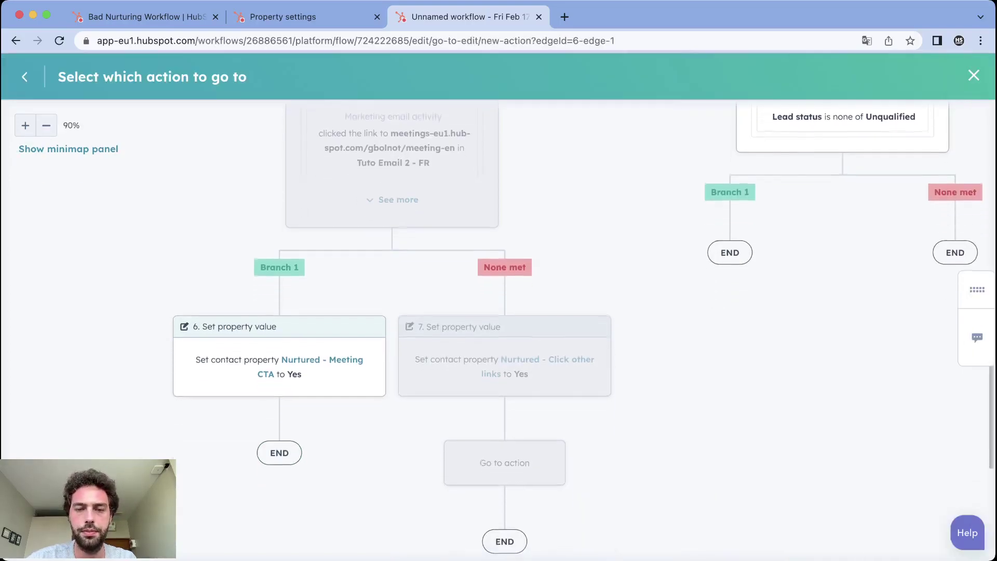
scroll(519, 332, "up", 4)
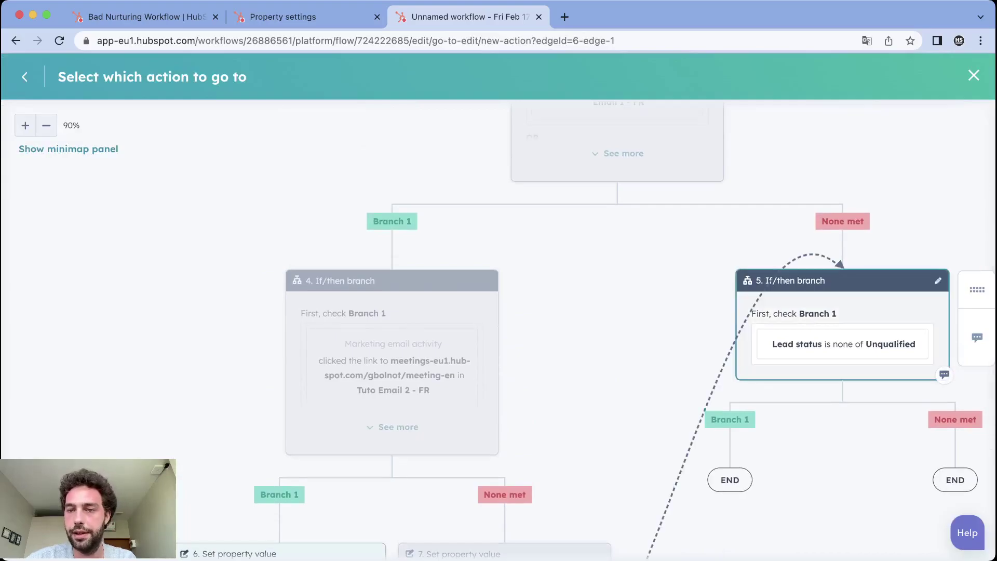
left_click(842, 322)
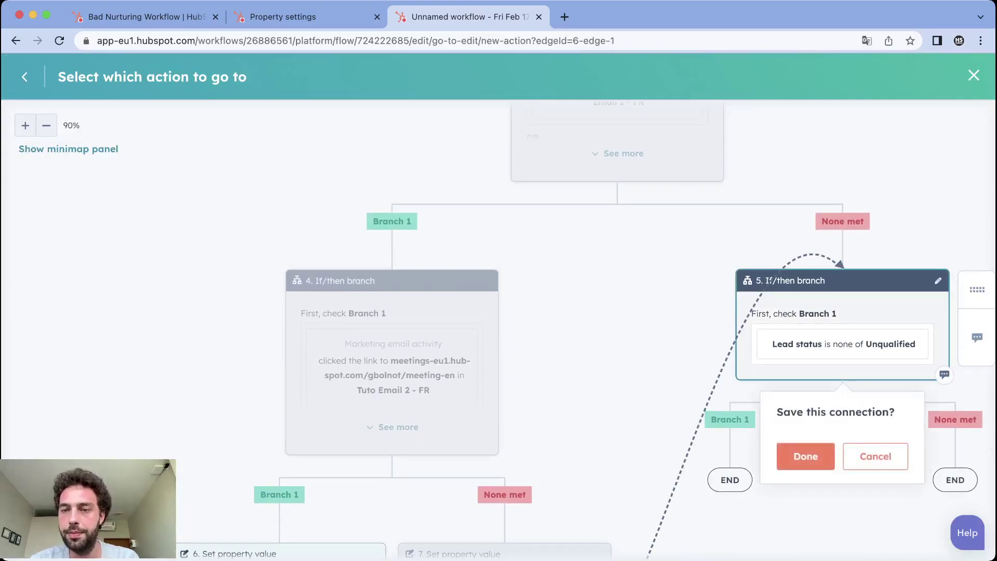
left_click(805, 456)
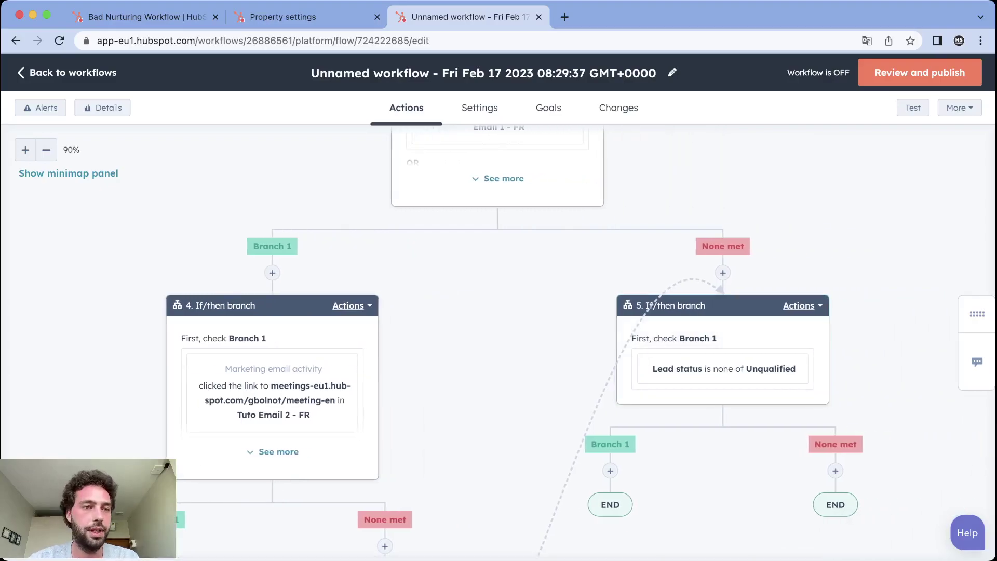
- Review the whole workflow from the first email to the Go to action connection at 60% zoom
scroll(480, 312, "down", 3)
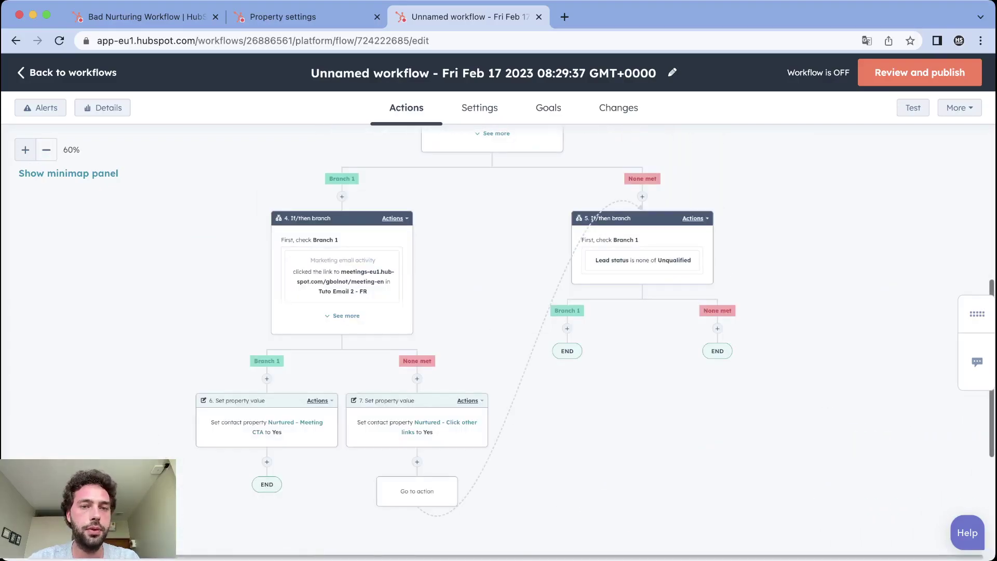
scroll(492, 311, "up", 5)
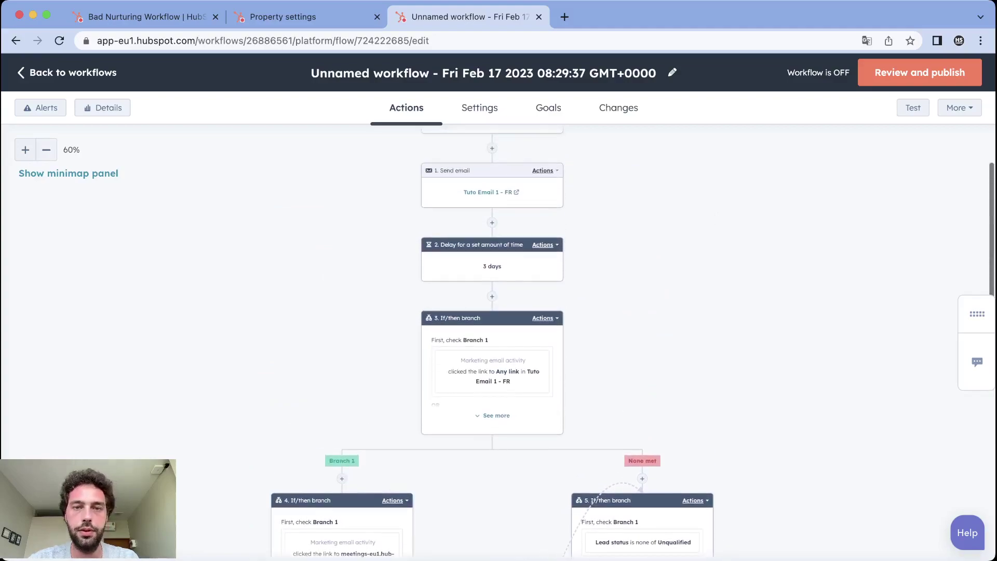
scroll(492, 312, "down", 10)
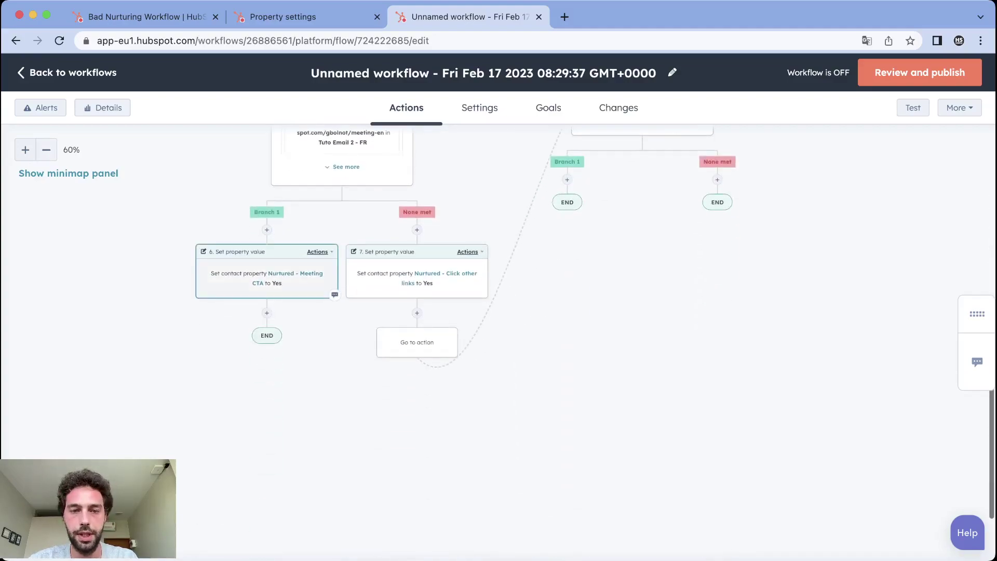
scroll(492, 311, "up", 10)
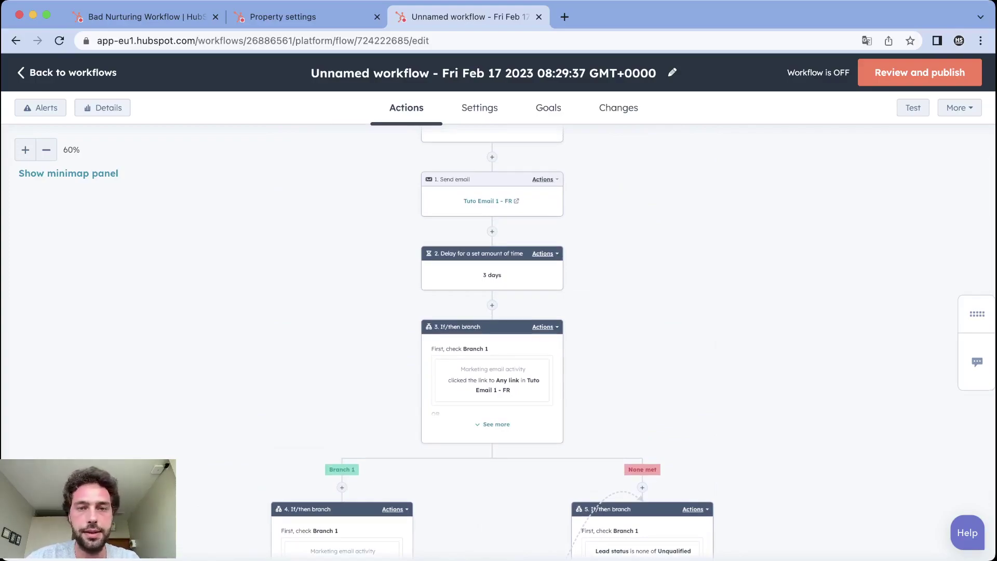
scroll(492, 311, "down", 5)
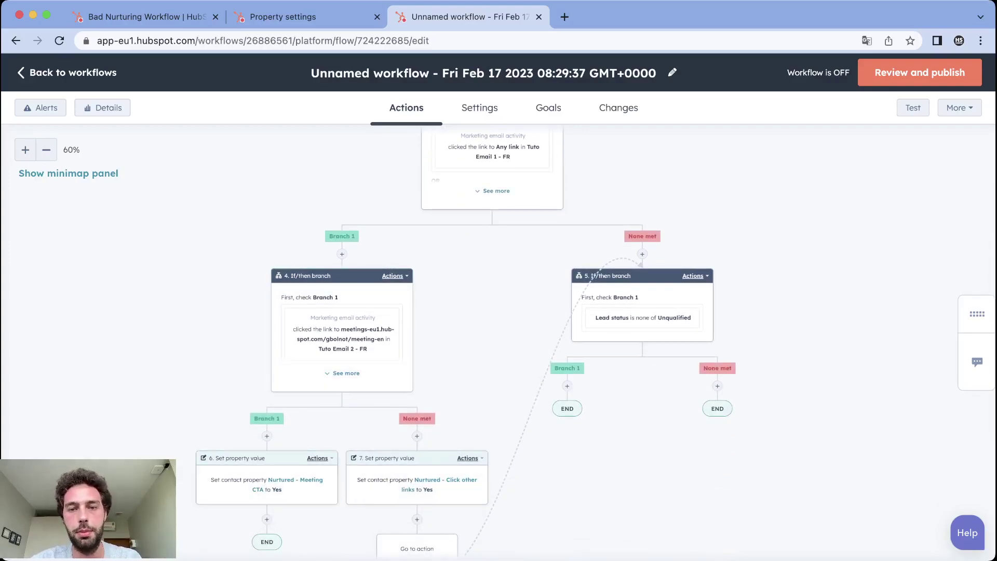
scroll(342, 470, "up", 3)
scroll(492, 343, "up", 2)
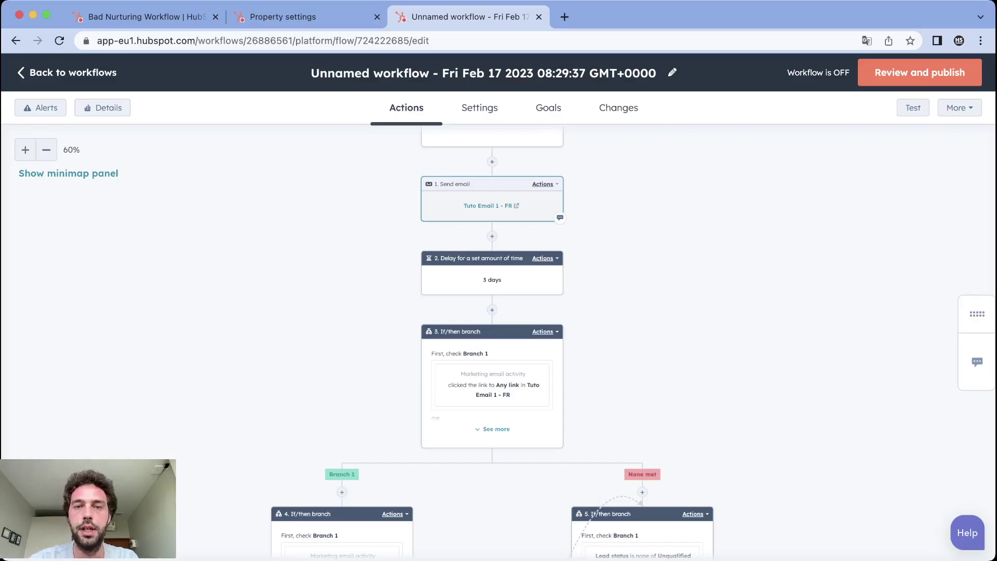
- Clone the Tuto Email 1 - FR Send email action and all actions after it into Branch 1 of the Lead status If/then branch
left_click(543, 184)
mouse_move(559, 246)
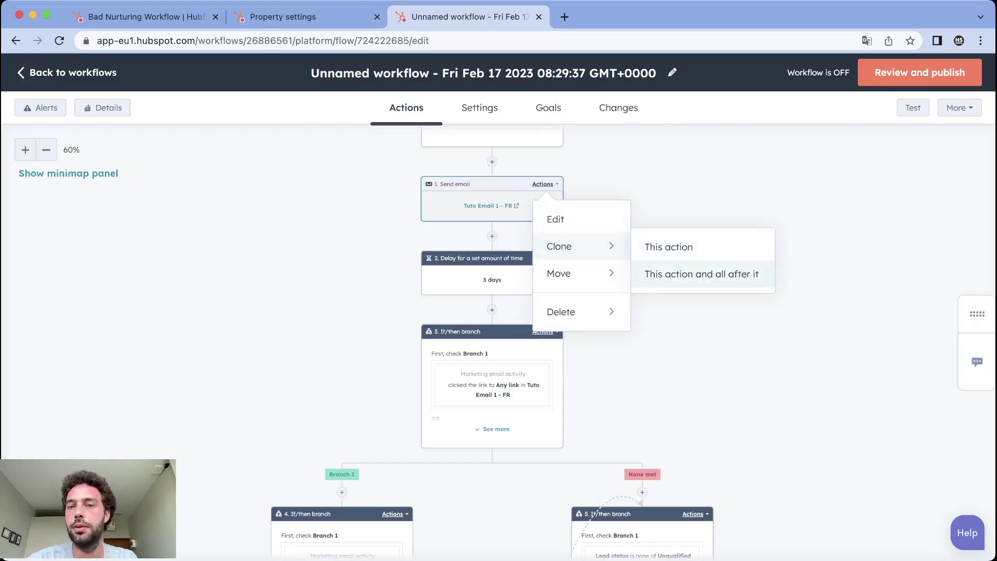
left_click(701, 273)
scroll(492, 311, "down", 10)
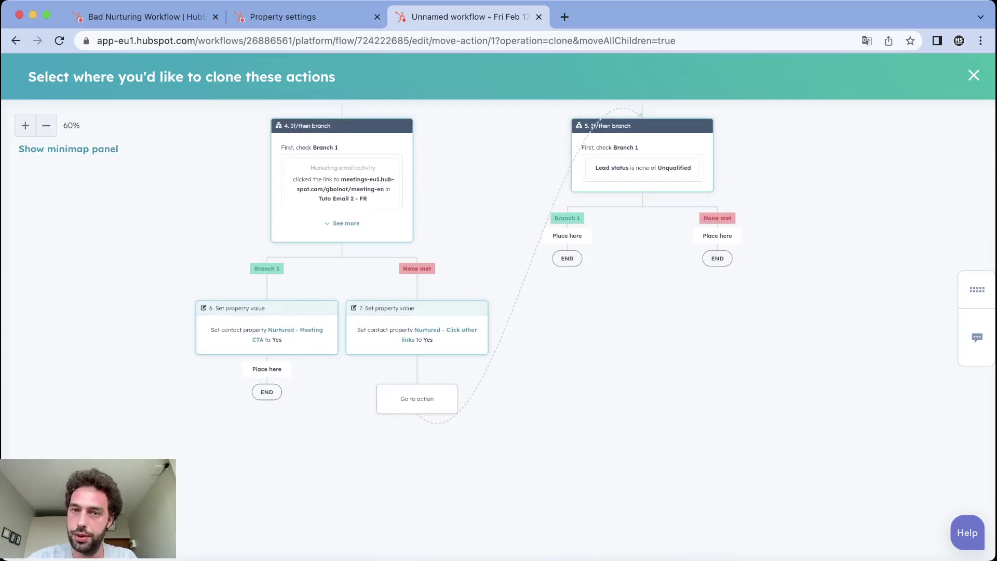
left_click(567, 236)
left_click(430, 268)
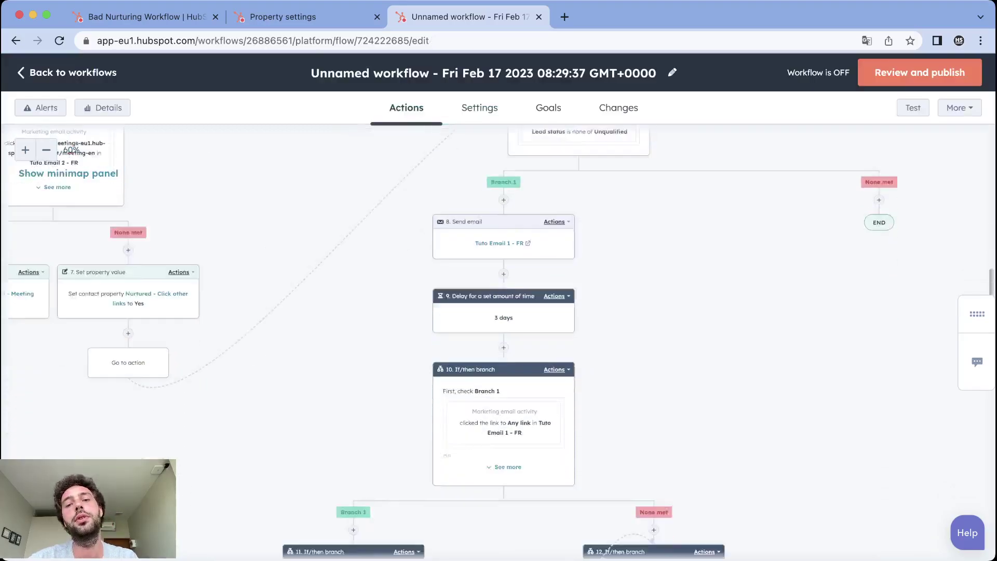
- Set the cloned Send email action under Branch 1 of the Lead status branch to send Tuto Email 2 - FR
scroll(499, 311, "up", 5)
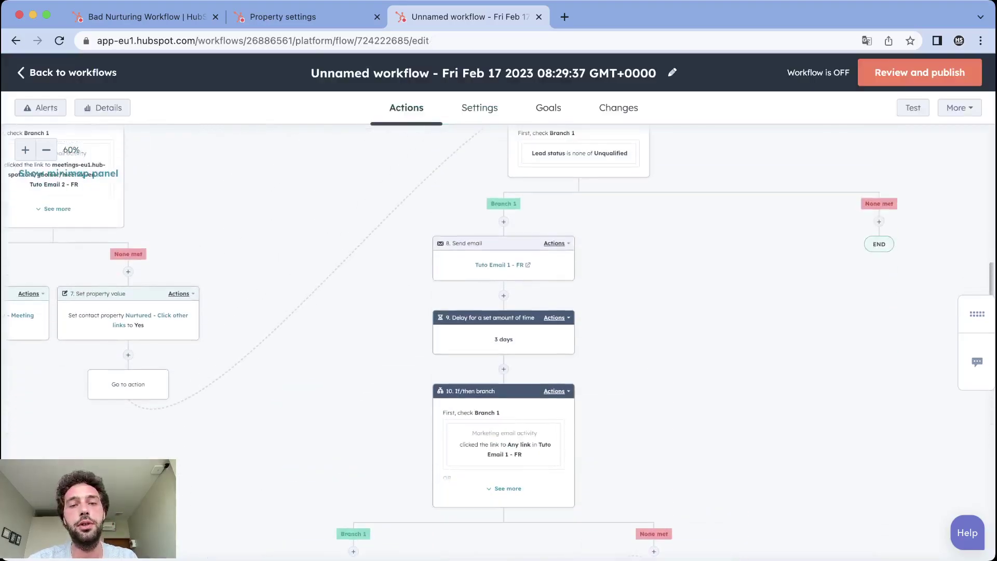
left_click(504, 260)
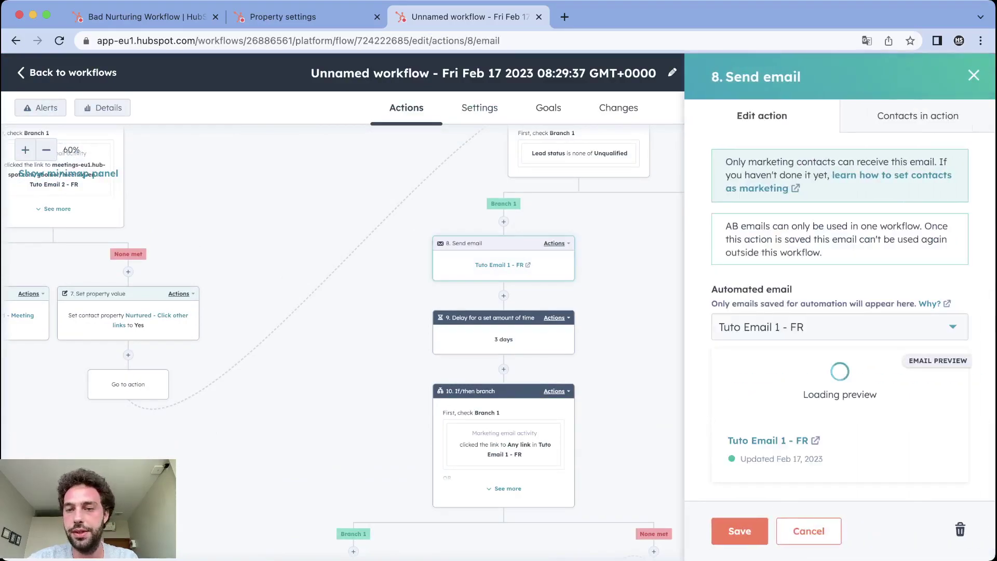
left_click(831, 326)
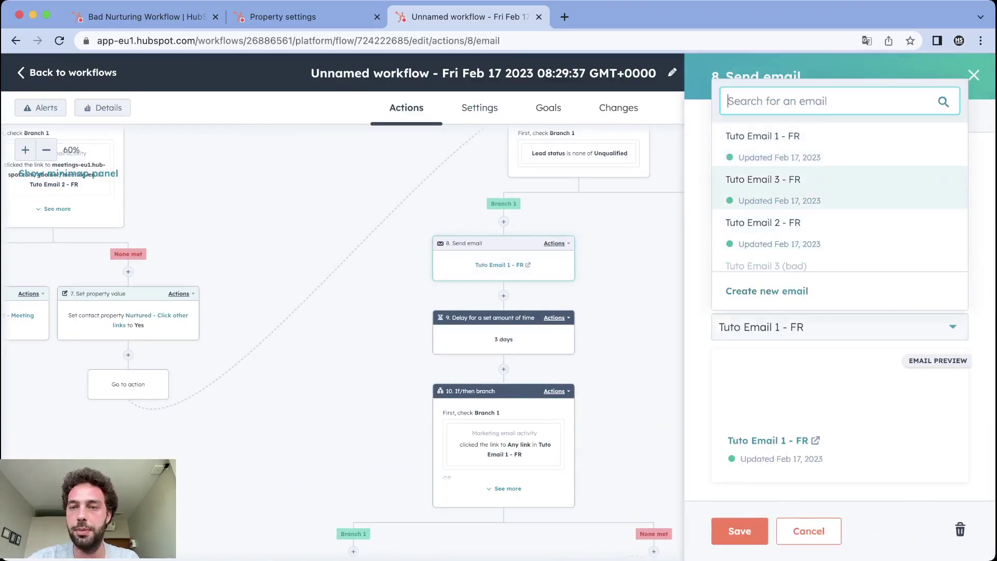
left_click(794, 229)
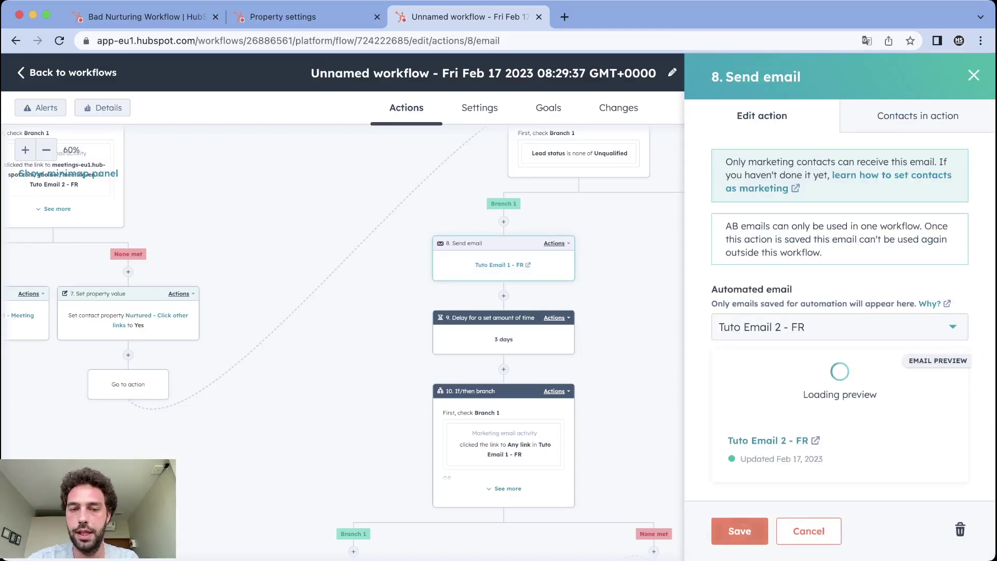
- Change the any-link click filter in the cloned If/then branch after the 3-day delay to Tuto Email 2 - FR
left_click(503, 447)
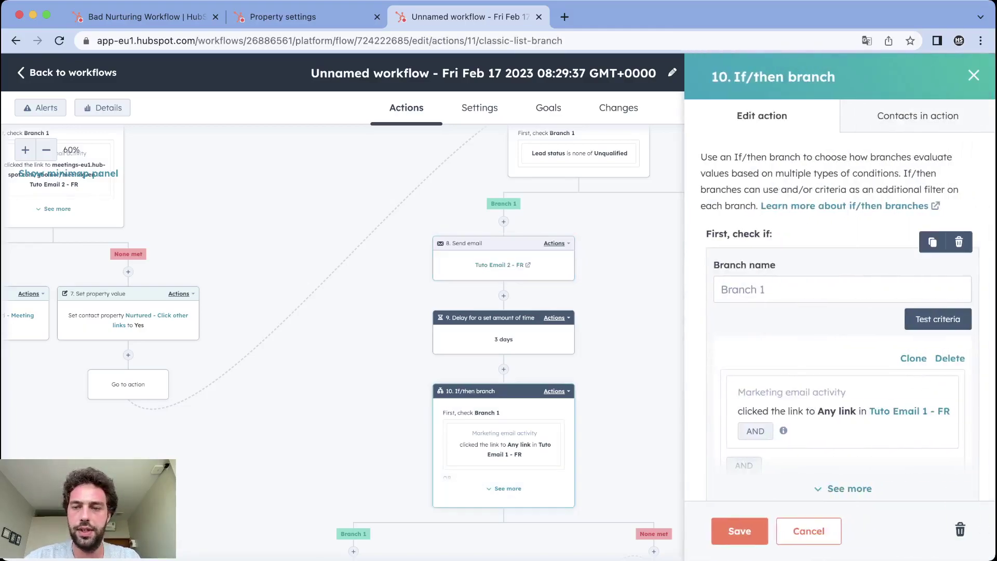
left_click(831, 411)
left_click(769, 389)
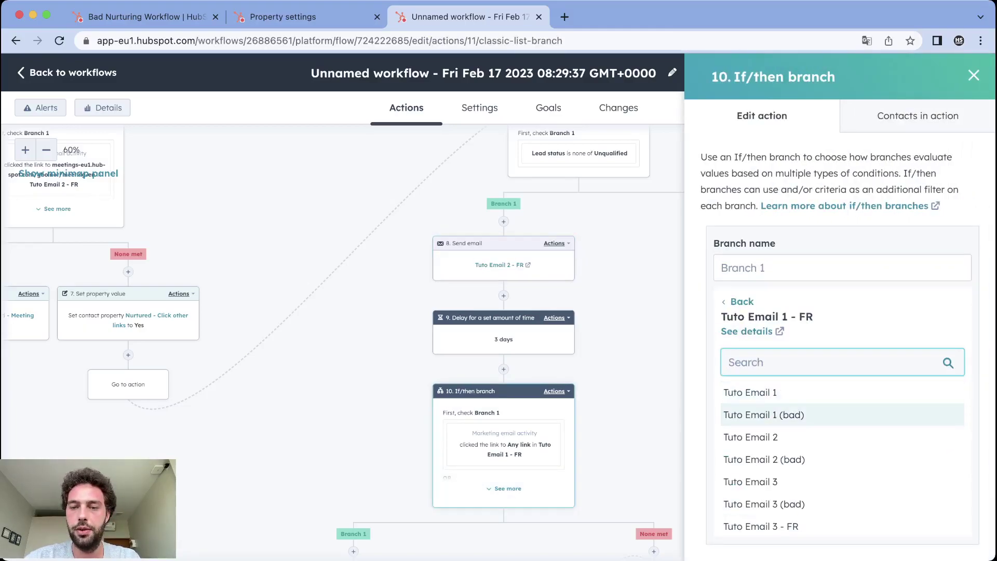
scroll(841, 460, "down", 2)
scroll(841, 459, "up", 2)
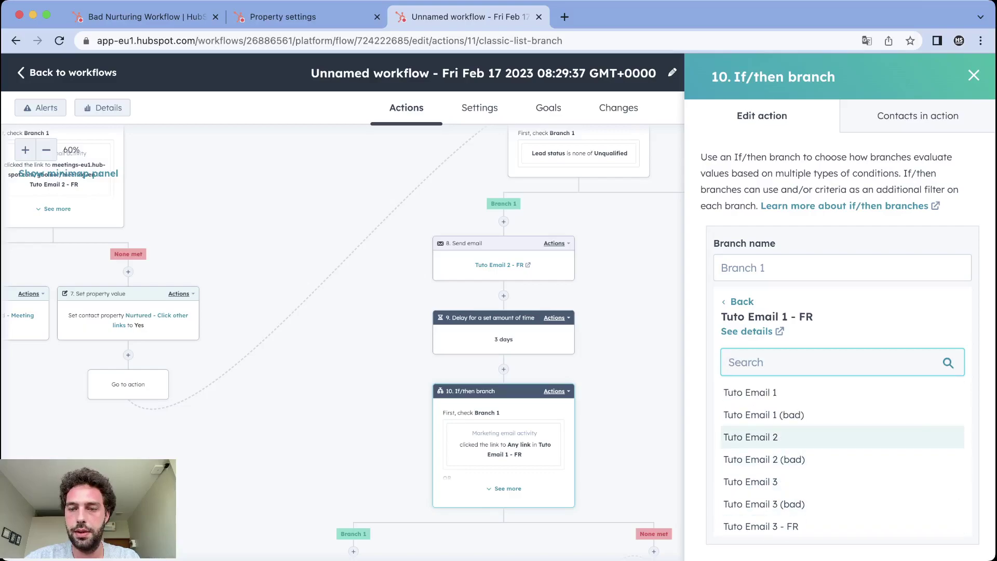
type("tu")
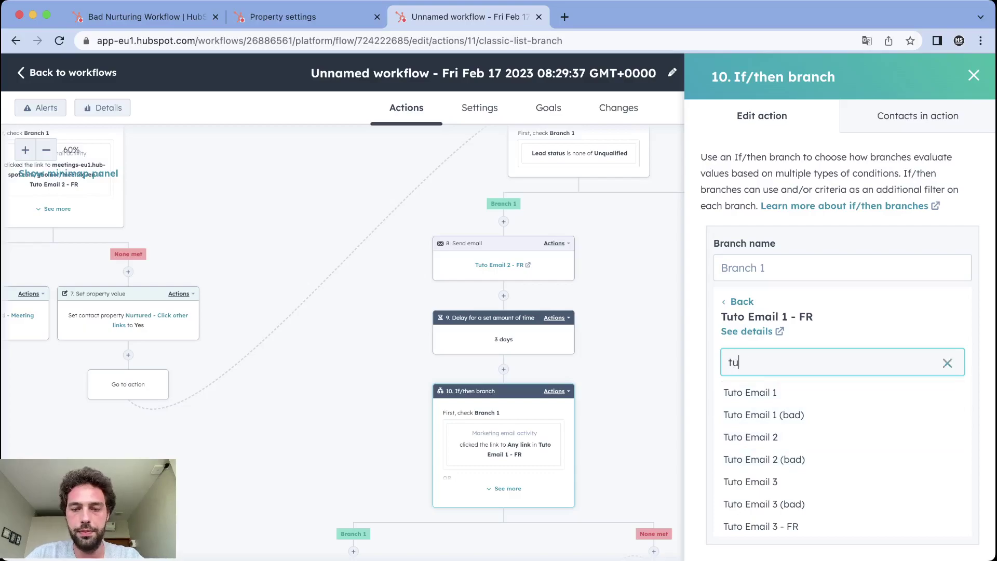
type("to email 2")
left_click(761, 437)
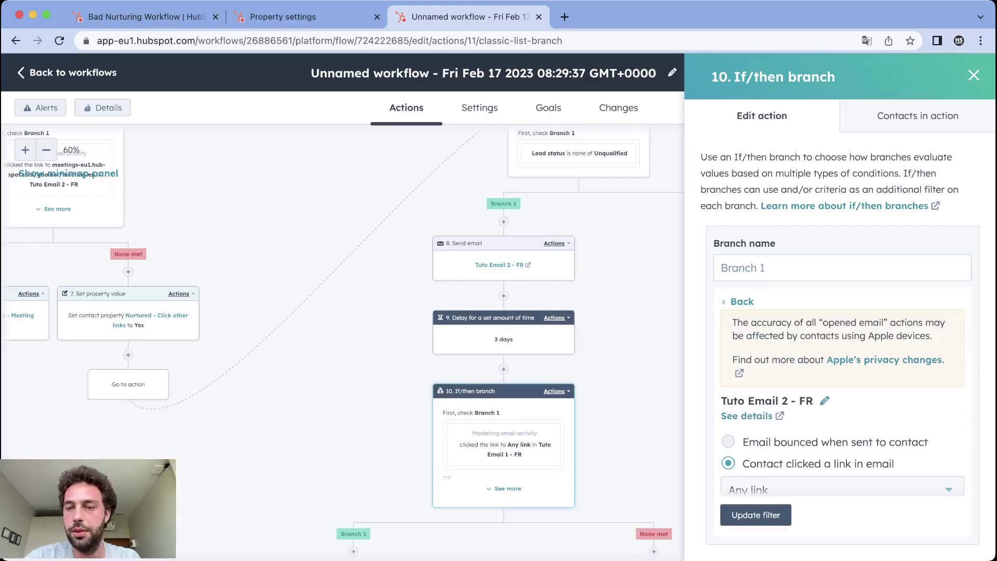
scroll(842, 402, "down", 2)
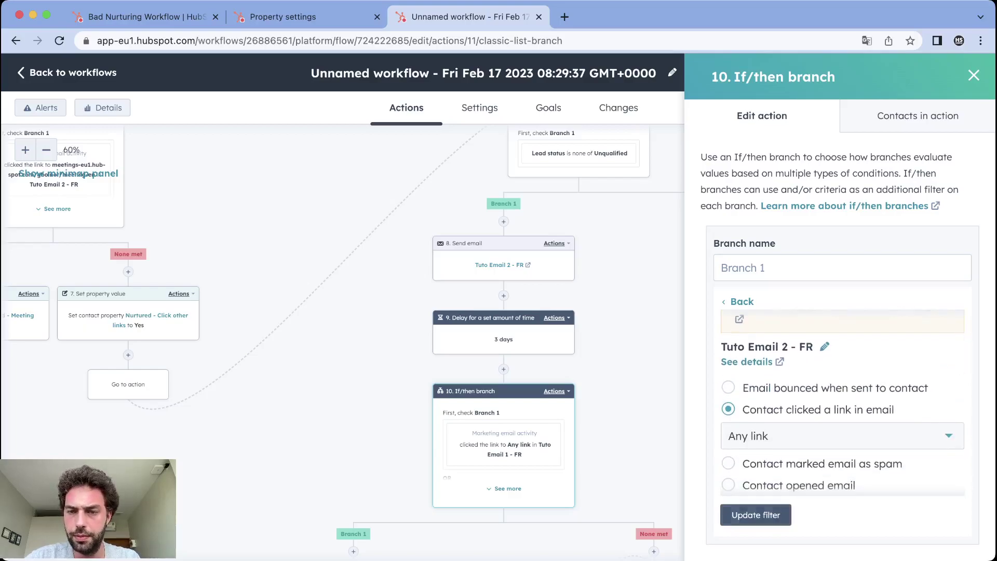
left_click(755, 515)
- Set the same branch's reply filter to Contact replied to email for Tuto Email 2 - FR and save the branch
scroll(755, 514, "down", 3)
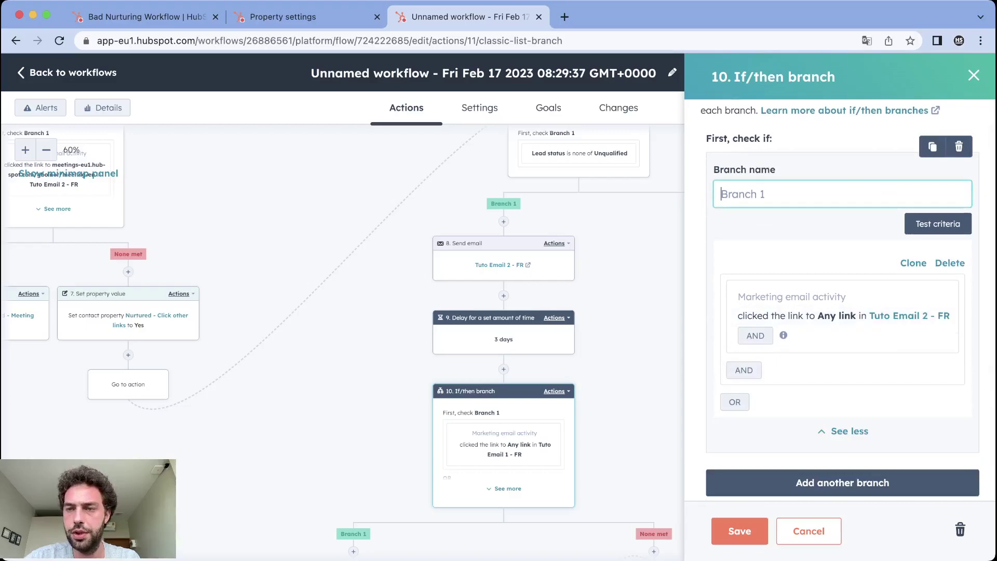
scroll(842, 402, "down", 5)
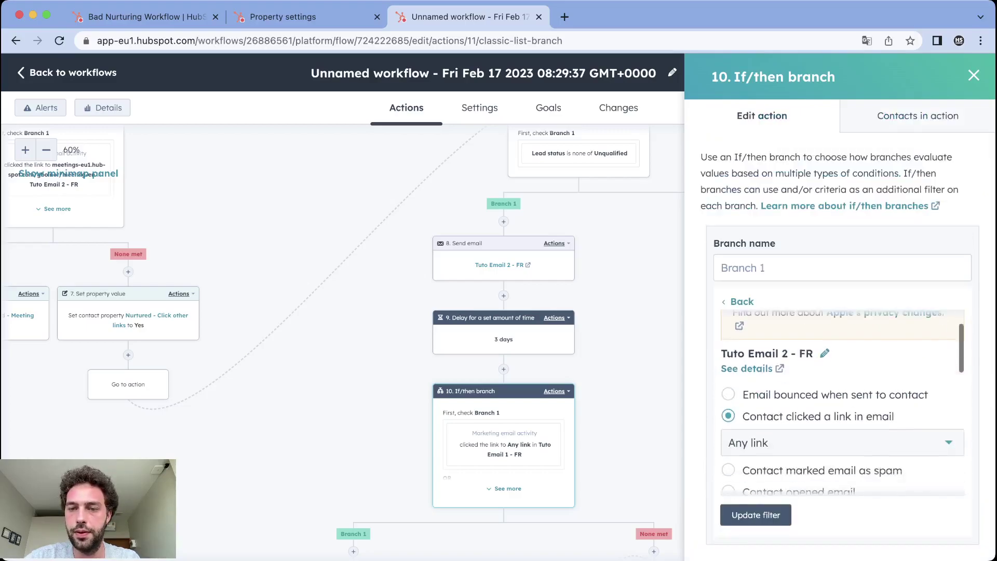
left_click(728, 389)
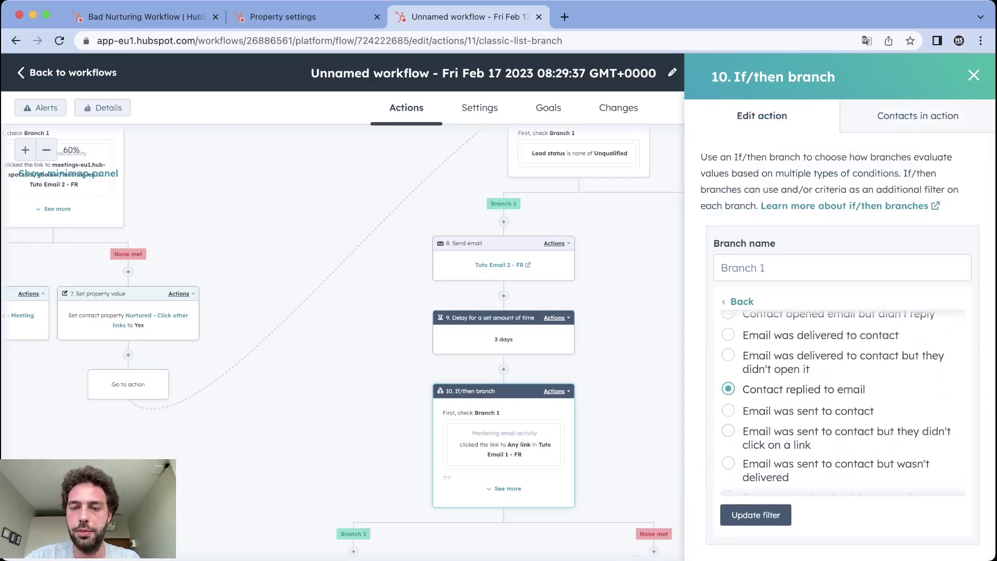
left_click(756, 514)
left_click(740, 530)
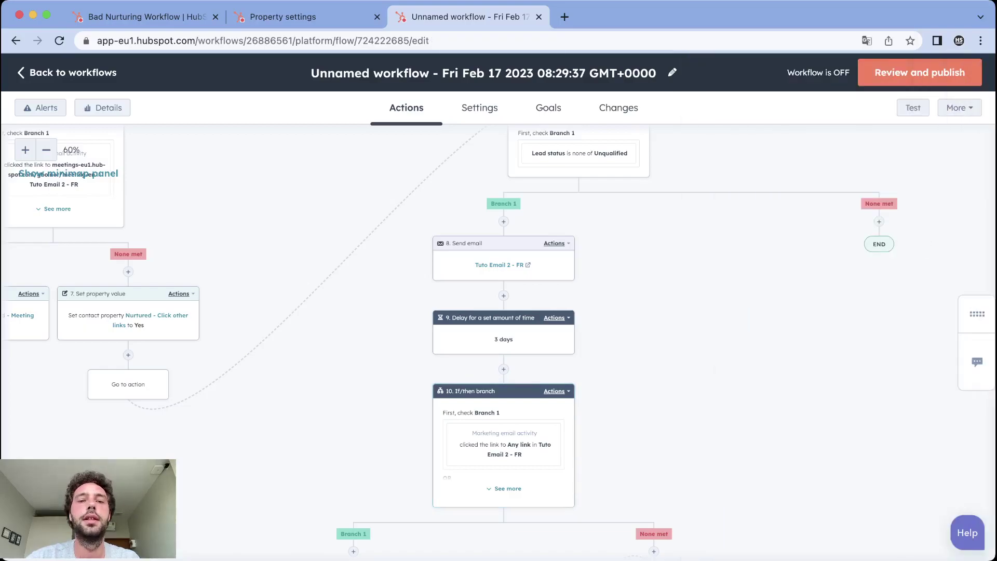
- Check which email the meeting link filter uses in the cloned If/then branch above the Nurtured property actions, and save it
scroll(499, 342, "down", 5)
left_click(353, 364)
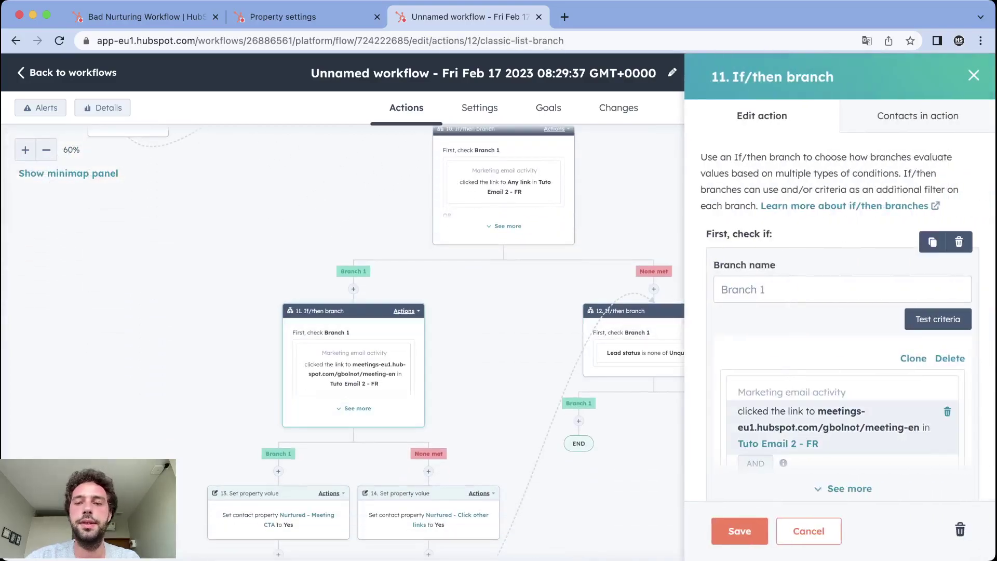
left_click(842, 427)
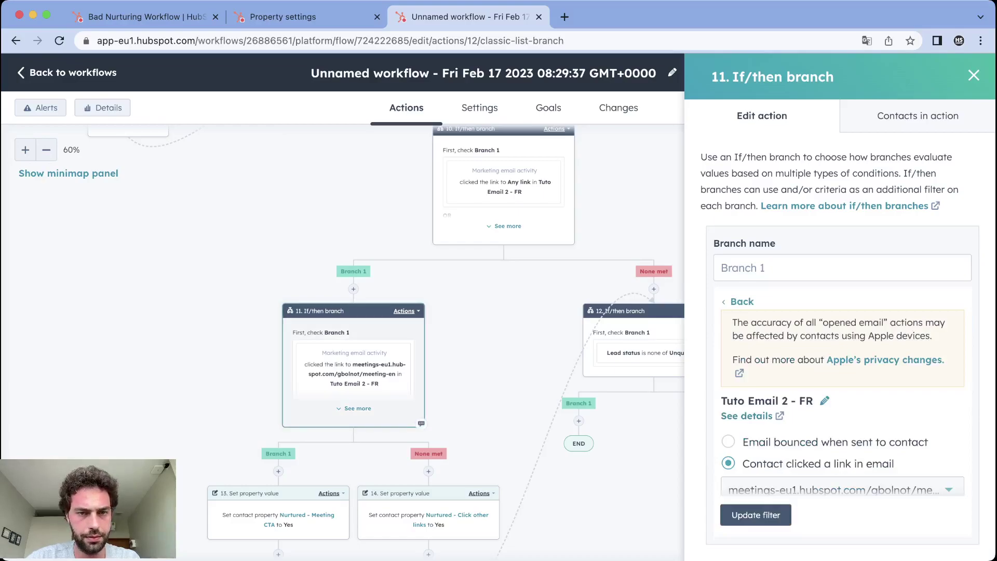
scroll(342, 343, "up", 8)
scroll(343, 343, "down", 5)
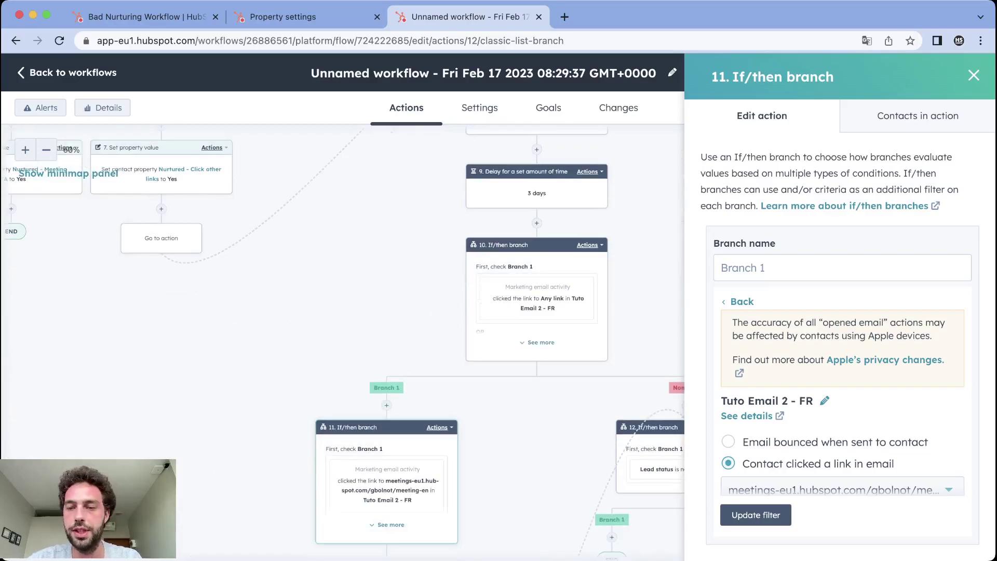
left_click(752, 518)
left_click(743, 530)
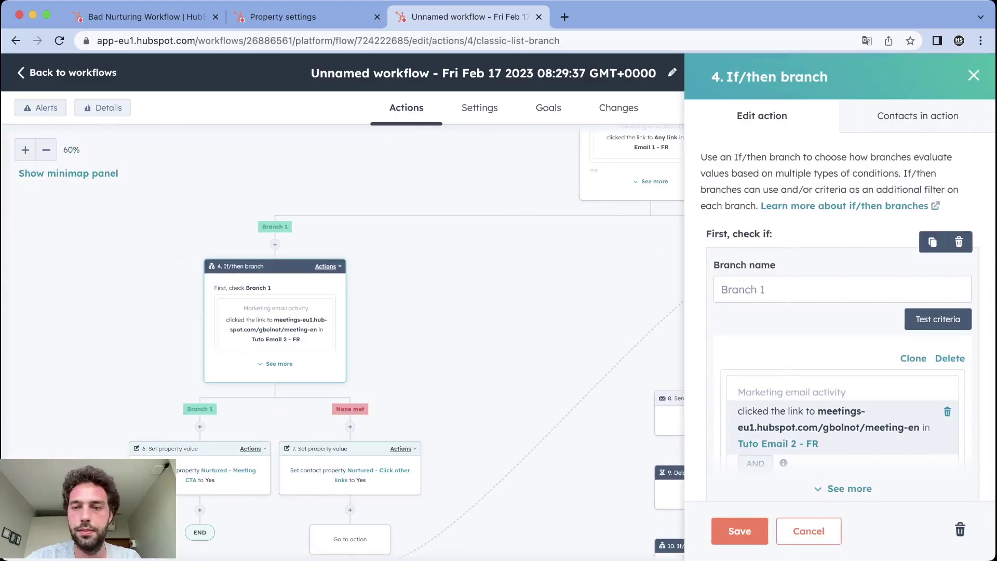
- Change the meeting link filter in the first sequence's If/then branch to Tuto Email 1 - FR and save the branch
left_click(800, 410)
left_click(763, 382)
type("tuto ema")
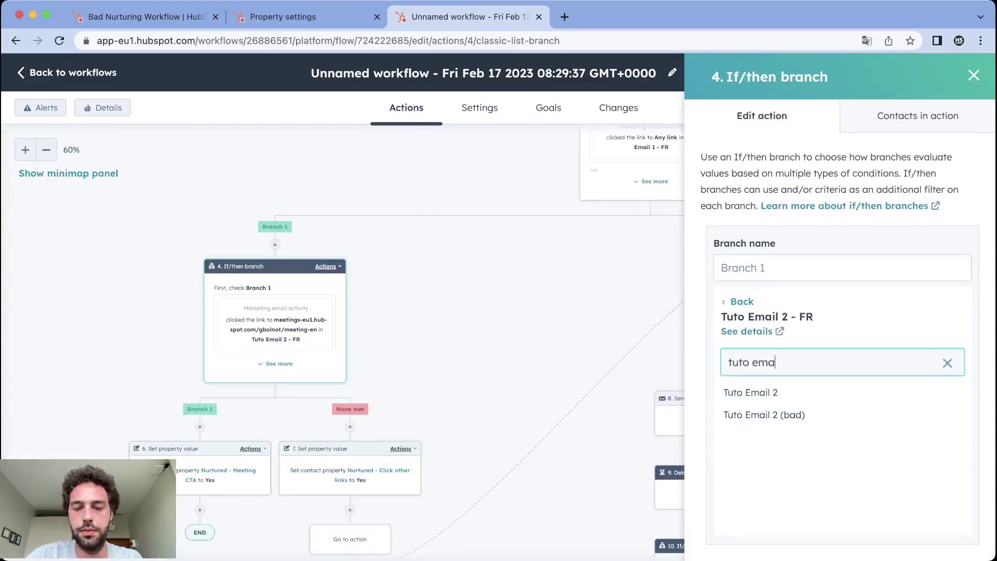
type("il 1")
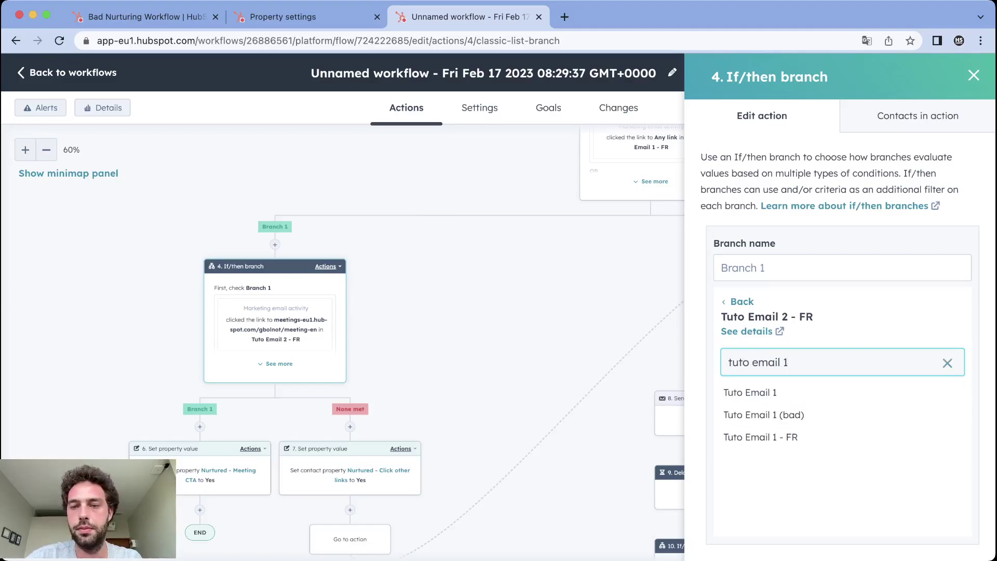
left_click(761, 436)
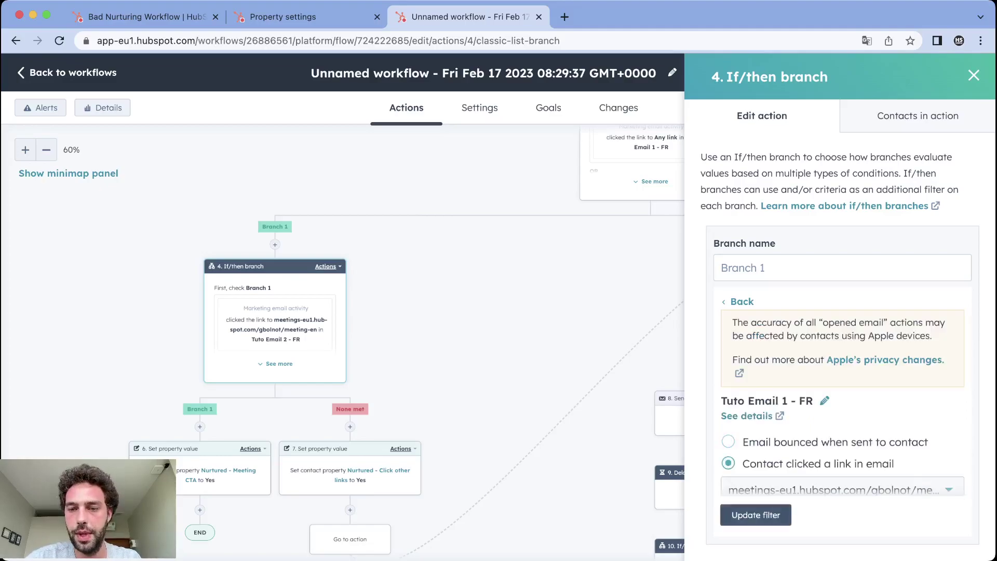
left_click(755, 514)
left_click(740, 531)
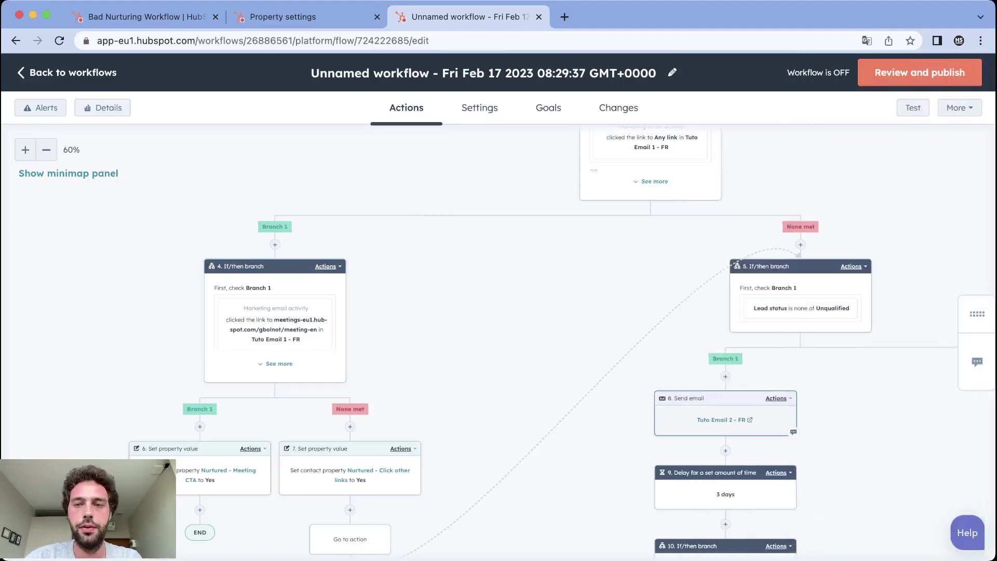
- Clone the Tuto Email 2 - FR Send email action and all actions after it into Branch 1 of the second Lead status branch
scroll(499, 343, "down", 10)
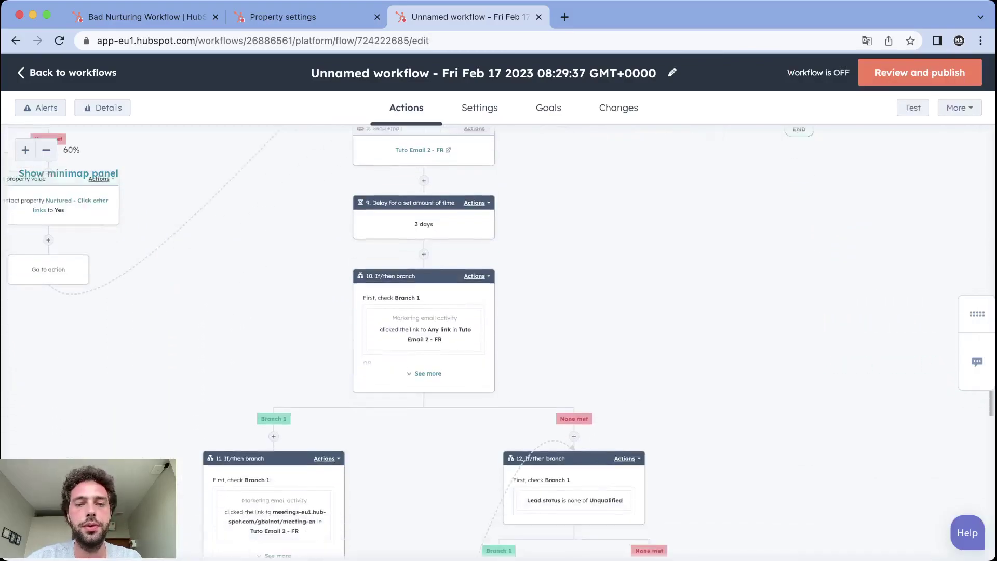
scroll(499, 343, "up", 3)
scroll(498, 342, "down", 3)
scroll(499, 343, "up", 3)
scroll(498, 342, "down", 2)
scroll(499, 343, "up", 6)
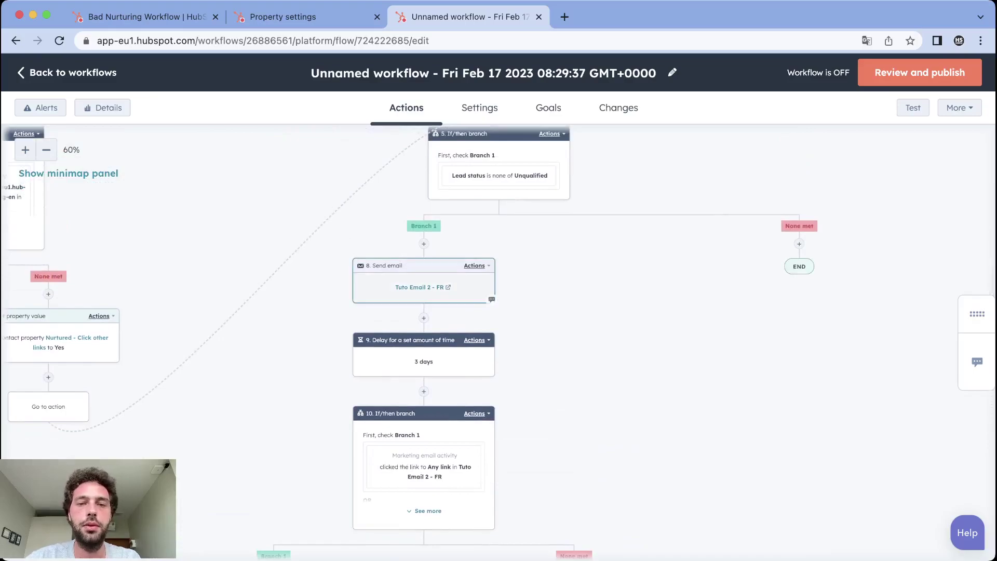
left_click(474, 265)
mouse_move(499, 327)
left_click(633, 355)
scroll(498, 332, "down", 10)
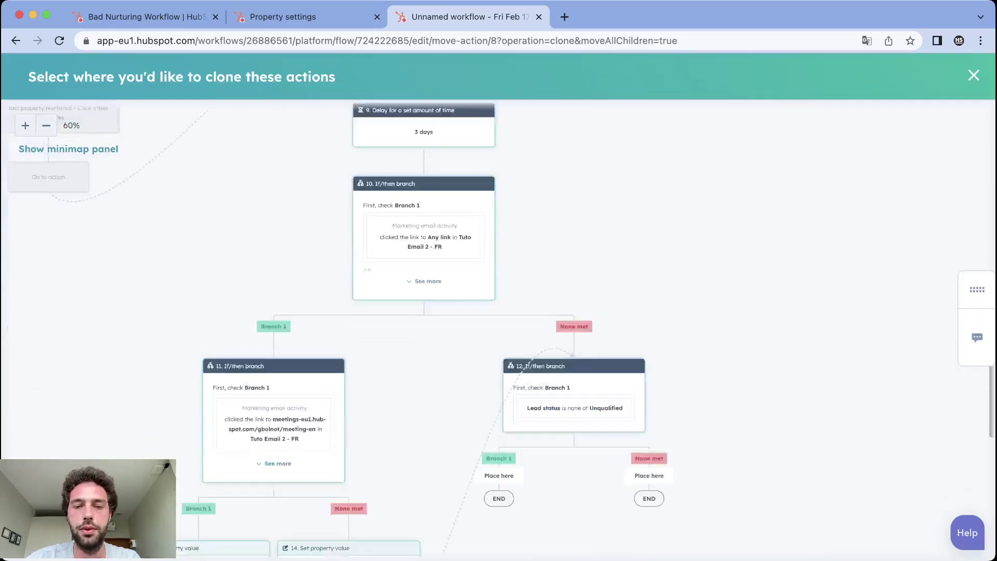
left_click(499, 336)
left_click(430, 268)
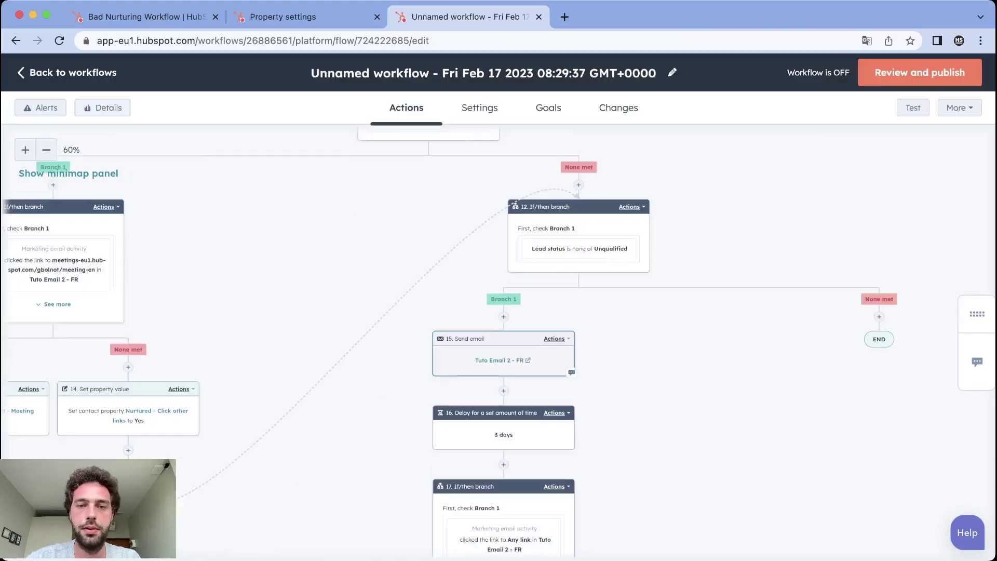
- Set the newly cloned Send email action to send Tuto Email 3 - FR and save it
left_click(503, 358)
left_click(840, 326)
type("tuto")
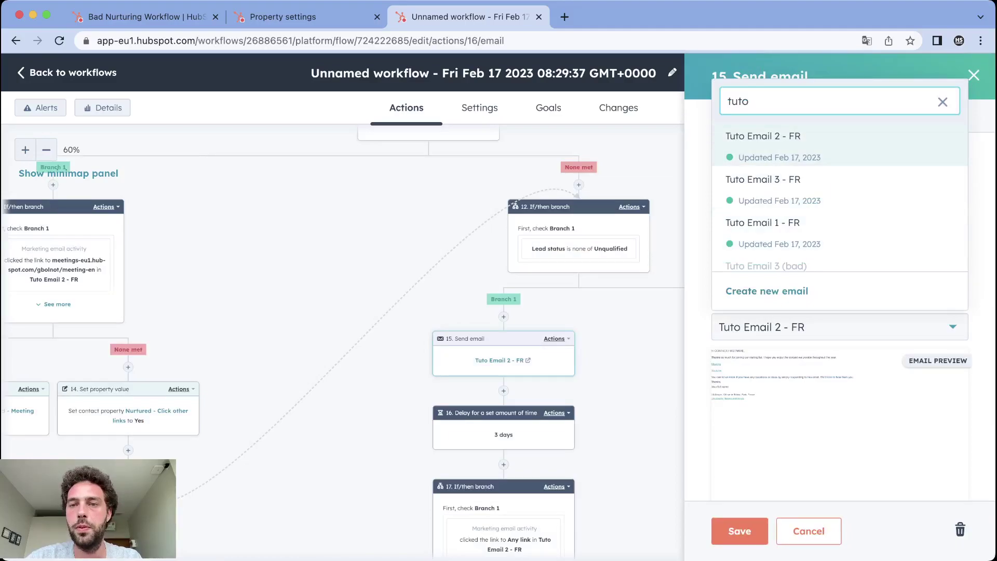
left_click(768, 136)
left_click(739, 530)
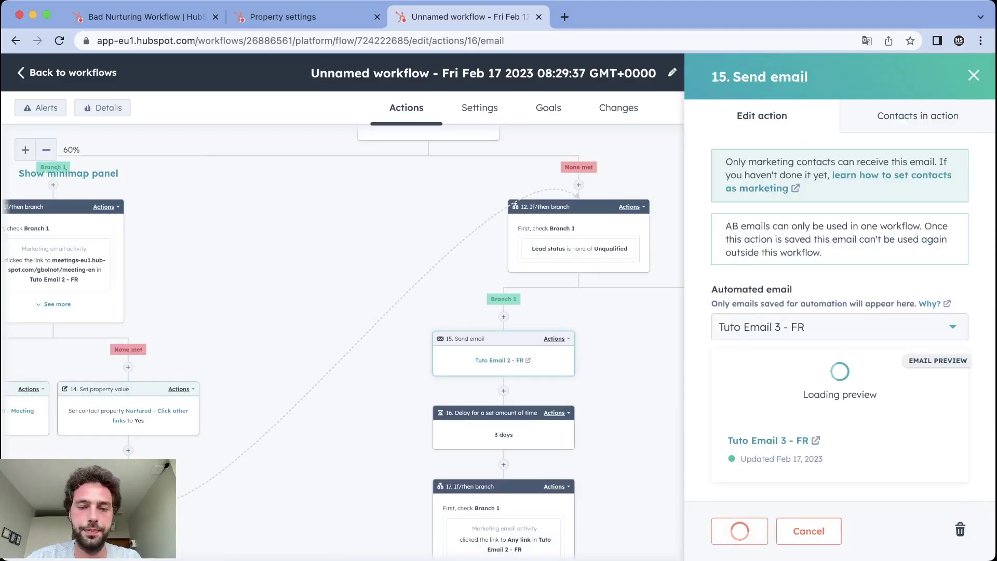
- Change the any-link click filter in the If/then branch following the third email to Tuto Email 3 - FR
left_click(503, 520)
left_click(841, 410)
left_click(779, 485)
type("tuto")
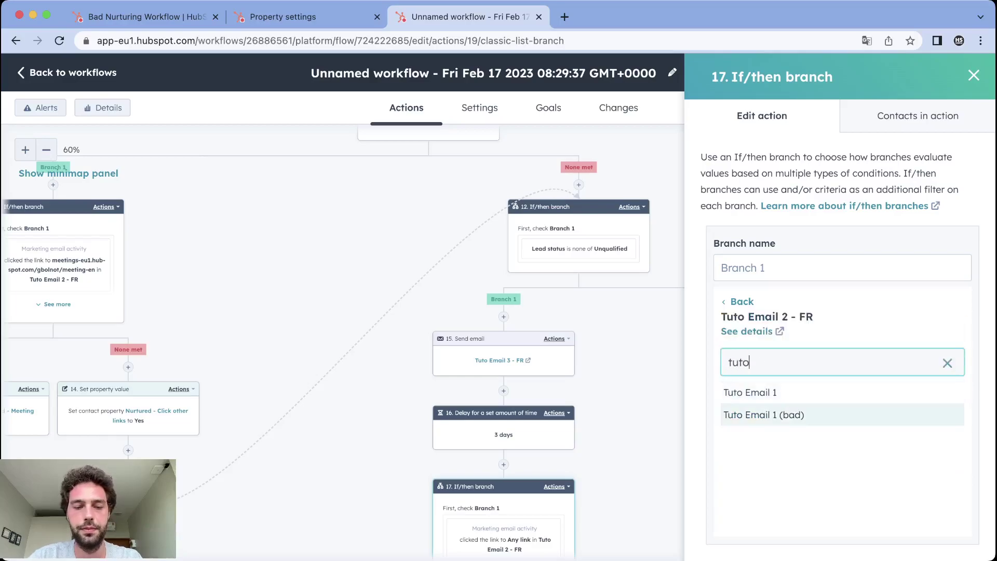
type(" email 3")
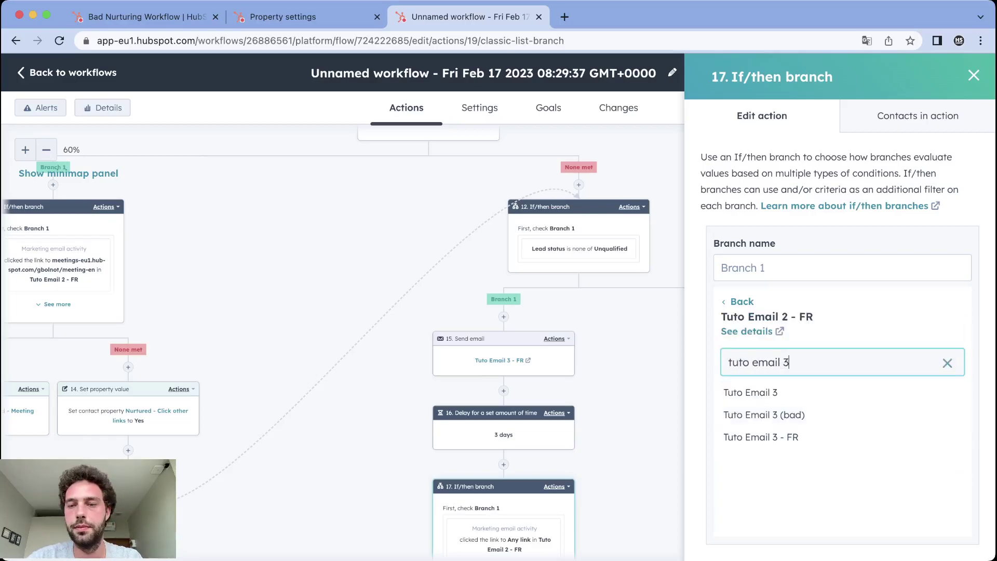
left_click(758, 436)
left_click(755, 514)
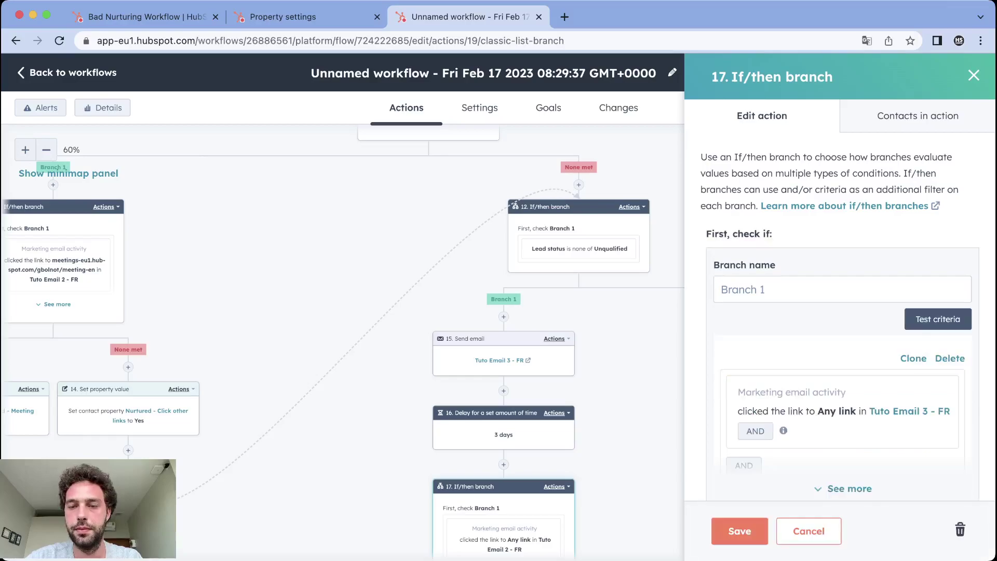
- Set the third sequence's reply filter to Contact replied to email for Tuto Email 3 - FR and save the branch
left_click(850, 489)
scroll(841, 421, "down", 1)
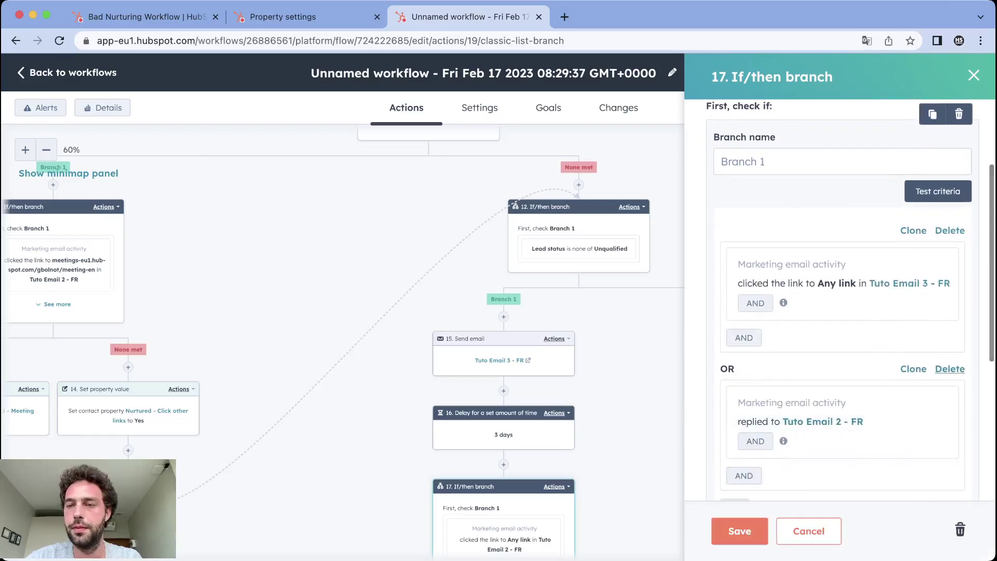
left_click(842, 421)
scroll(841, 384, "down", 3)
scroll(841, 374, "up", 2)
left_click(728, 411)
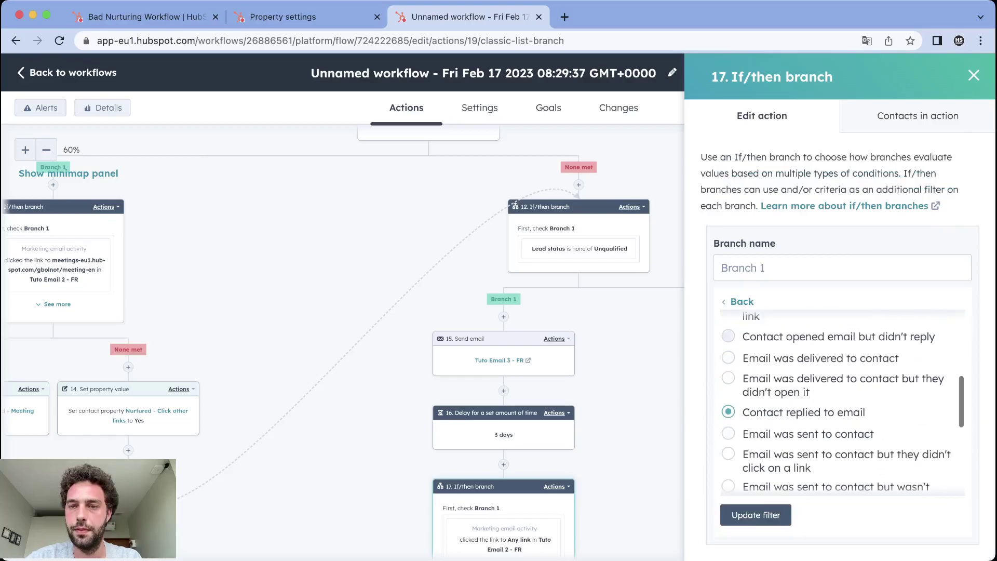
left_click(756, 514)
left_click(739, 530)
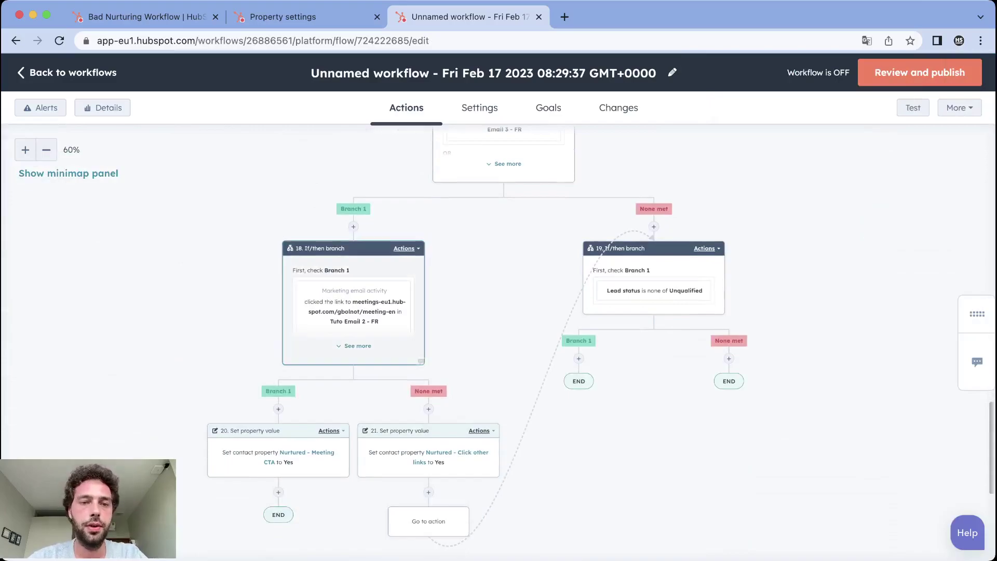
- Change the meeting-link click filter in the third sequence's Branch 1 If/then branch to Tuto Email 3 - FR
left_click(836, 426)
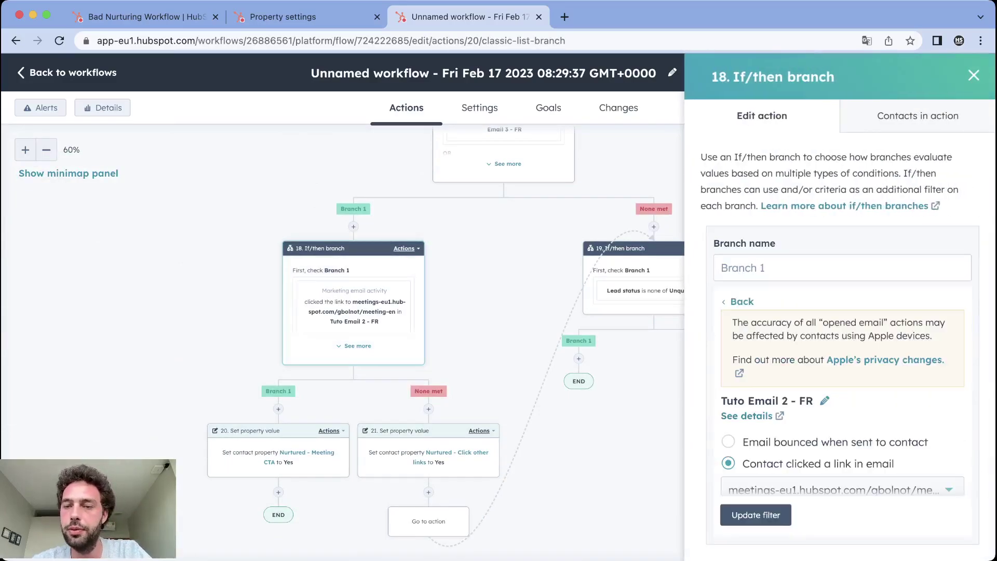
left_click(824, 400)
type("tuto email")
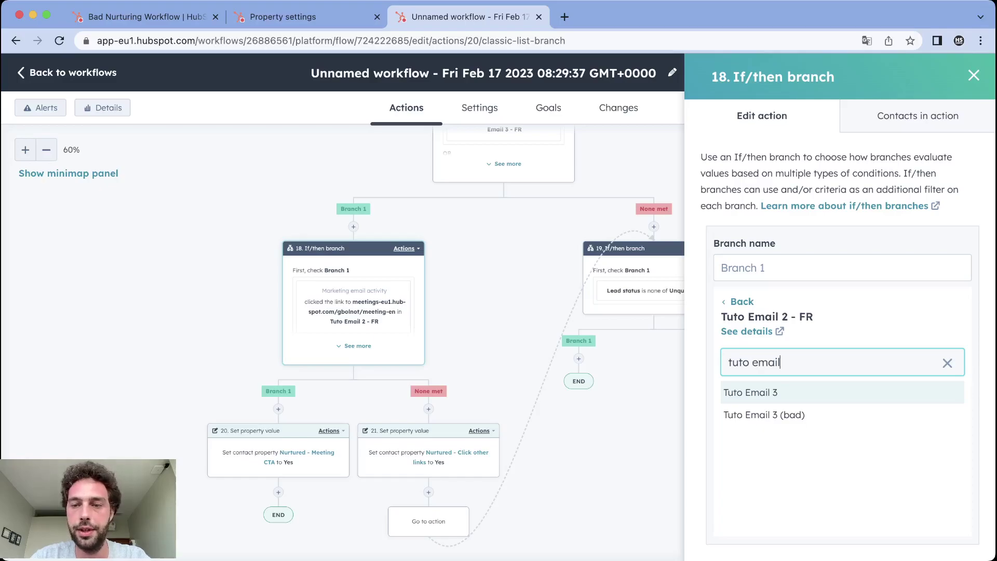
type(" 3 ")
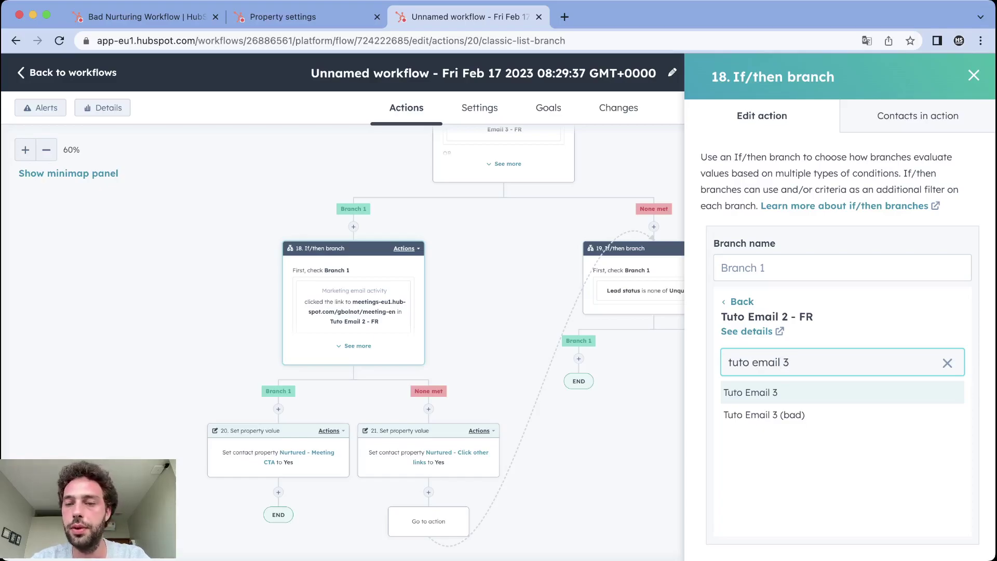
type("- fr")
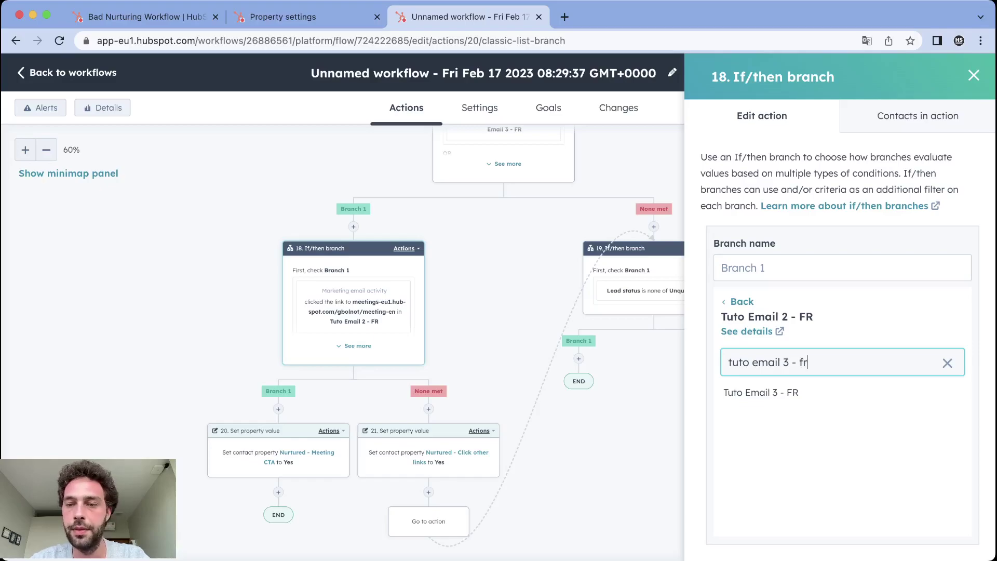
left_click(761, 392)
left_click(728, 464)
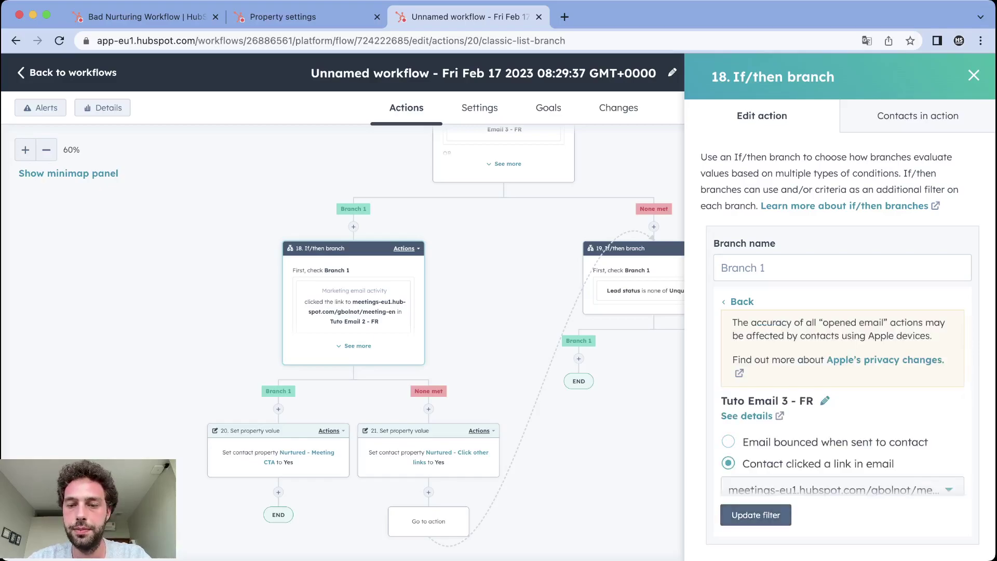
left_click(745, 517)
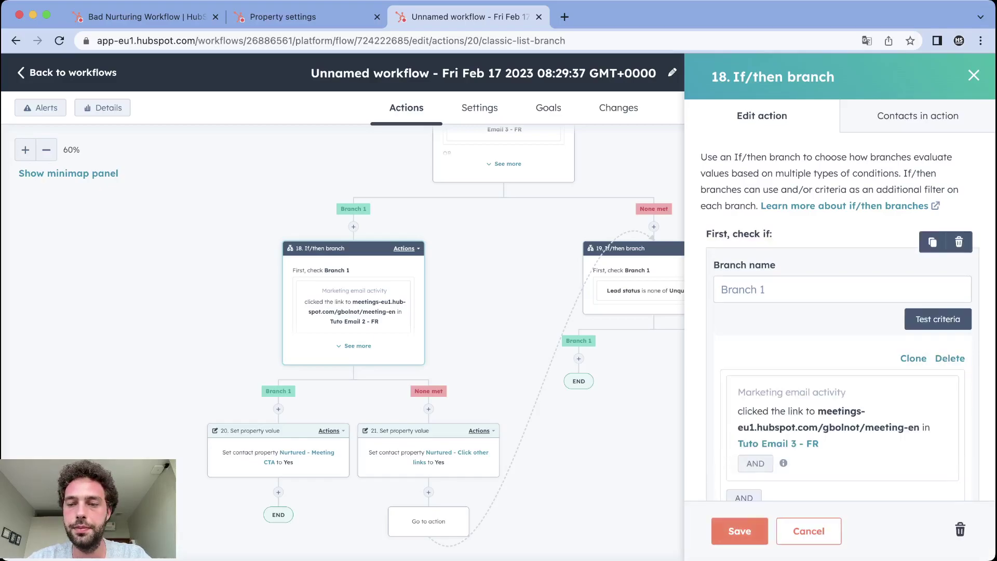
- Set the OR filter of the same meeting-link branch to Contact replied to email for Tuto Email 3 - FR and save the branch
left_click(850, 488)
scroll(849, 364, "down", 4)
scroll(841, 312, "up", 5)
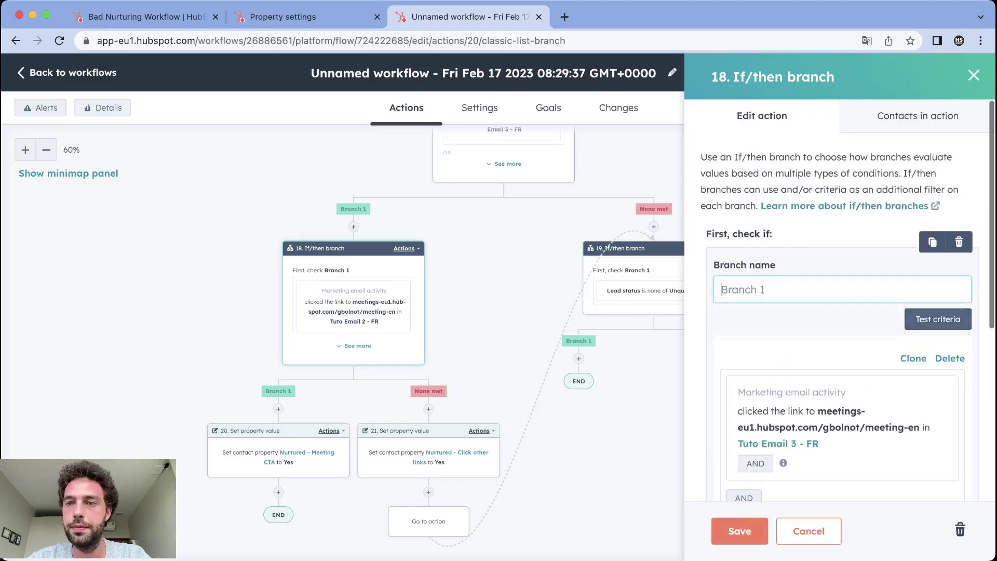
scroll(842, 312, "down", 3)
scroll(841, 364, "down", 1)
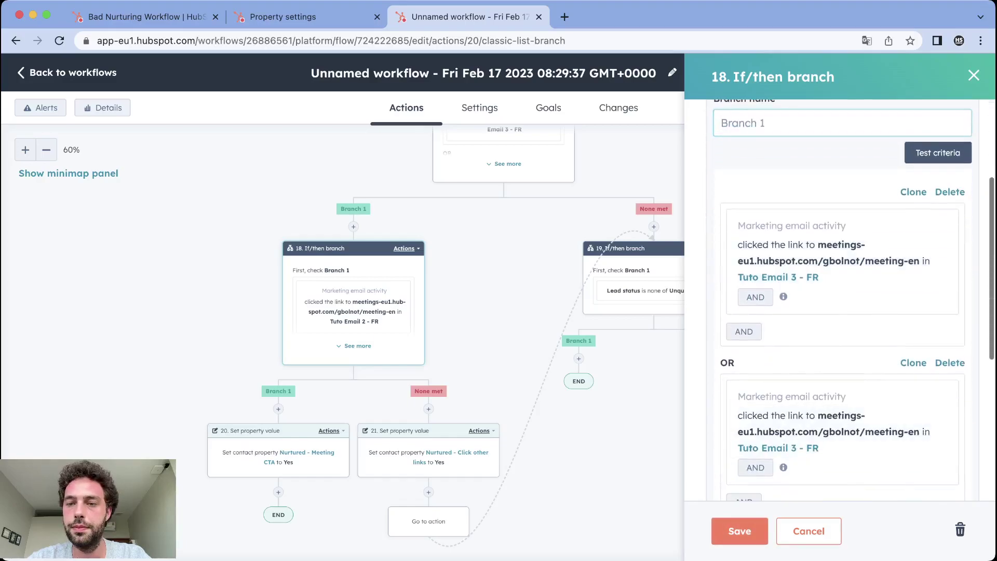
left_click(841, 431)
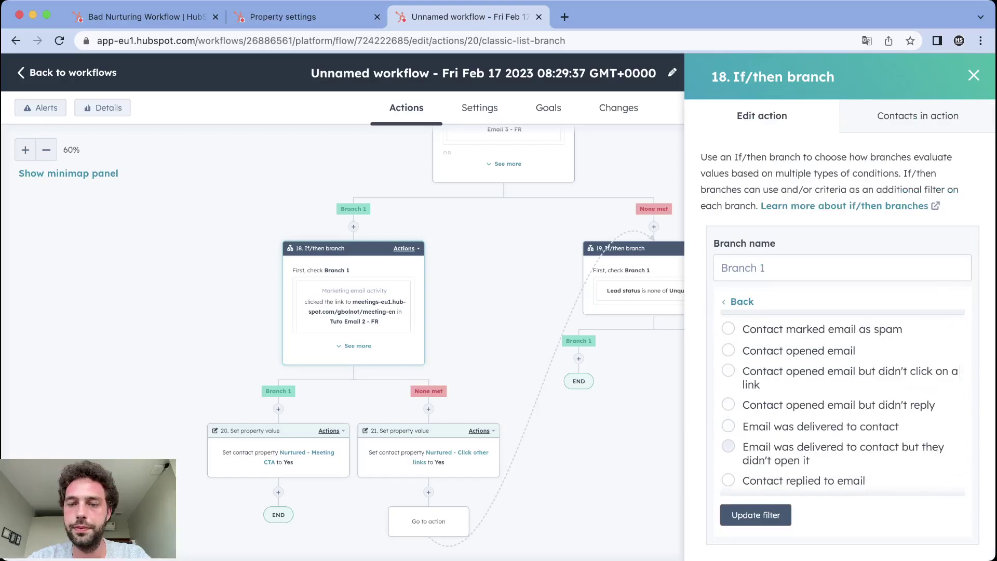
left_click(729, 479)
left_click(756, 514)
left_click(739, 531)
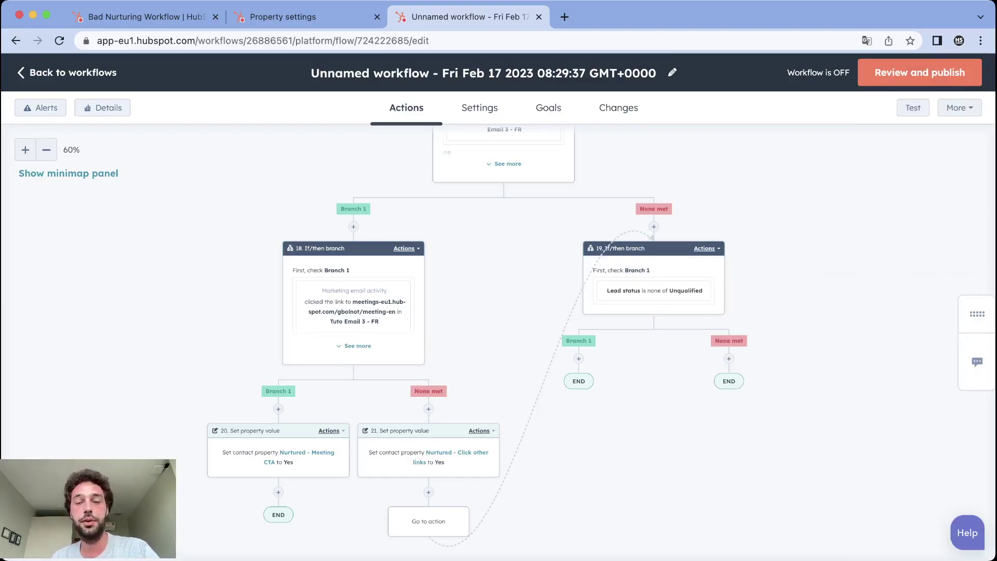
- Check the complete workflow and turn it on, enrolling only contacts who meet the trigger criteria after activation
scroll(499, 338, "up", 10)
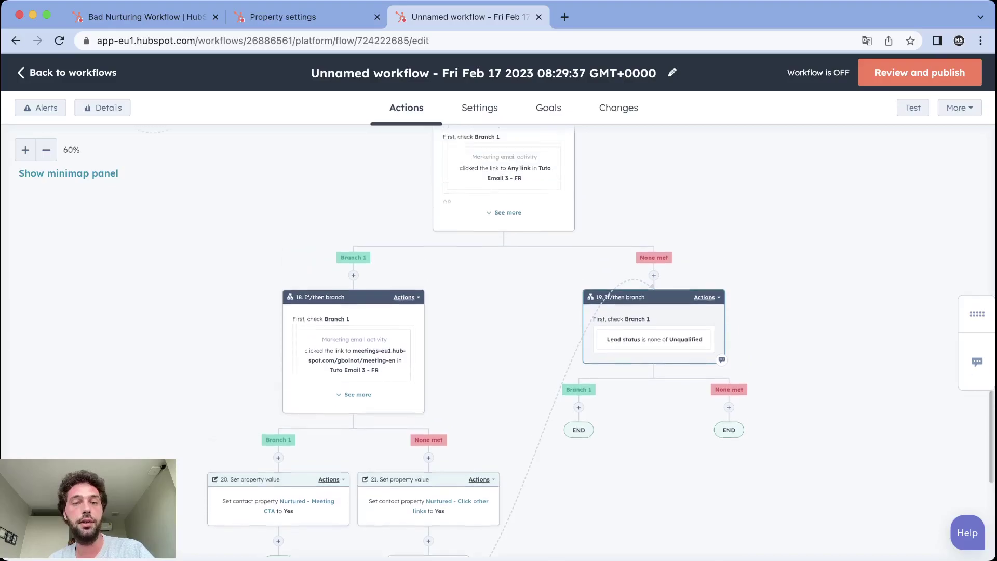
scroll(498, 337, "up", 6)
scroll(499, 337, "down", 10)
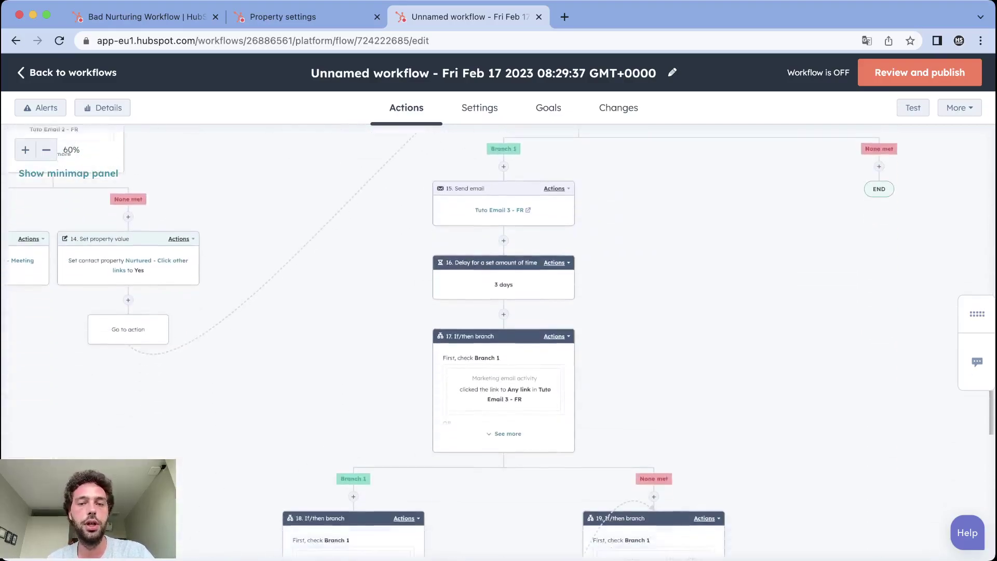
scroll(499, 338, "down", 5)
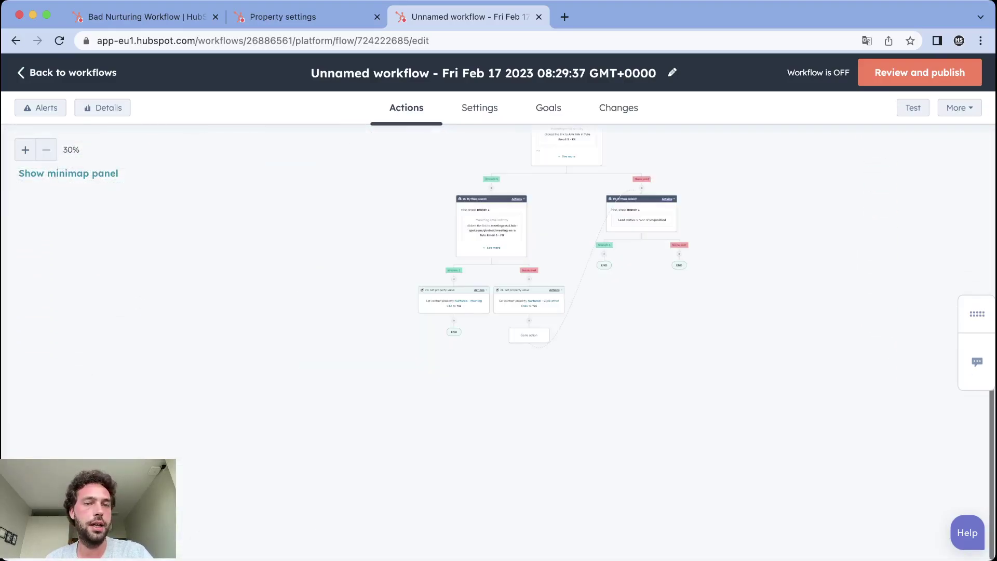
scroll(499, 338, "up", 15)
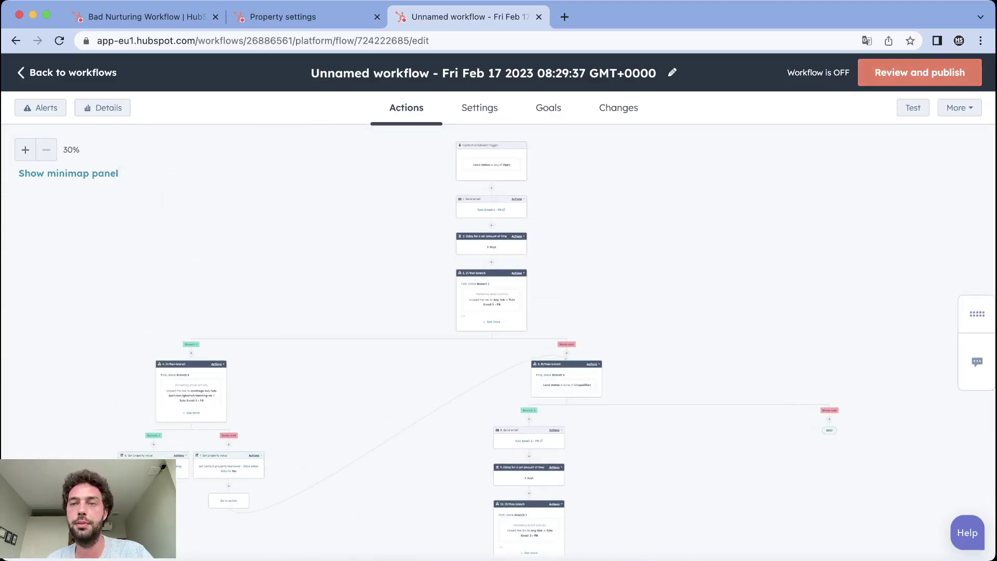
left_click(919, 73)
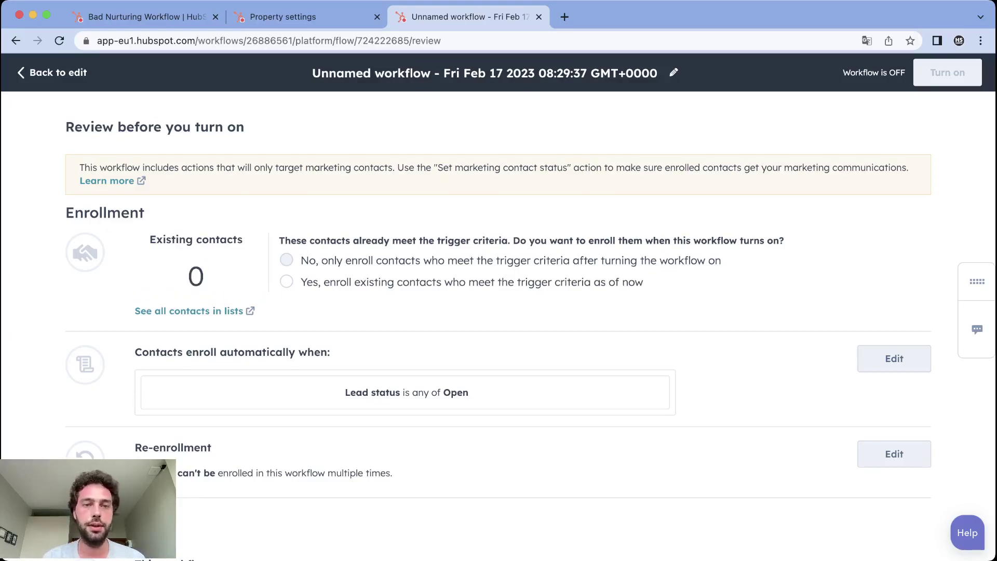
left_click(947, 73)
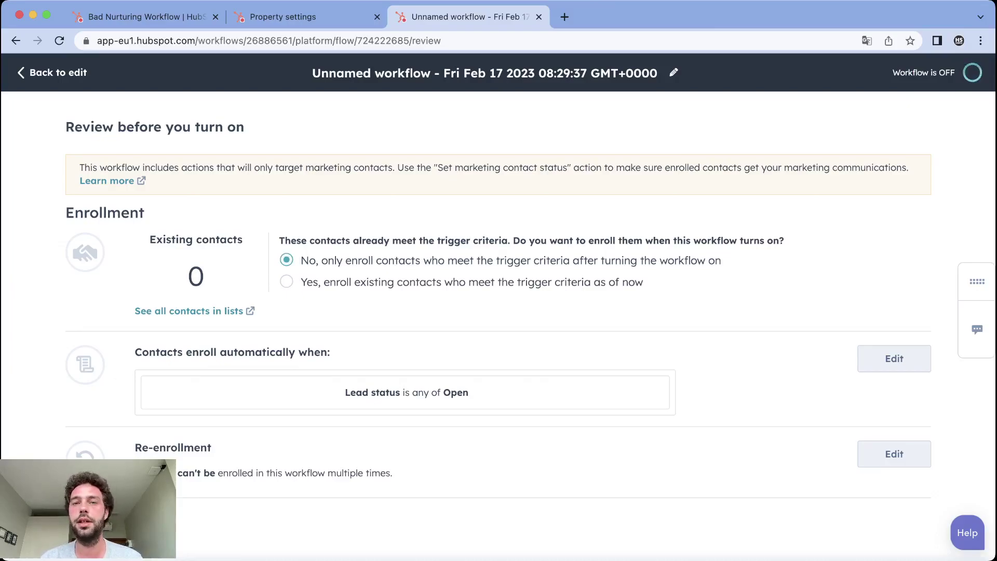